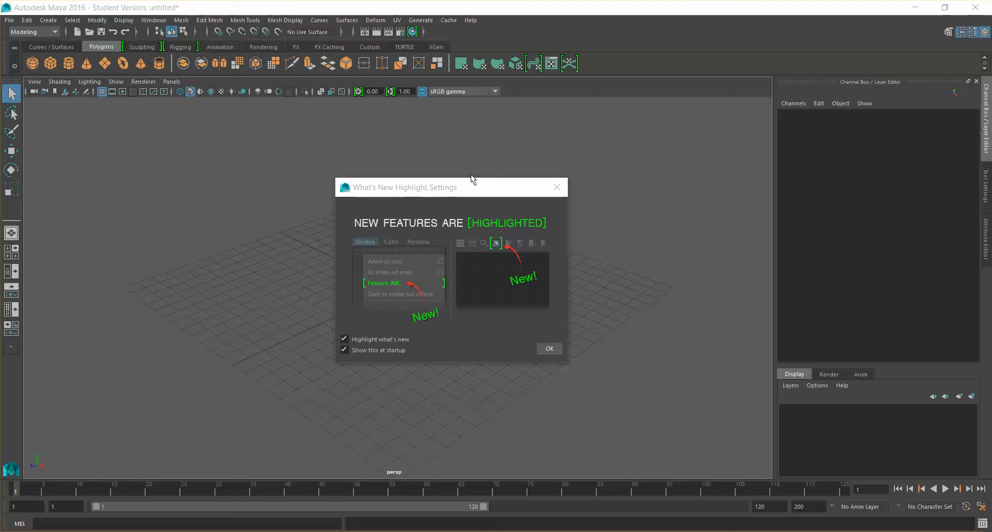
- Accept the What's New Highlight Settings with both the new-feature highlighting and the show-at-startup option enabled
click(471, 189)
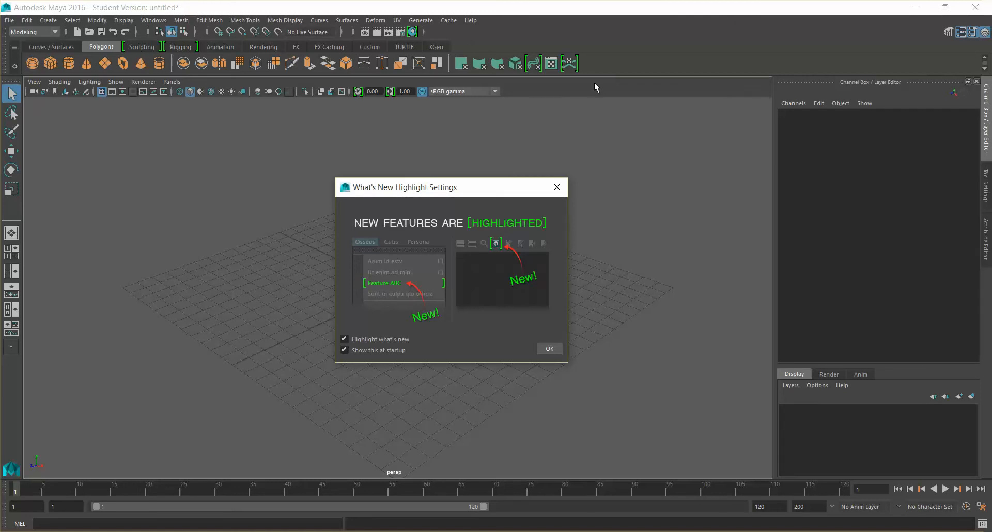
click(344, 350)
click(345, 340)
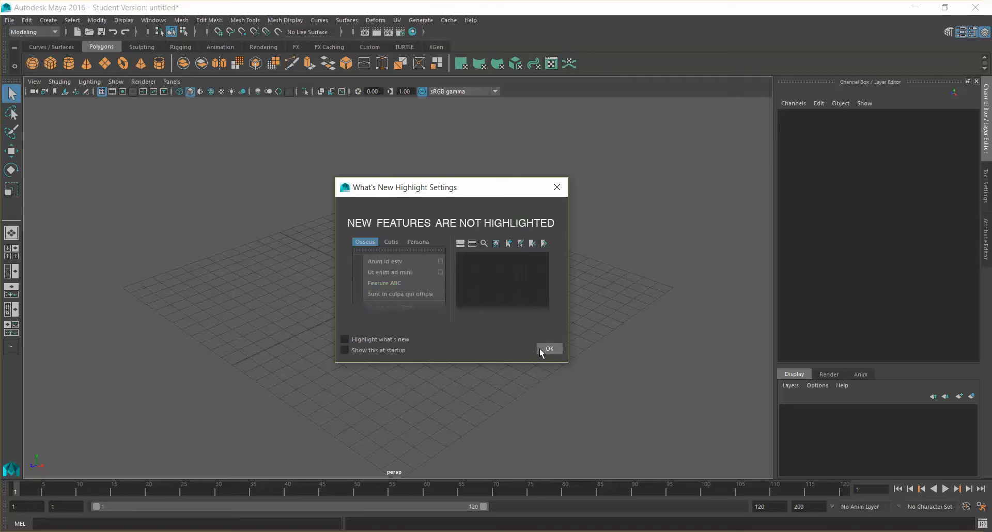
click(344, 338)
click(345, 350)
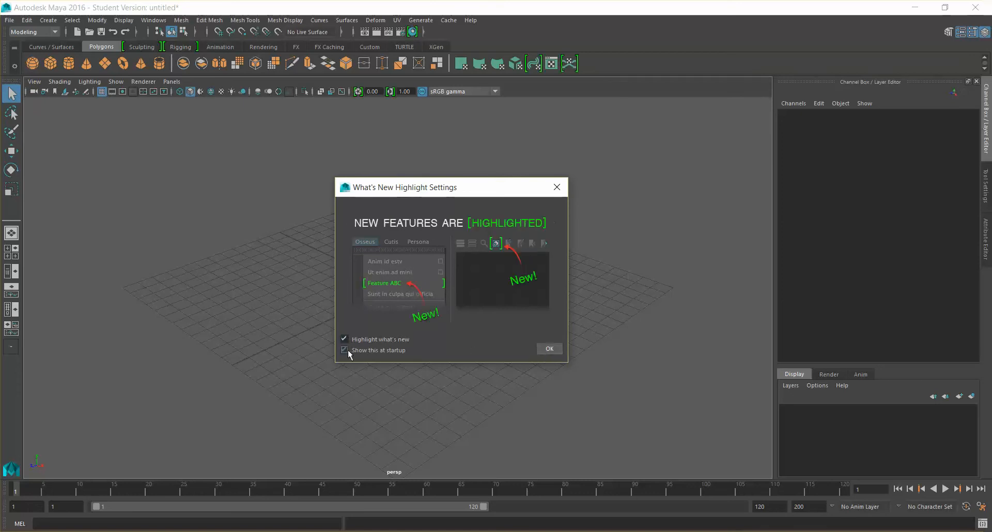
click(549, 349)
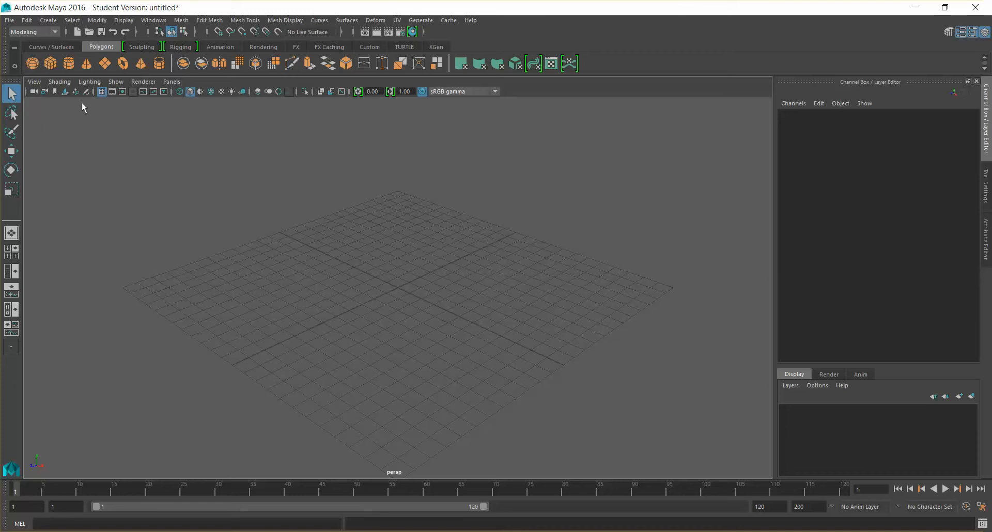
- Try the Lasso, Paint Selection, Select, Move, Rotate and Scale tools one after another
click(12, 113)
click(11, 131)
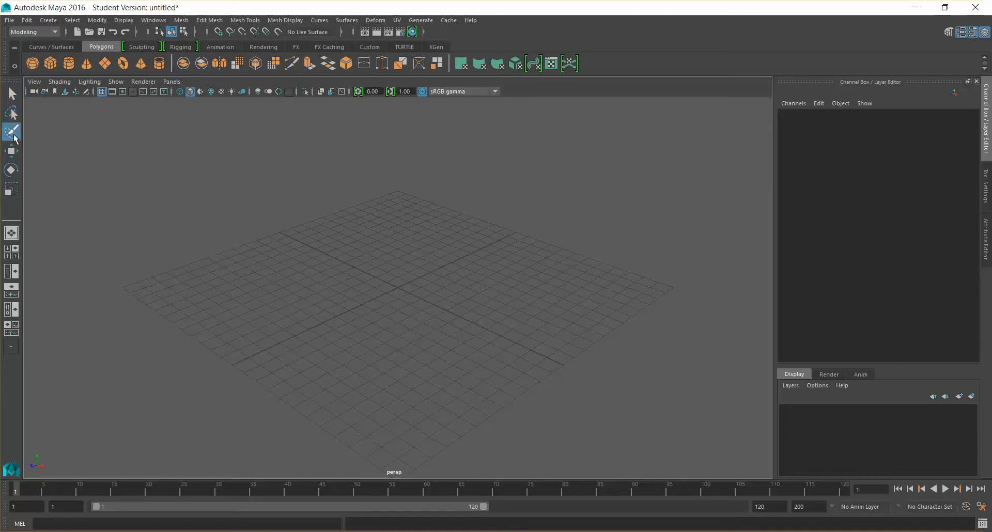
click(11, 93)
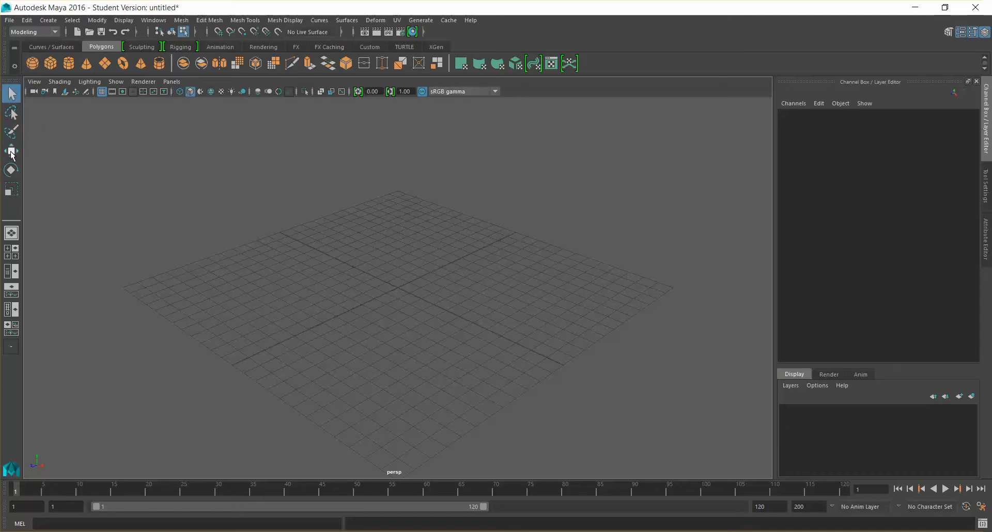
click(11, 151)
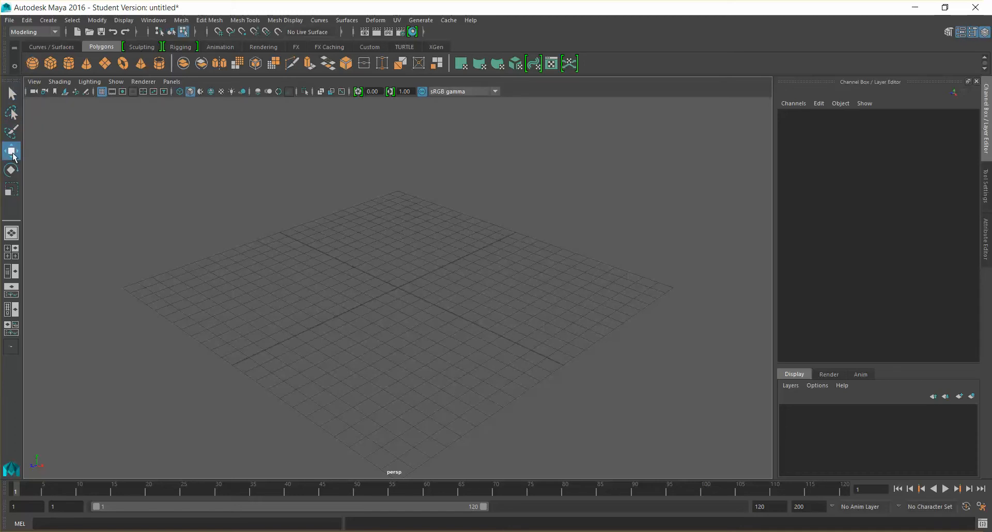
click(12, 170)
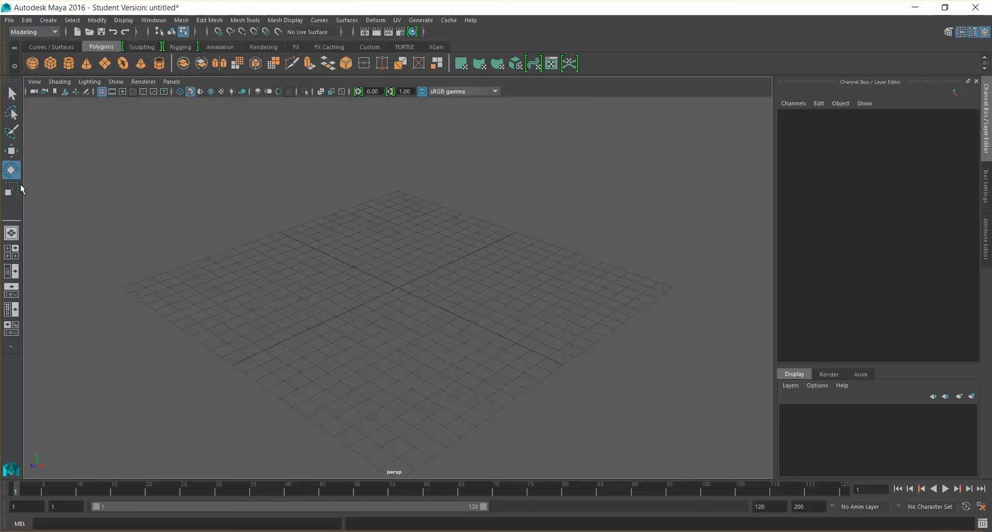
click(14, 191)
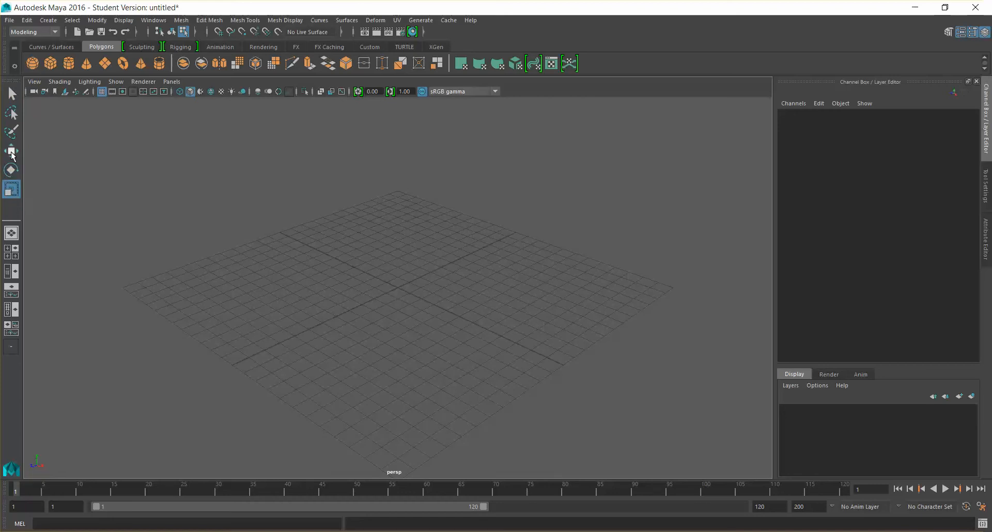
- Cycle repeatedly through the Move, Rotate and Scale tools, finishing with Scale active
key(w)
key(e)
key(r)
key(w)
click(15, 173)
click(16, 187)
click(18, 157)
click(15, 171)
click(16, 191)
- Preview the four-view, Outliner, Graph Editor, Hypershade and Hypergraph layouts, and return to the single perspective view
click(16, 256)
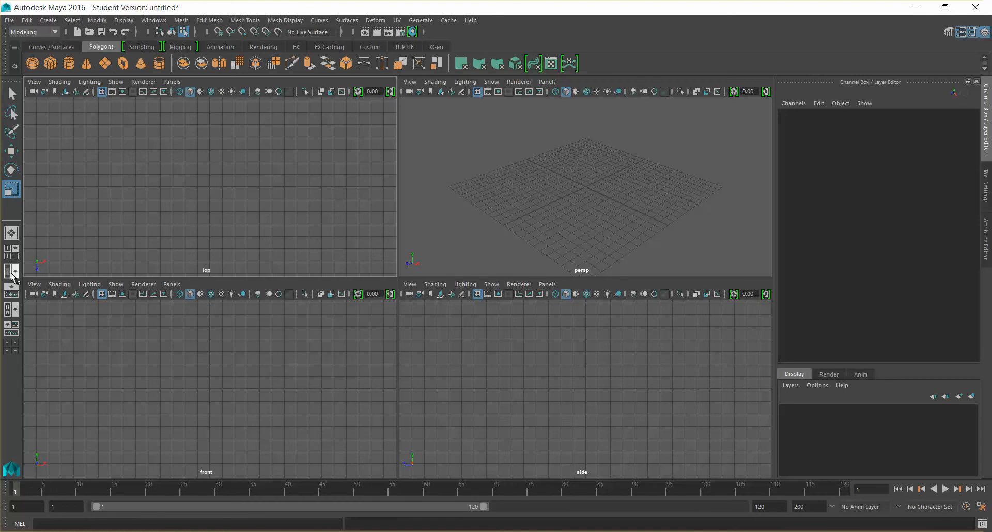
click(12, 275)
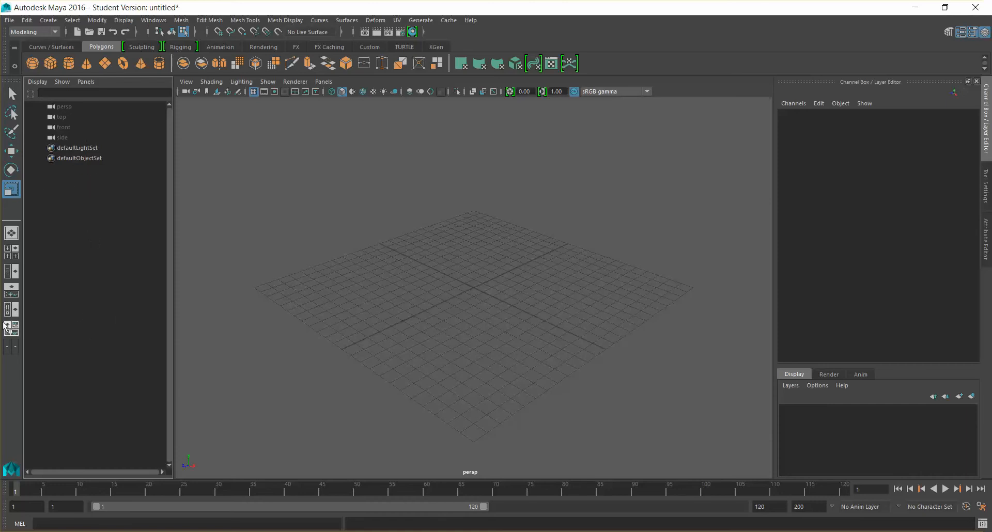
click(9, 296)
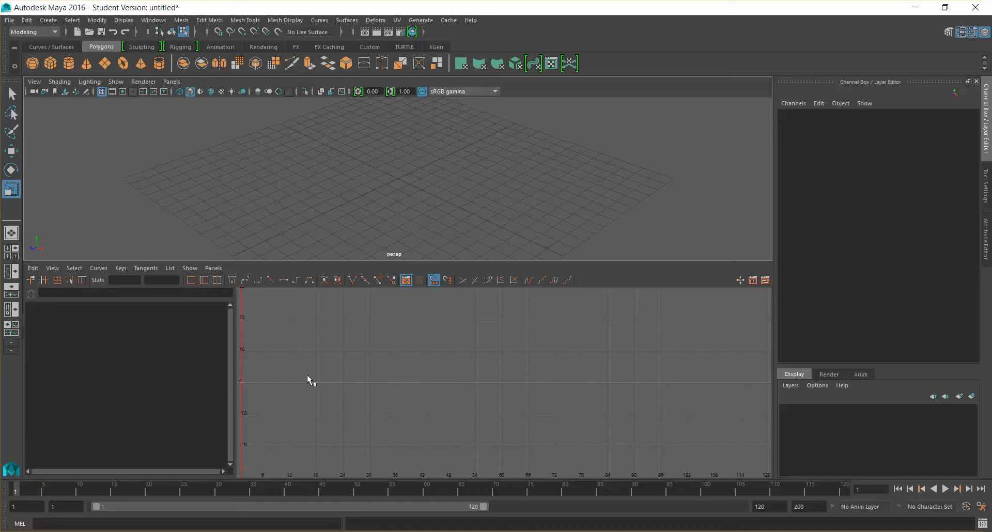
click(11, 313)
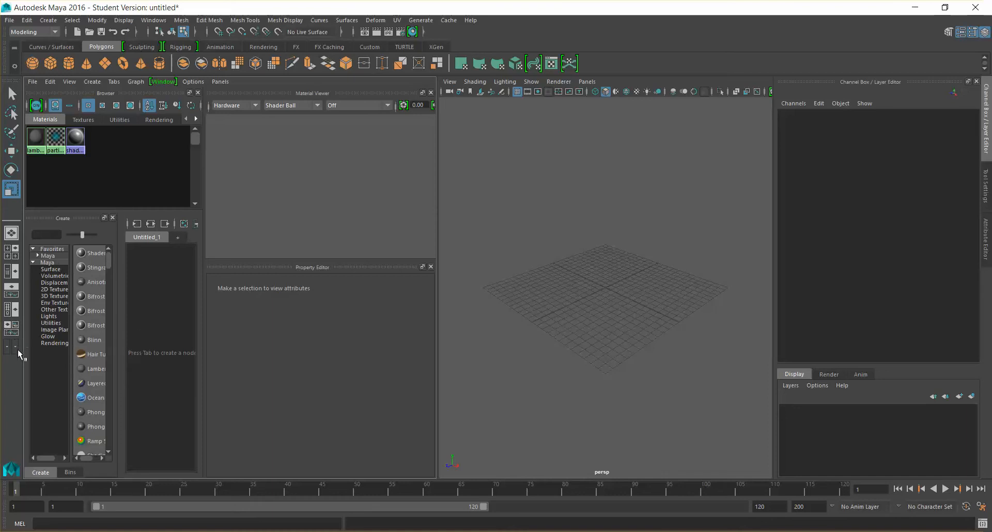
click(11, 327)
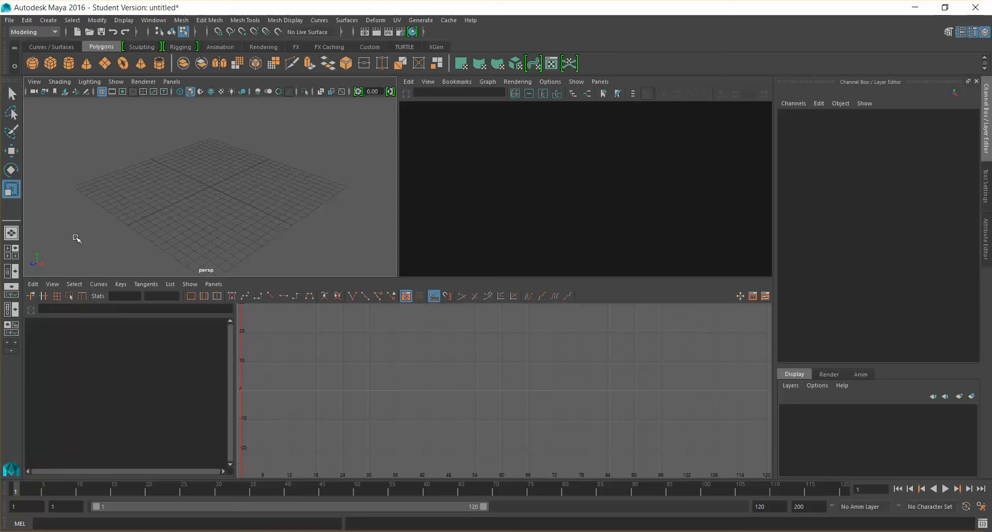
click(13, 236)
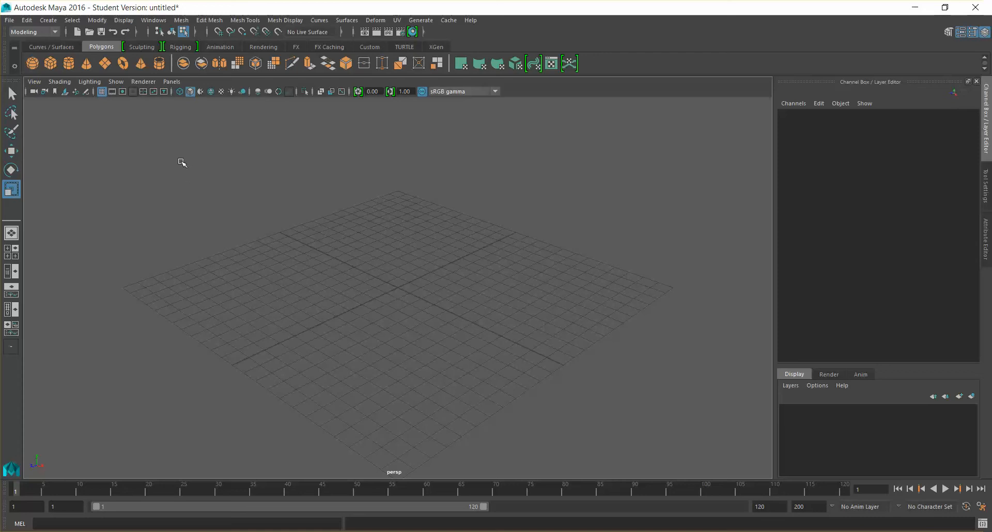
- Open the Preferences window and bring up its general Interface settings
click(981, 507)
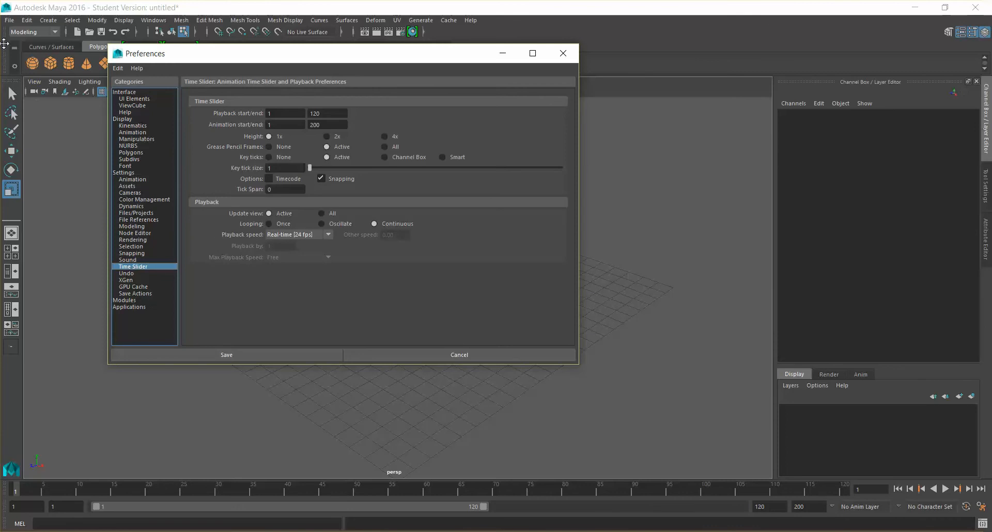
click(8, 21)
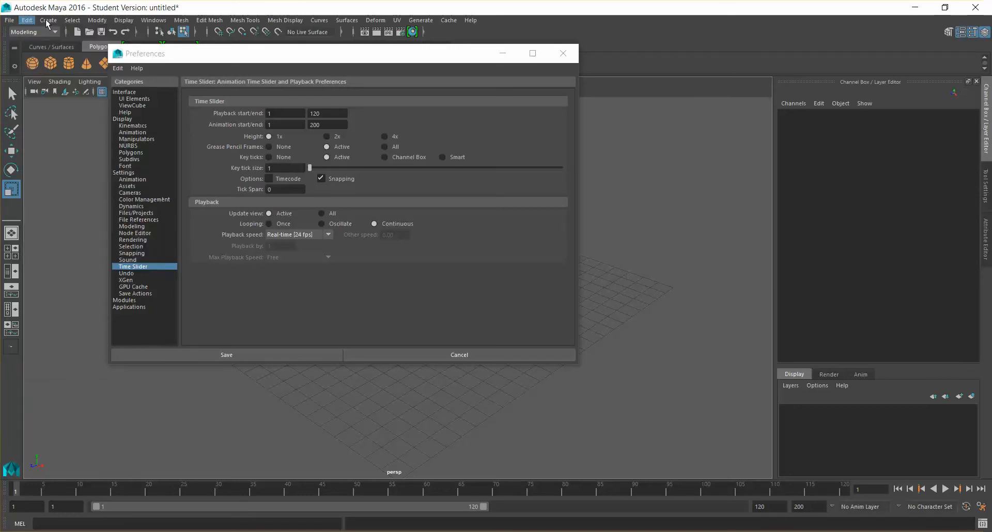
mouse_move(25, 23)
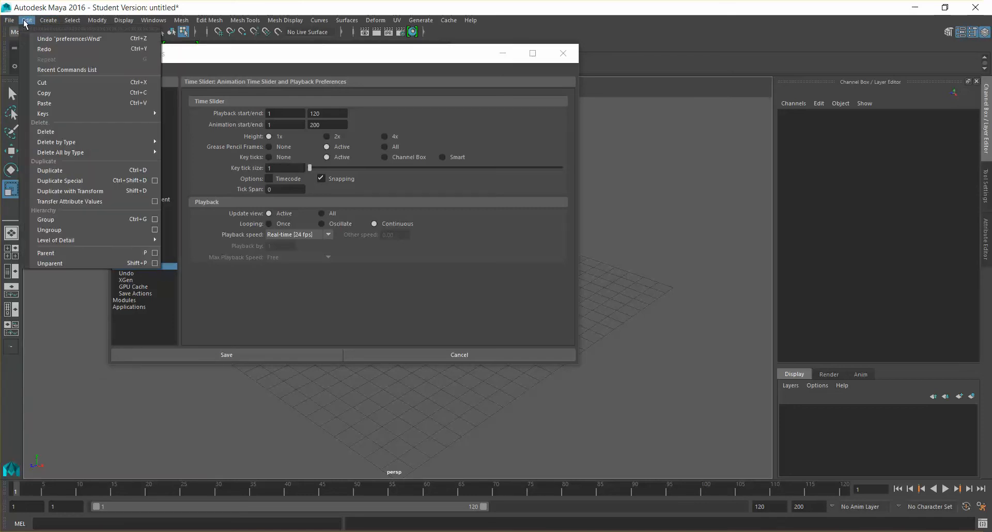
mouse_move(101, 22)
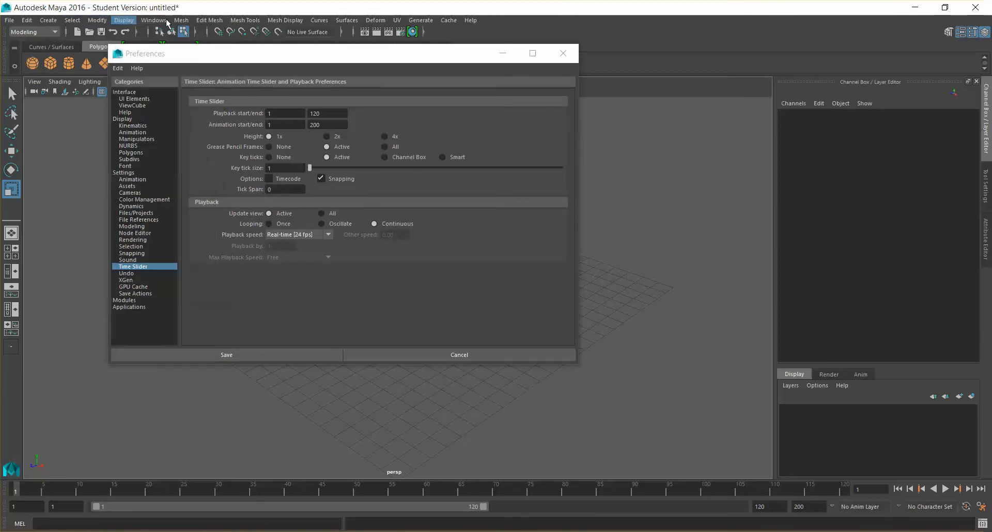
mouse_move(163, 24)
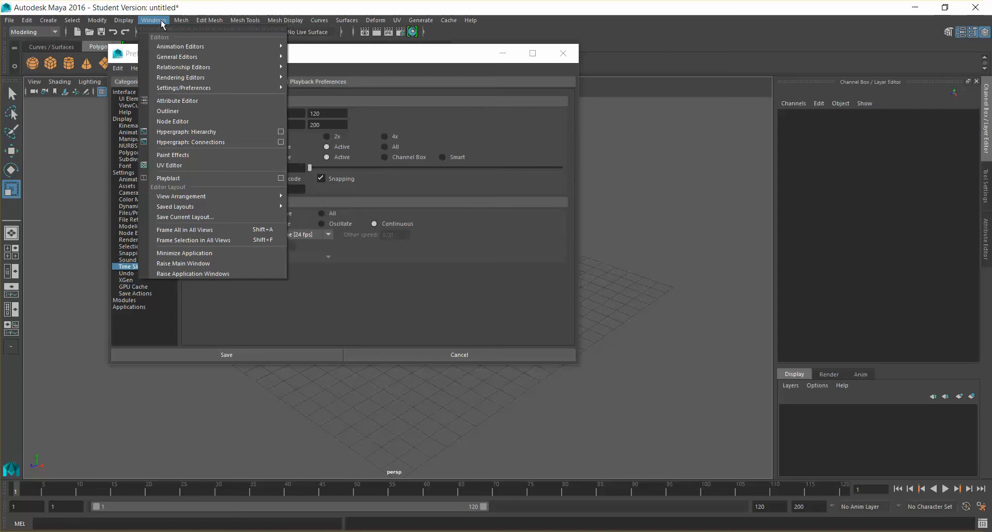
mouse_move(197, 87)
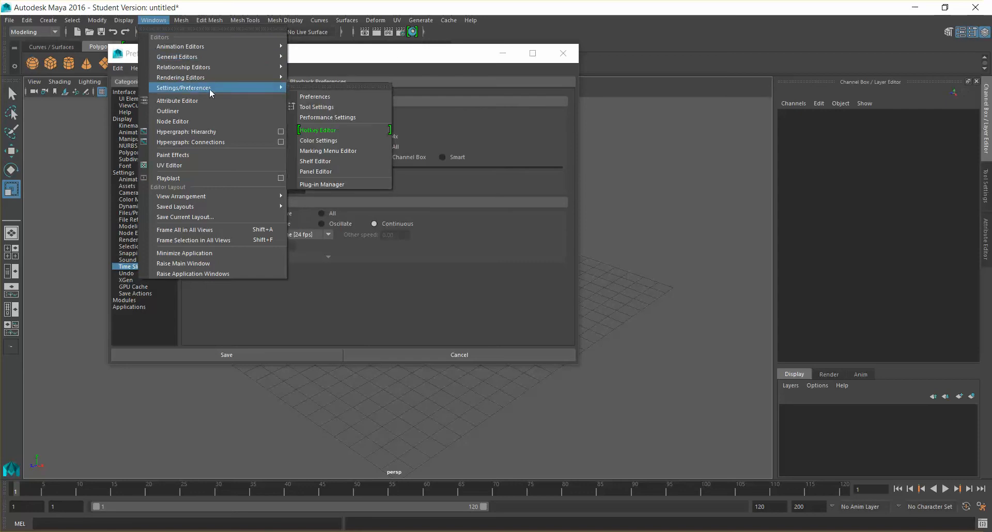
click(336, 98)
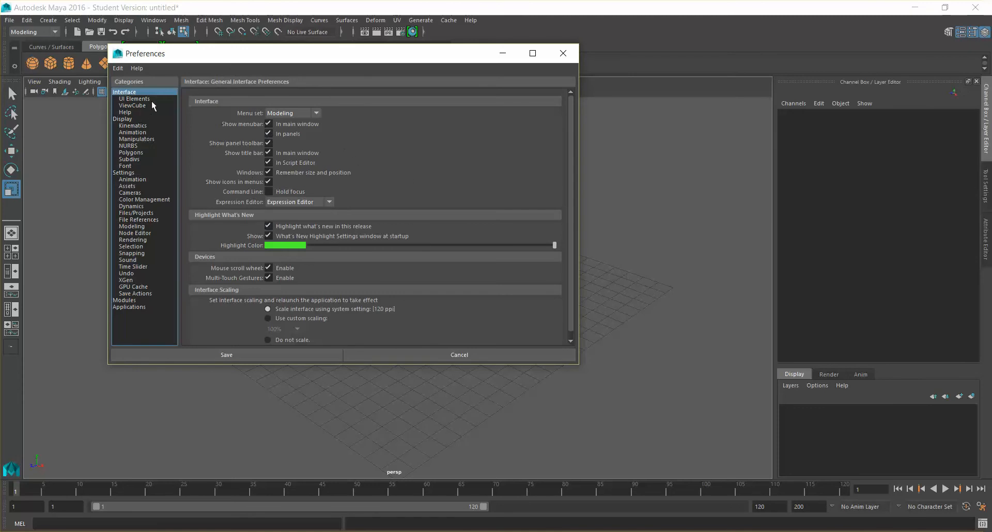
- Set the finite undo queue size to 200 in the Undo preferences
click(142, 294)
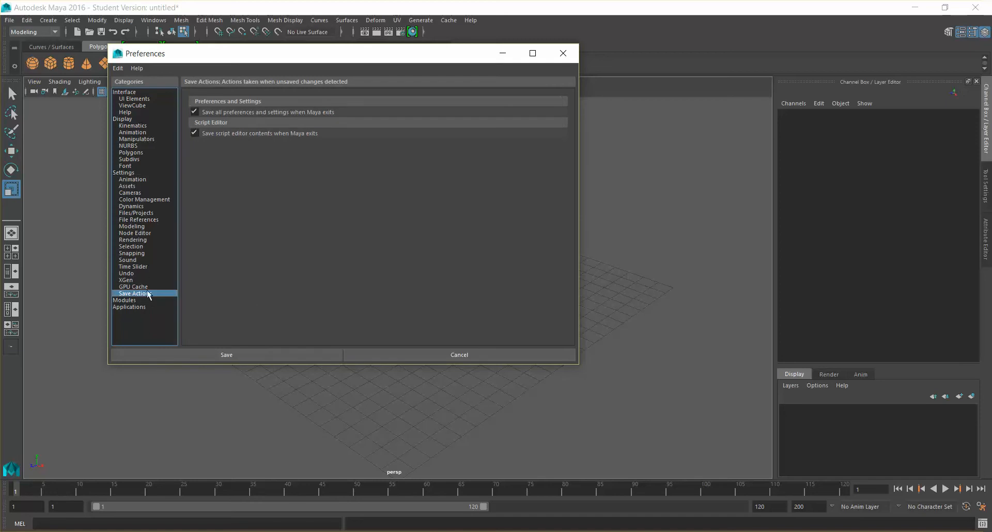
click(136, 274)
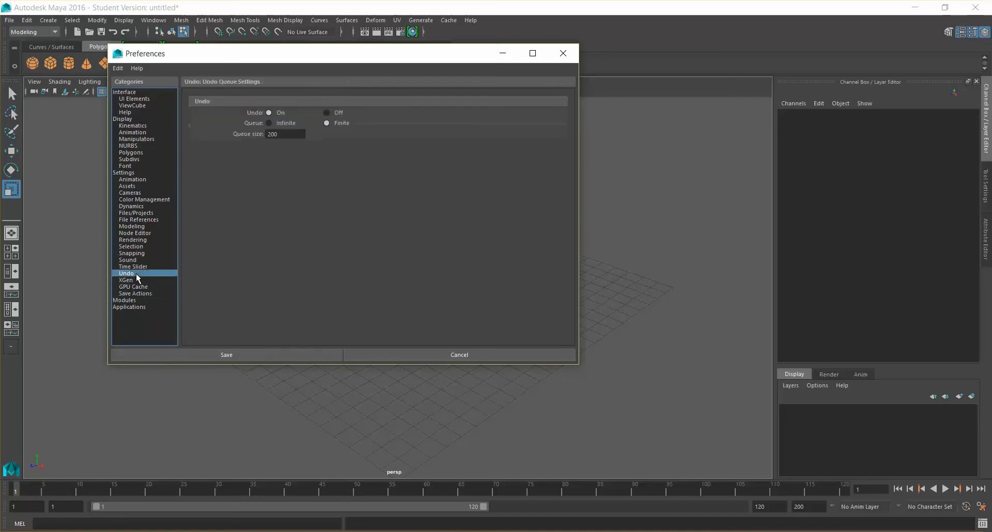
drag(281, 134, 258, 130)
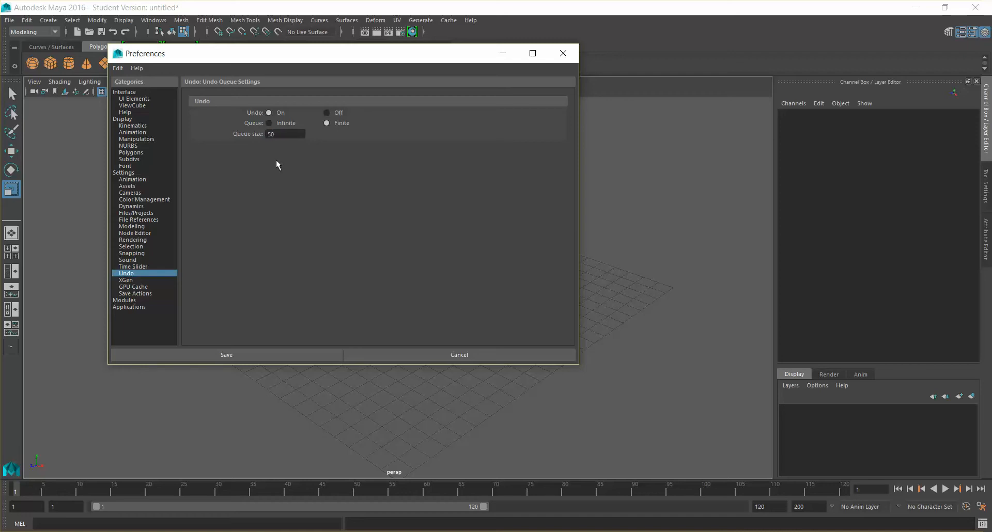
key(BackSpace)
key(BackSpace)
text(200)
click(282, 137)
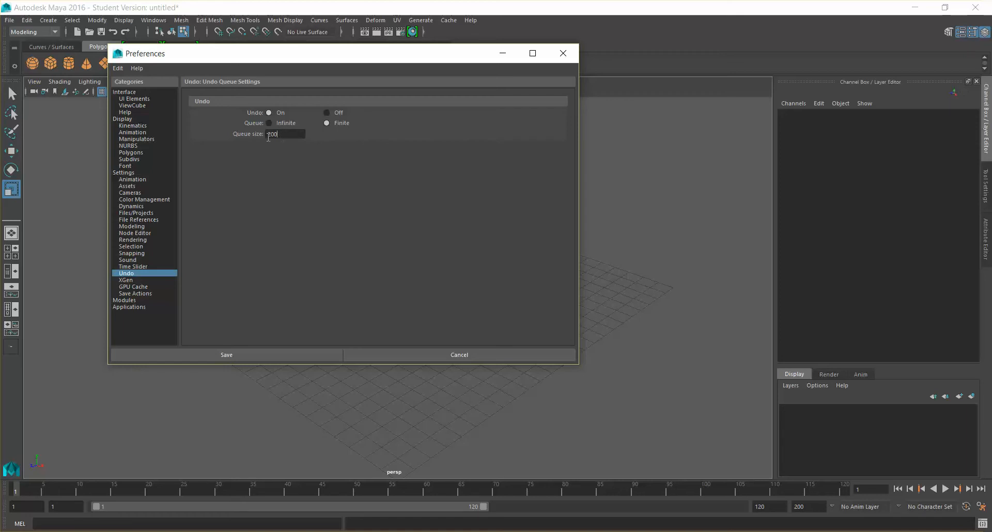
- Set the Time Slider playback speed to Real-time [24 fps] and save the preferences
click(144, 267)
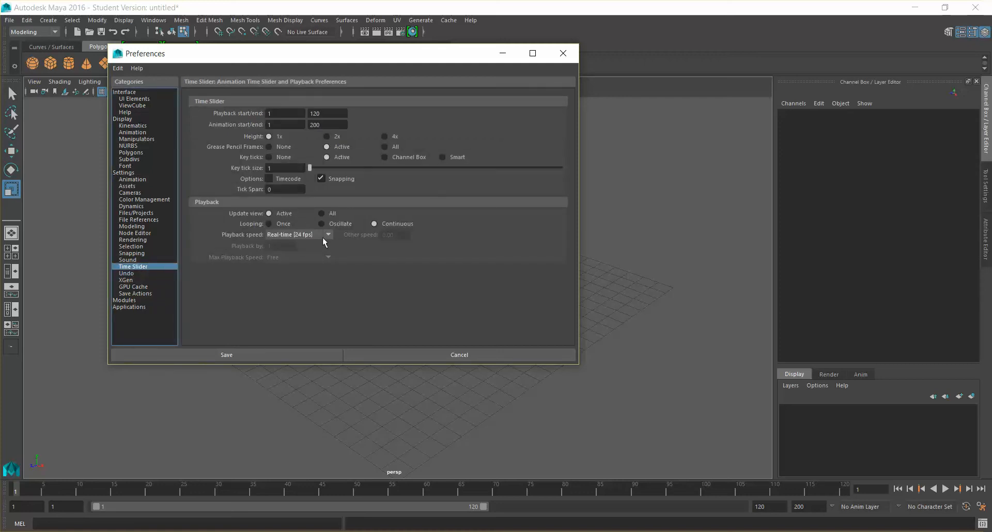
click(307, 235)
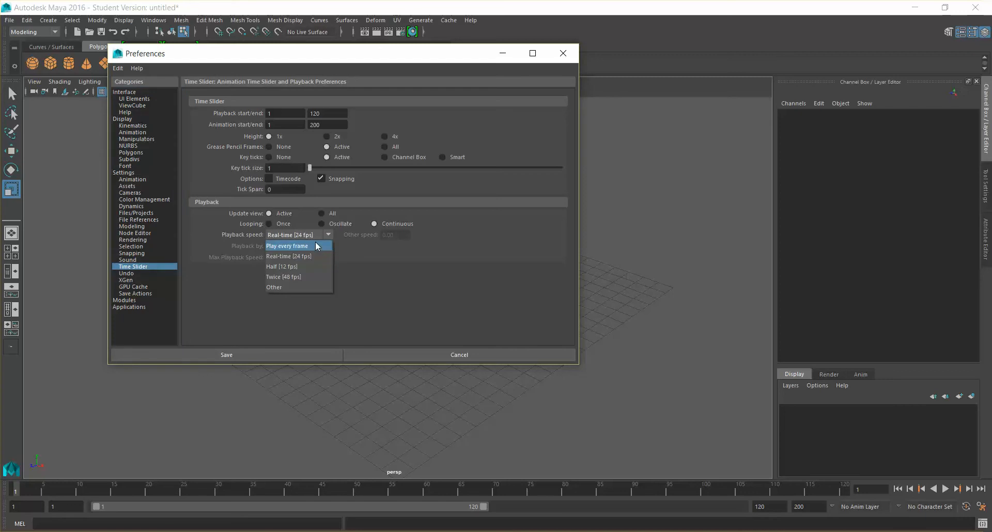
click(318, 246)
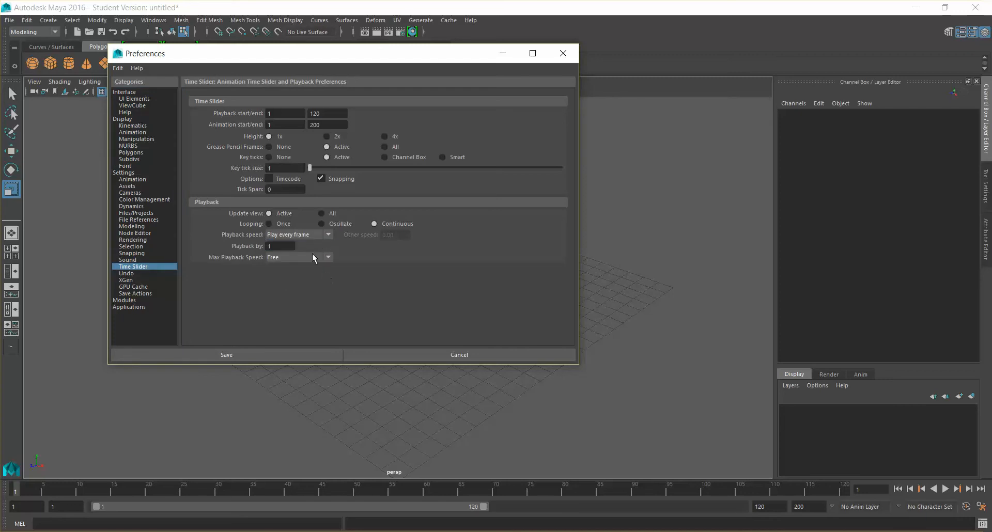
click(310, 235)
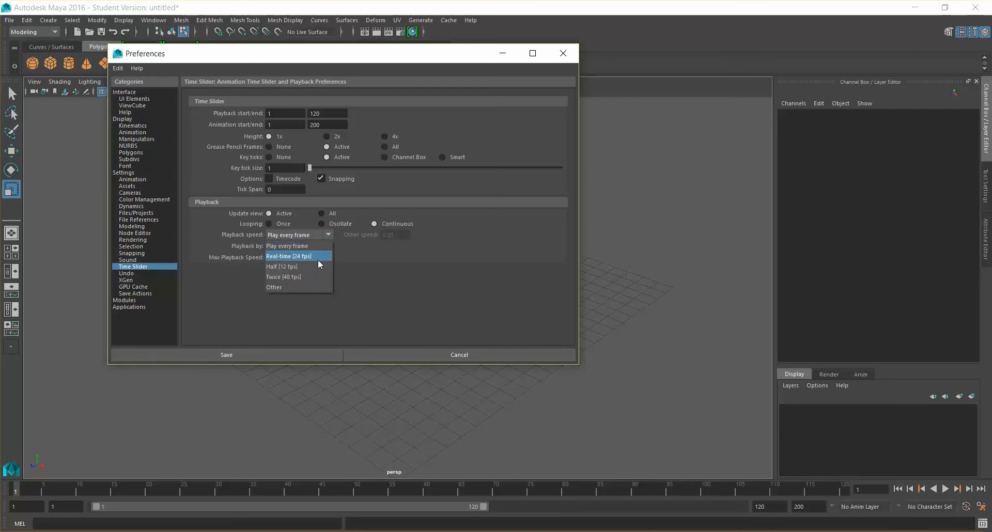
click(318, 258)
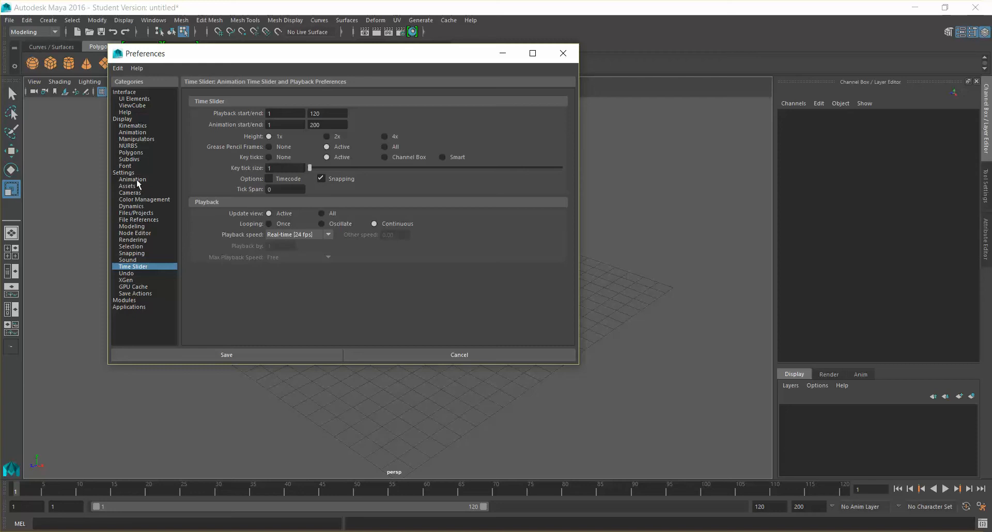
click(246, 357)
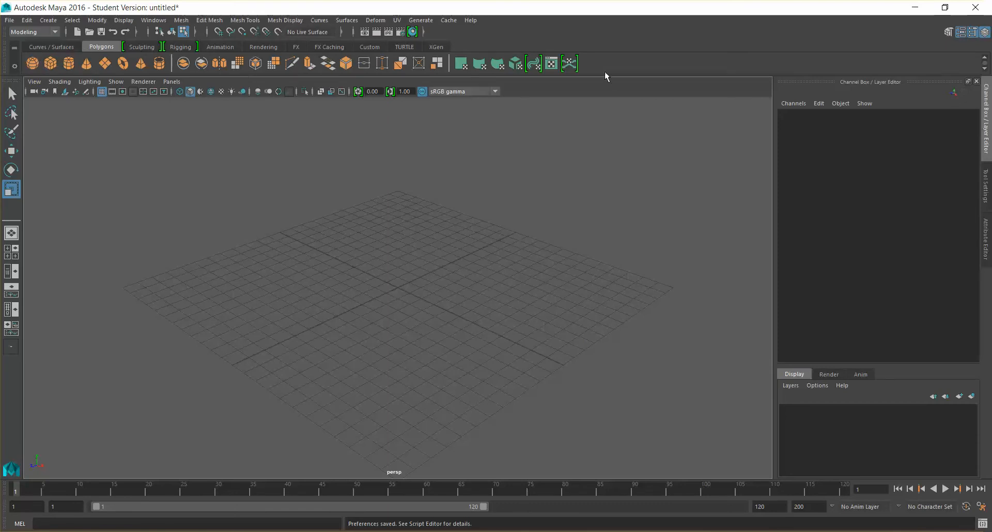
- Look through the Sculpting, Rigging, Animation, Rendering, FX, Custom, TURTLE and other shelves, and return to the Polygons shelf
click(135, 47)
click(180, 47)
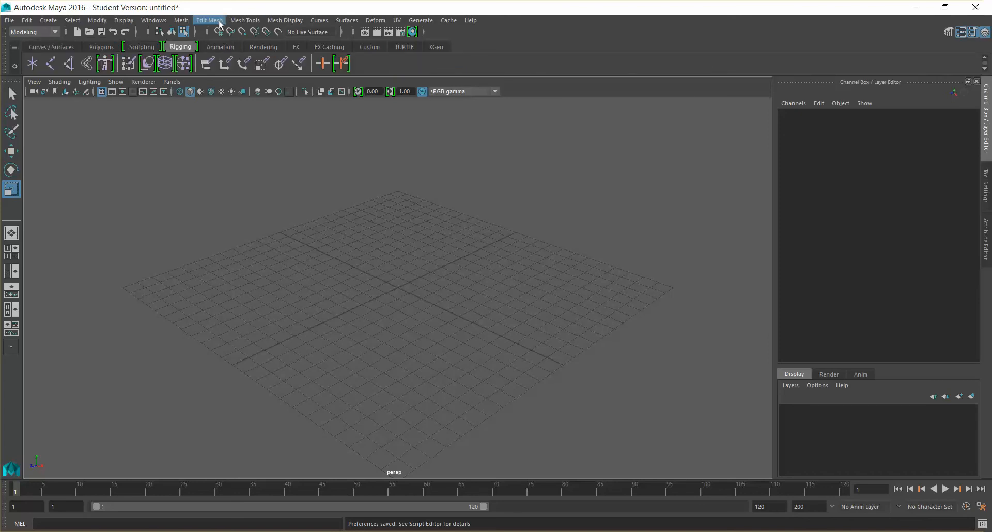
click(220, 47)
click(270, 46)
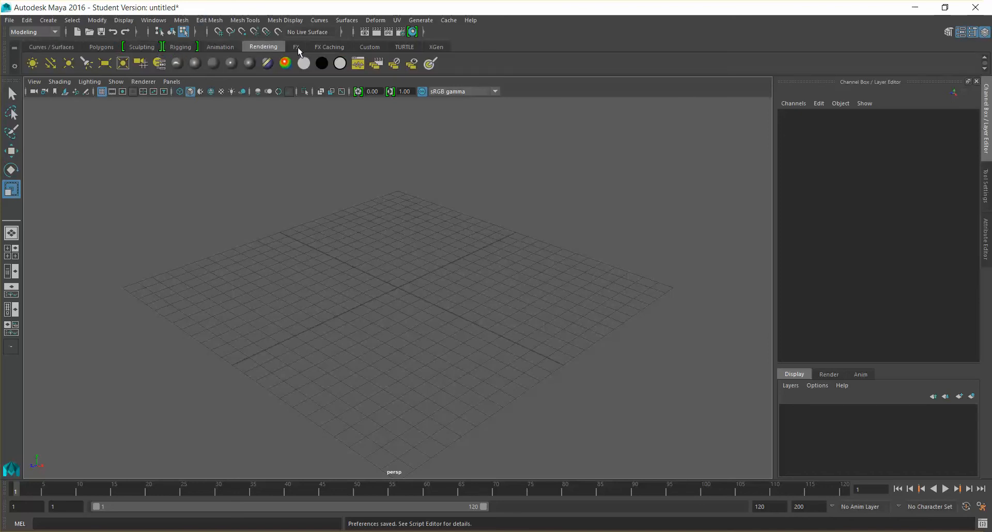
click(298, 48)
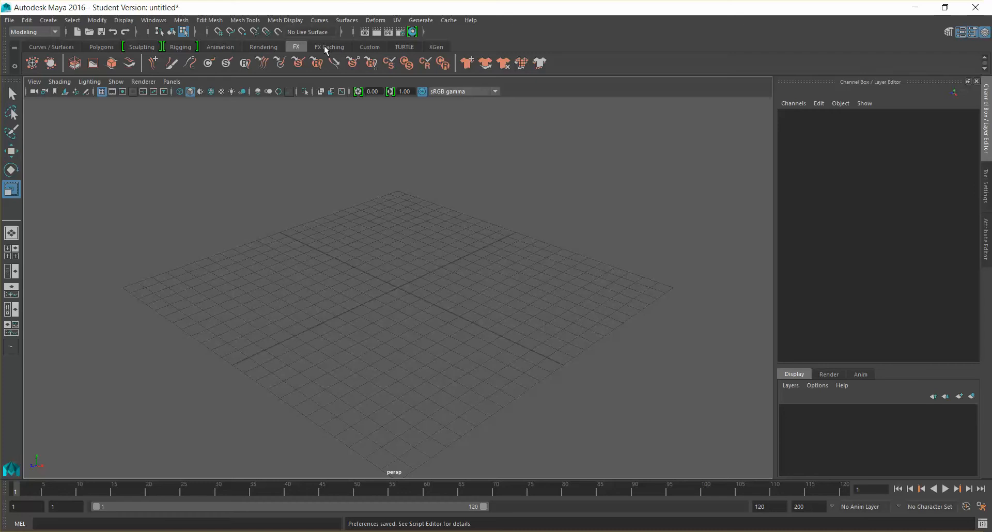
click(326, 49)
click(383, 48)
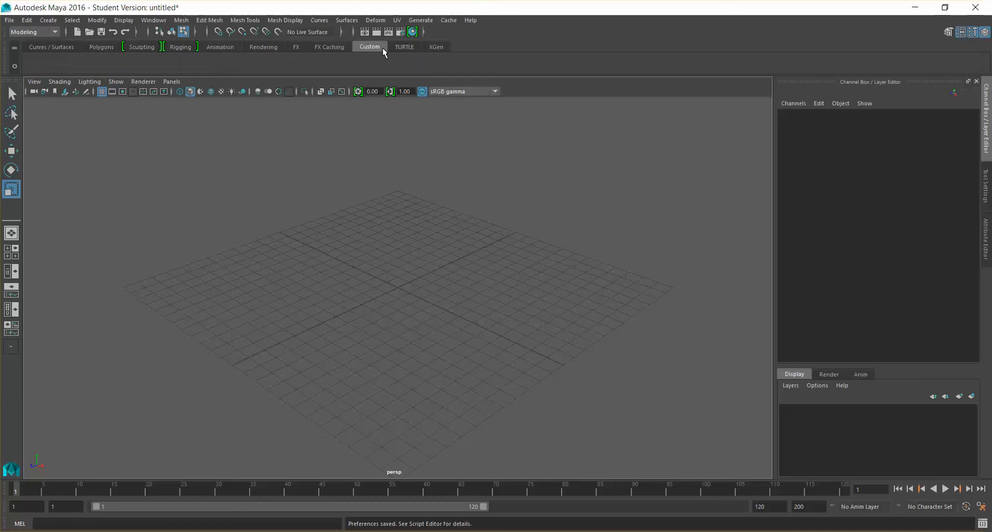
click(404, 47)
click(433, 47)
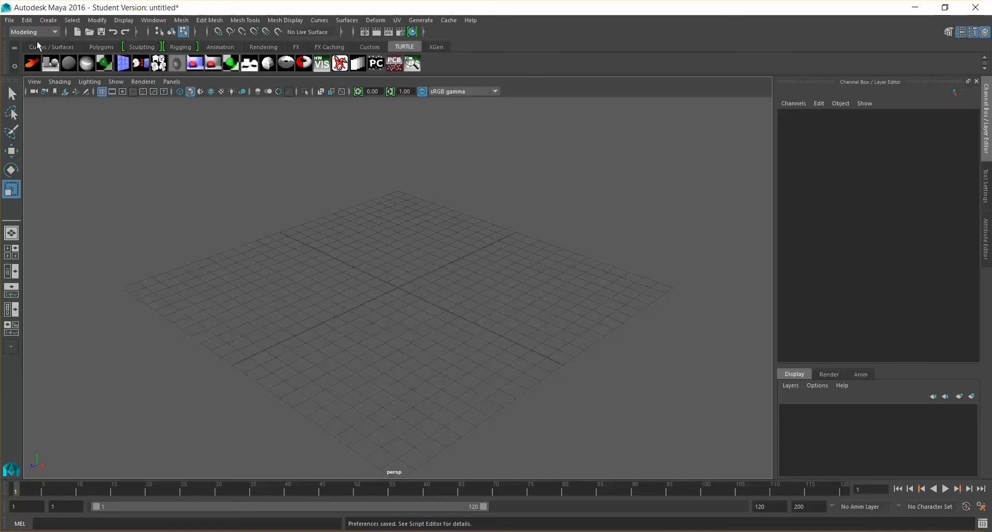
click(39, 46)
click(106, 47)
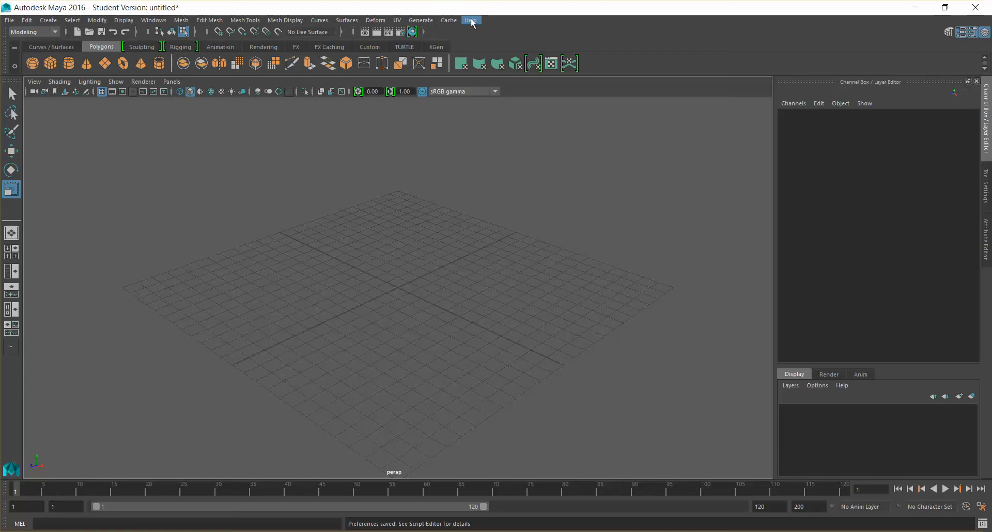
- Start saving the scene under a new name and enter "Bouncing Ball Demo 01 lesson 1" as the file name
click(9, 20)
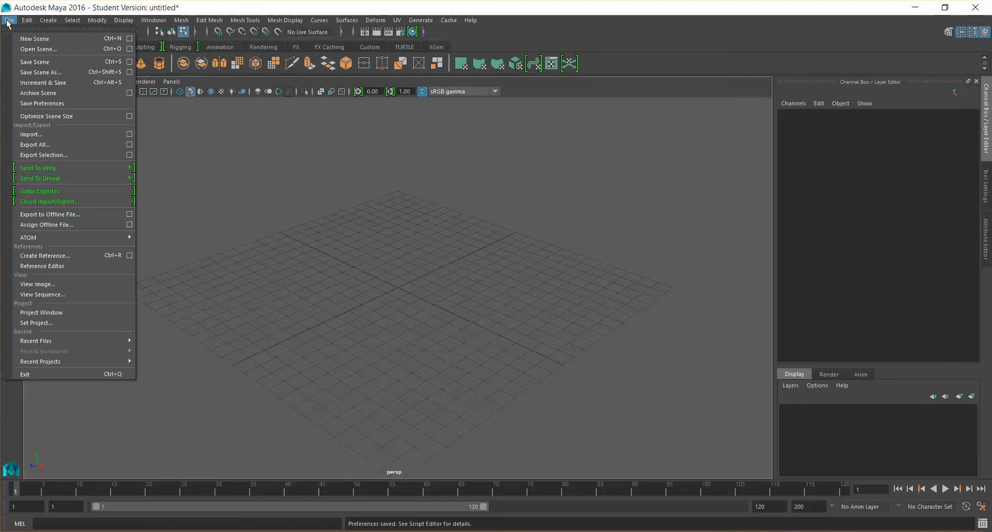
click(61, 70)
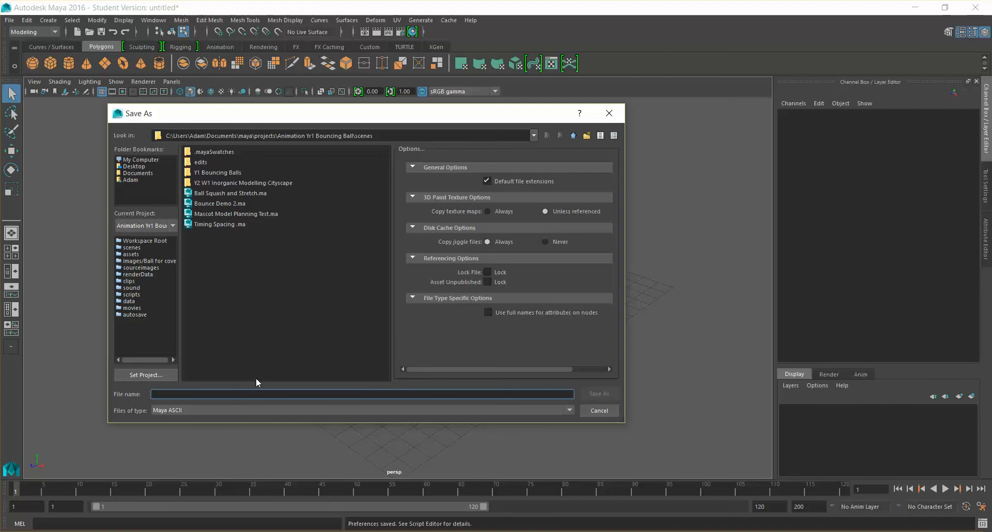
text(Bouncing )
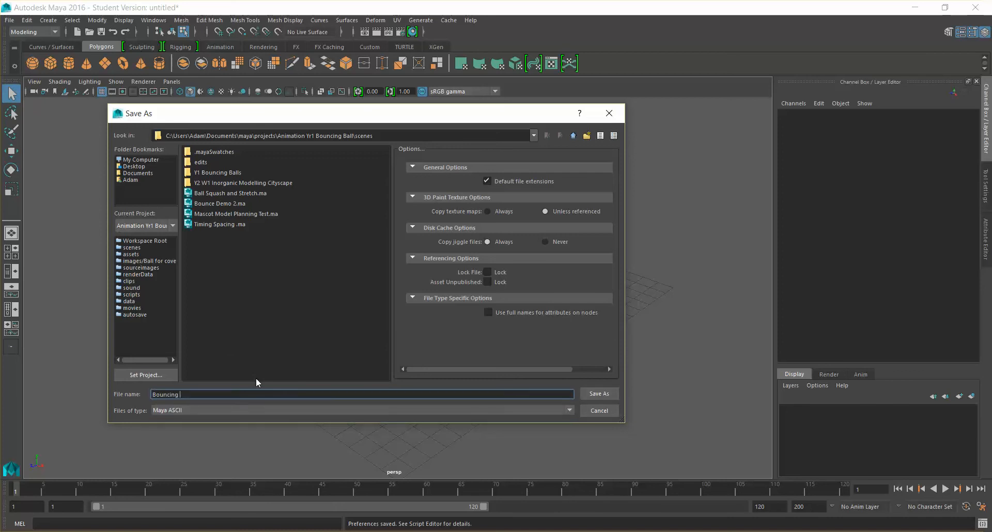
text(Ball Demo)
text(_)
text( 01)
text(lesson 1)
- Keep Maya ASCII as the file type, save the scene in the project's scenes folder and accept the student version notice
click(194, 410)
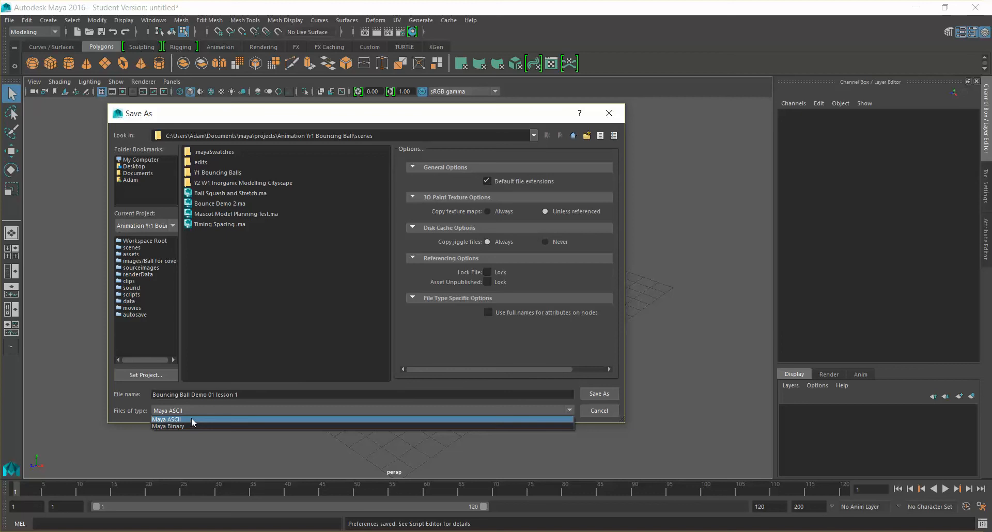
click(191, 419)
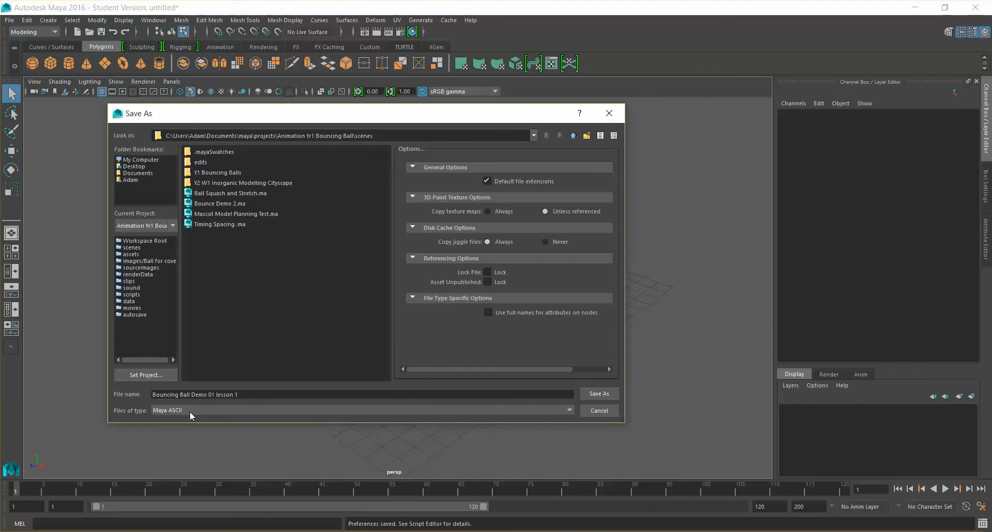
click(188, 411)
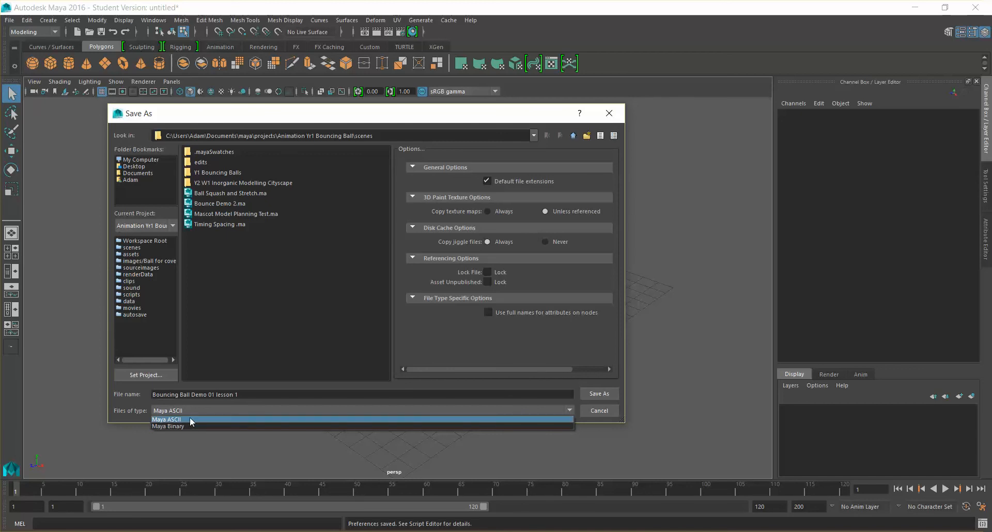
click(190, 418)
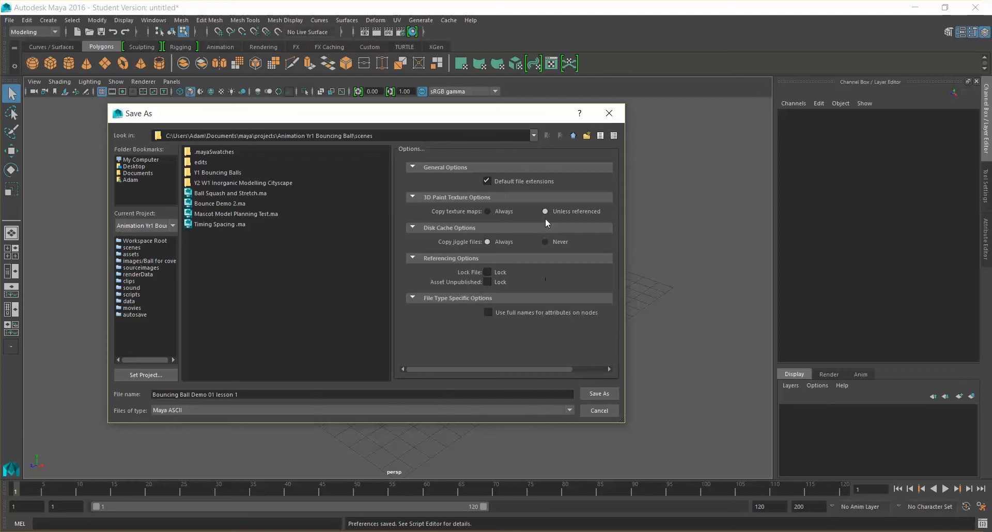
click(596, 392)
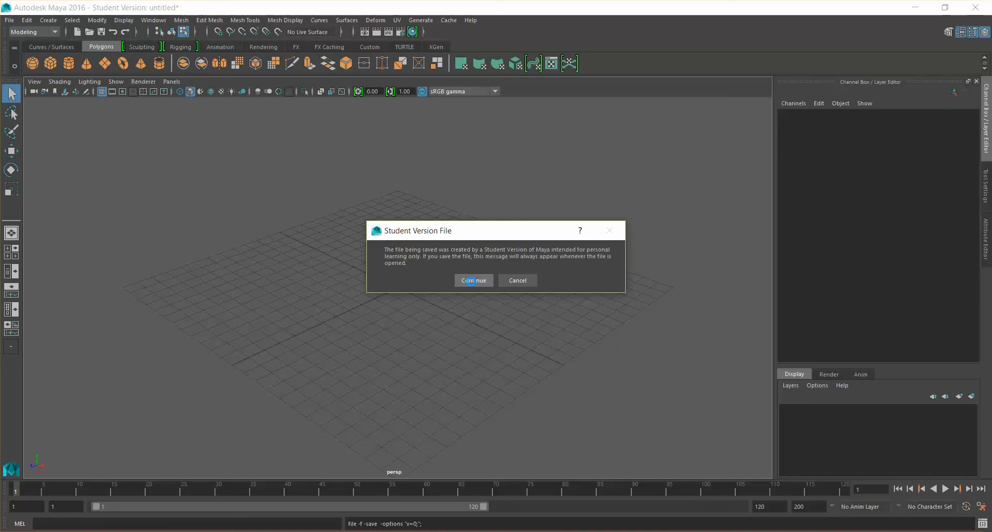
click(471, 281)
key(r)
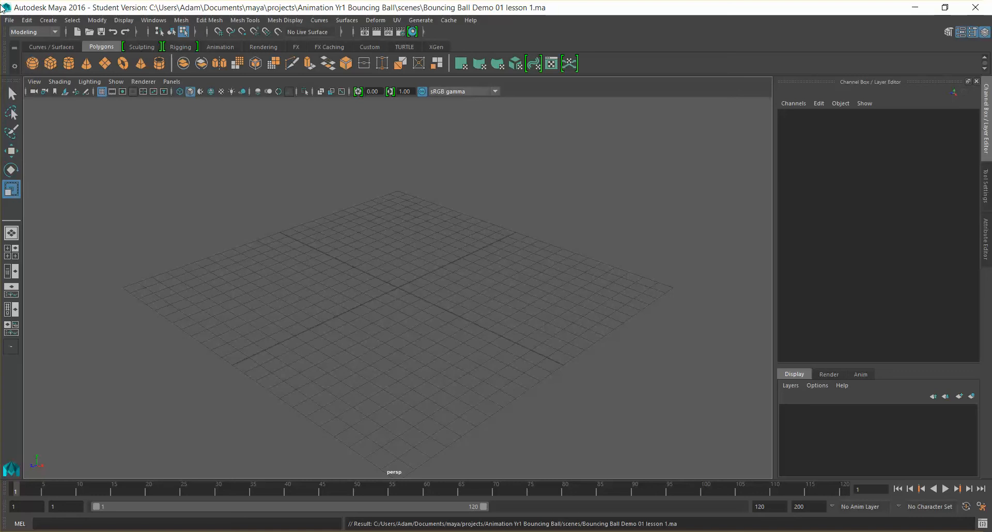
- Detach the Polygon Primitives list from the Create commands as a floating window, and close the floating Create list
click(47, 22)
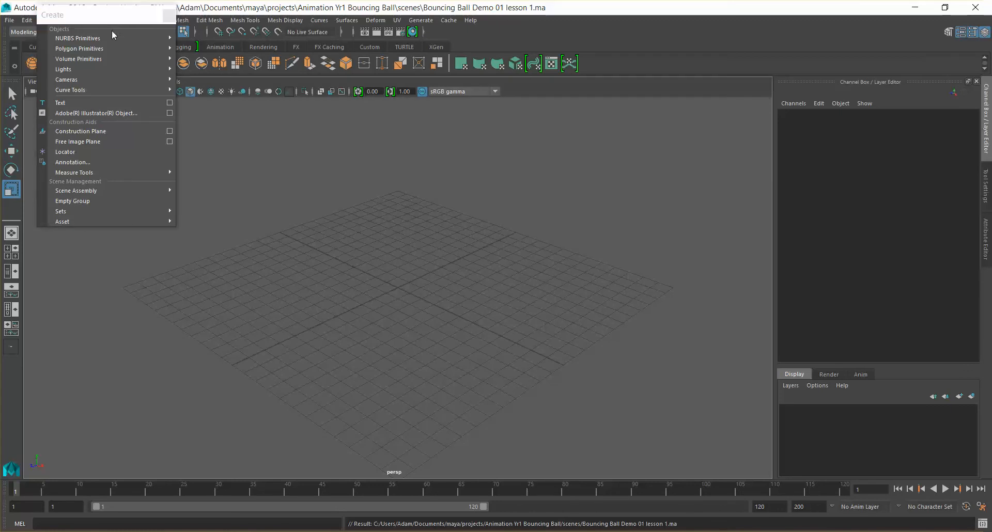
click(110, 29)
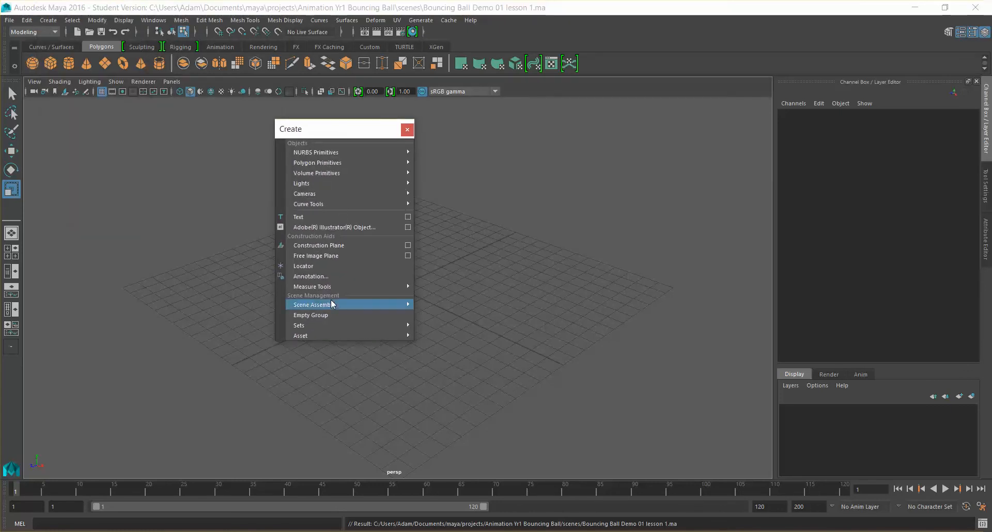
drag(341, 128, 512, 168)
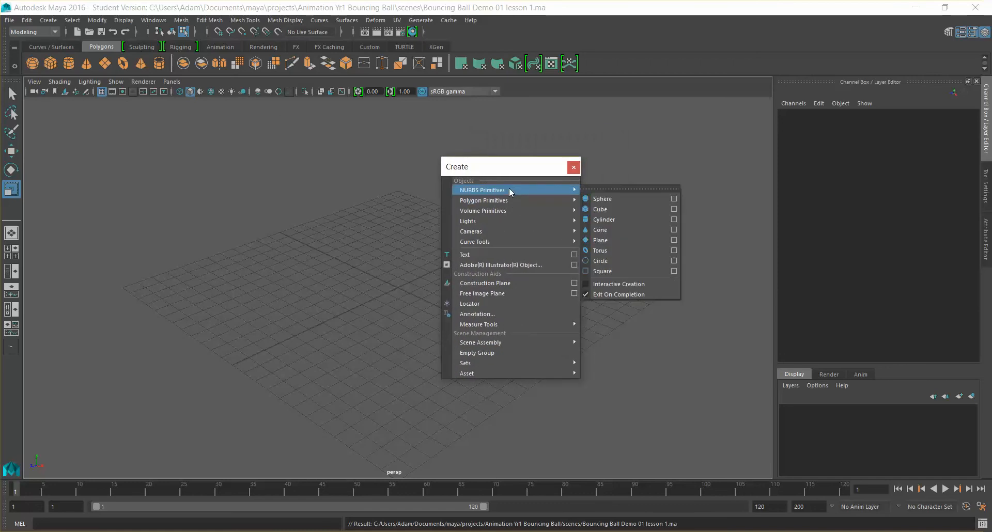
mouse_move(524, 191)
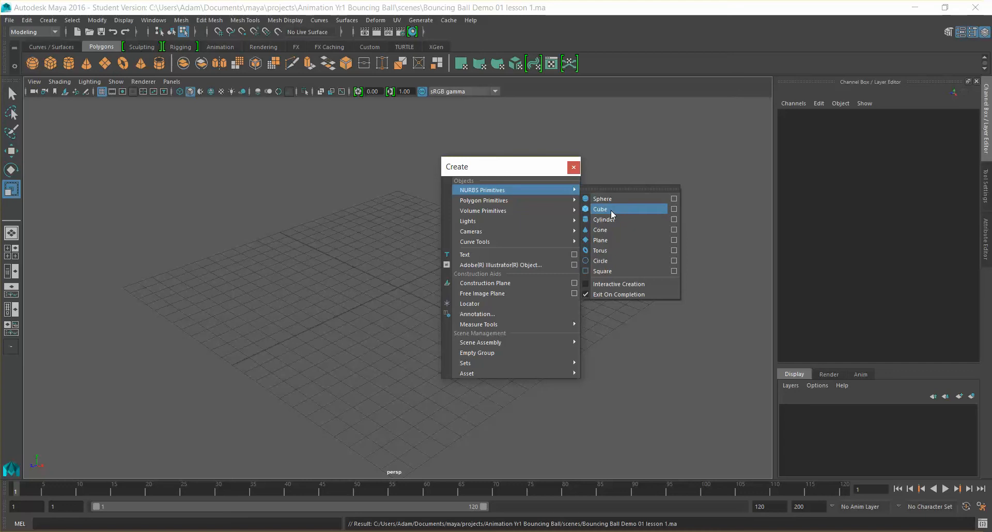
mouse_move(573, 212)
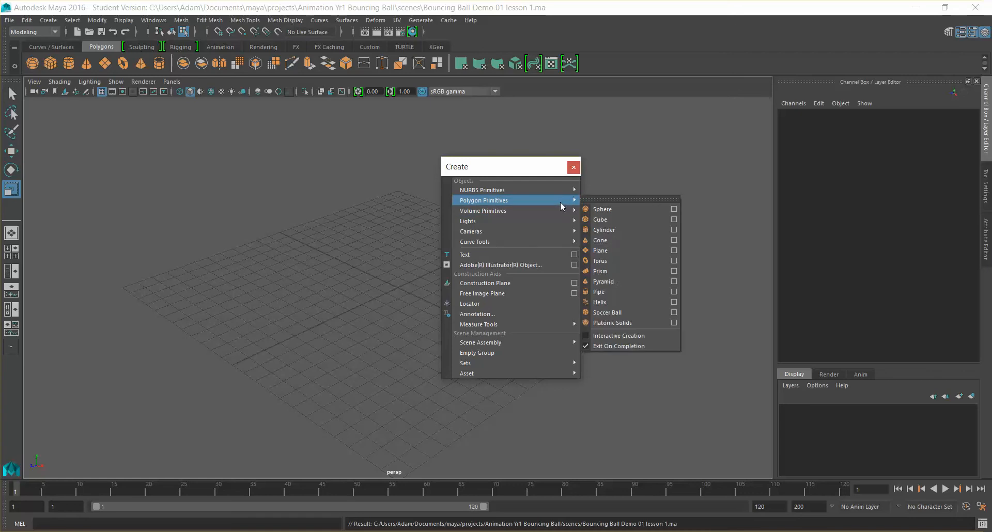
click(591, 198)
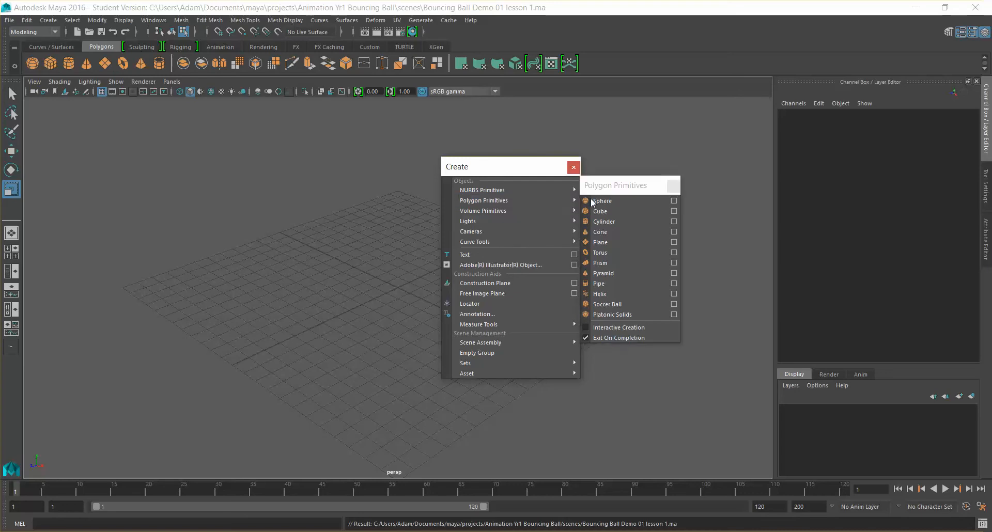
click(572, 167)
drag(611, 191, 673, 156)
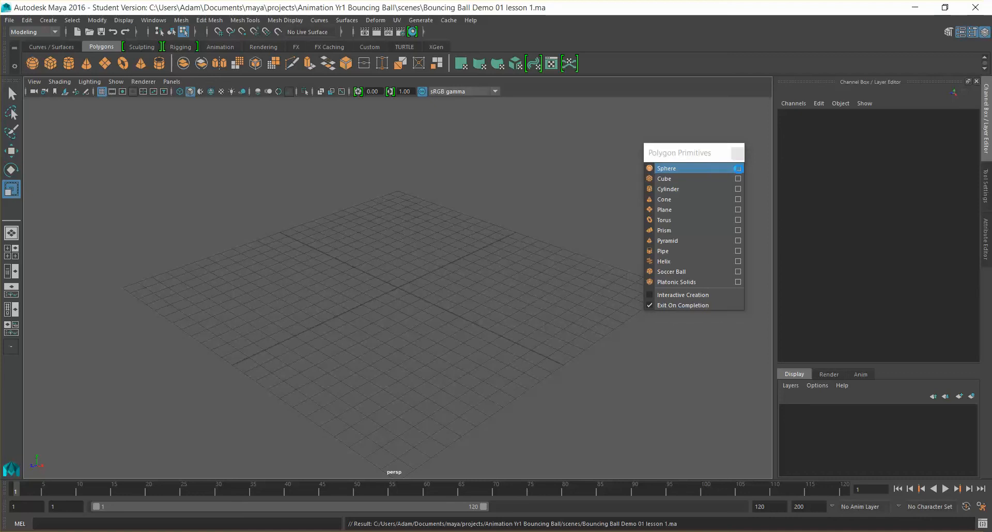
- Create a polygon sphere with radius 1, 20 axis and 20 height divisions along Y, and close the floating primitives list
click(739, 169)
drag(768, 153, 694, 251)
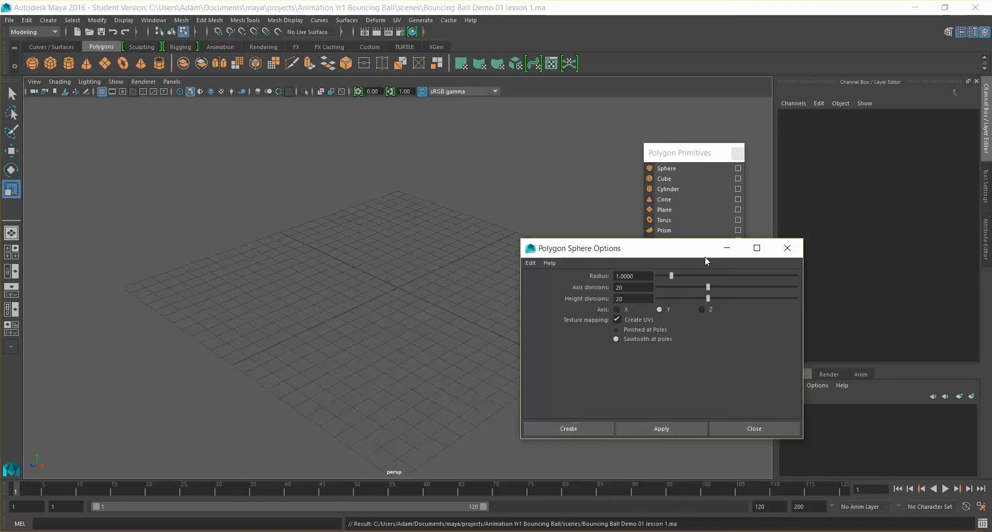
click(553, 427)
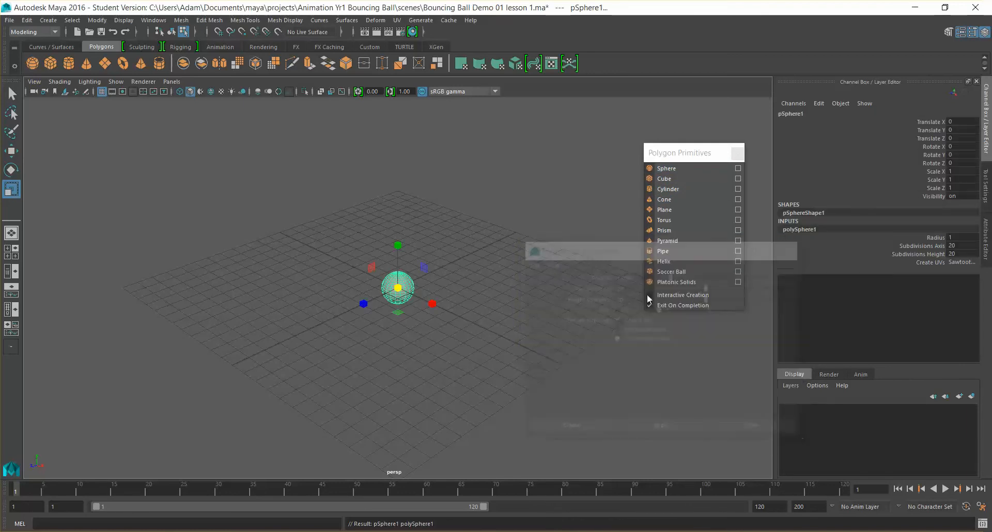
click(738, 154)
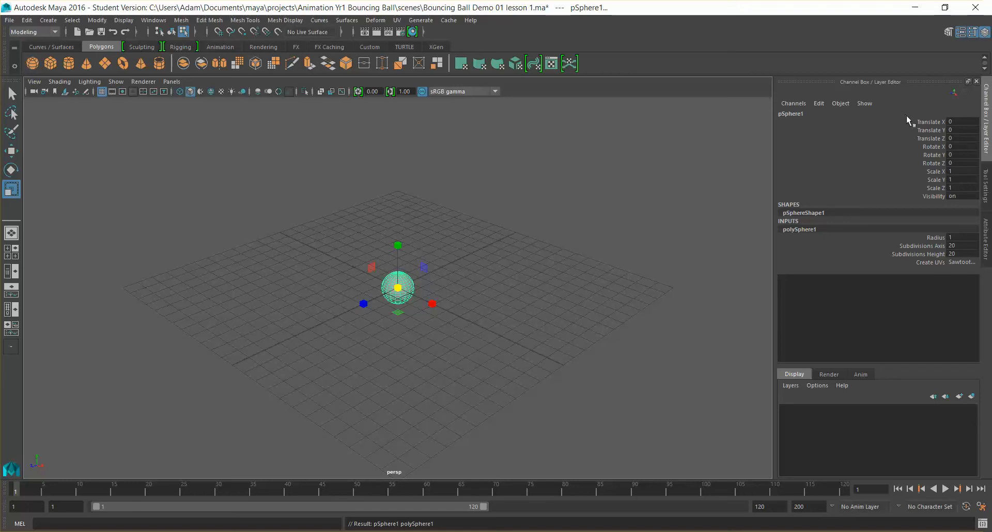
- Examine the sphere's translate, rotate and scale channels with their manipulators, and its radius and subdivision inputs
drag(909, 122, 913, 186)
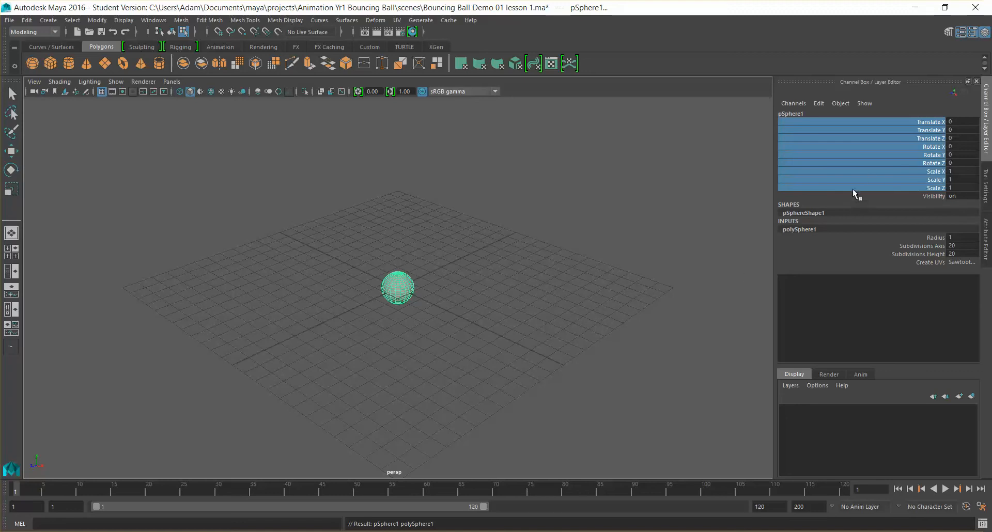
click(869, 172)
click(914, 155)
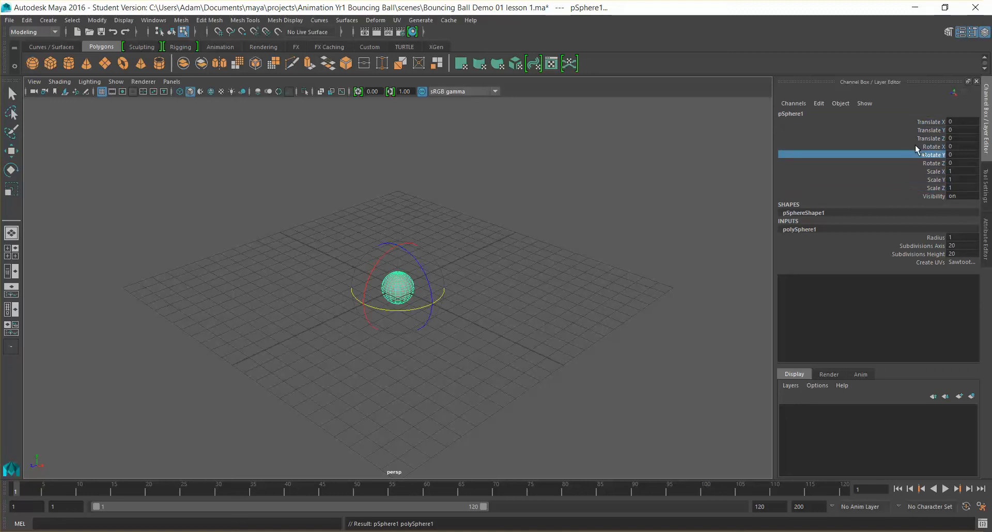
click(919, 130)
click(920, 171)
click(919, 163)
click(918, 154)
click(917, 147)
click(918, 130)
click(917, 122)
click(915, 138)
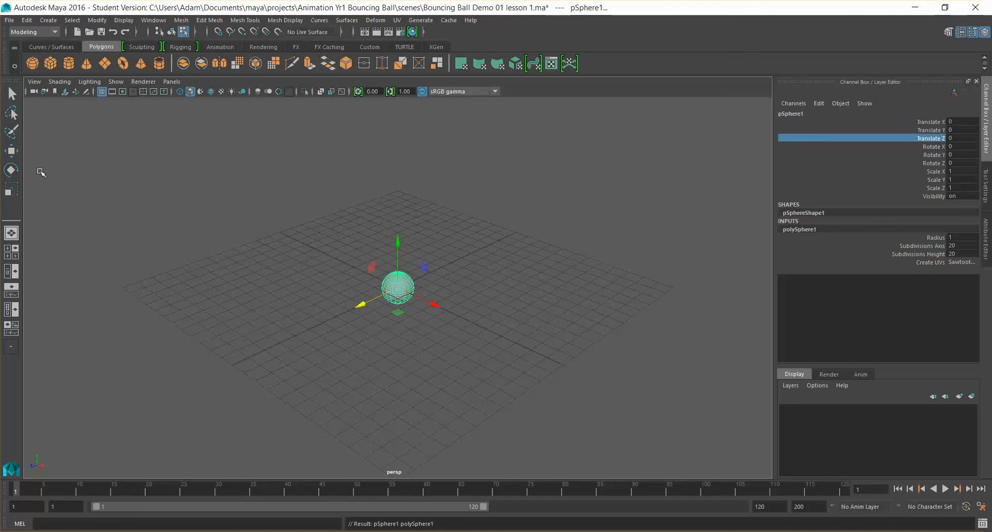
click(12, 189)
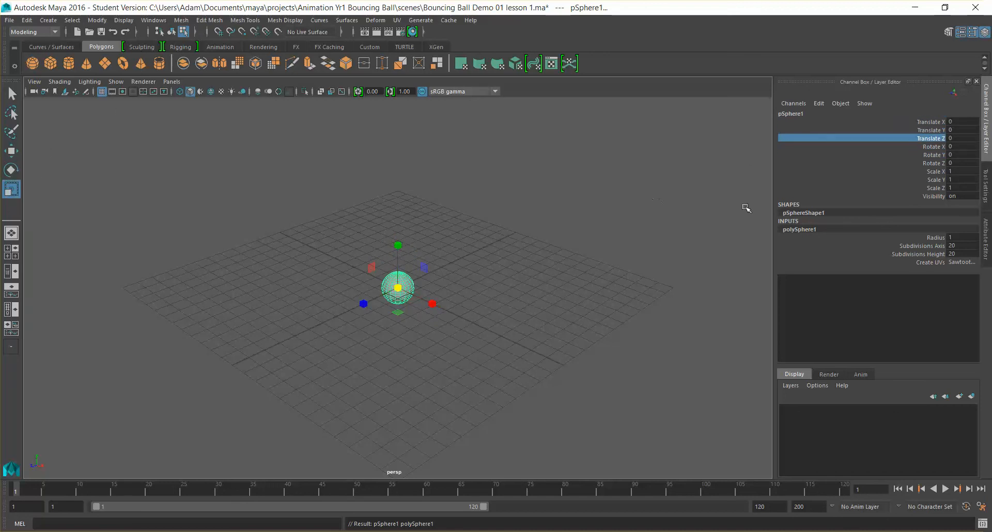
click(873, 155)
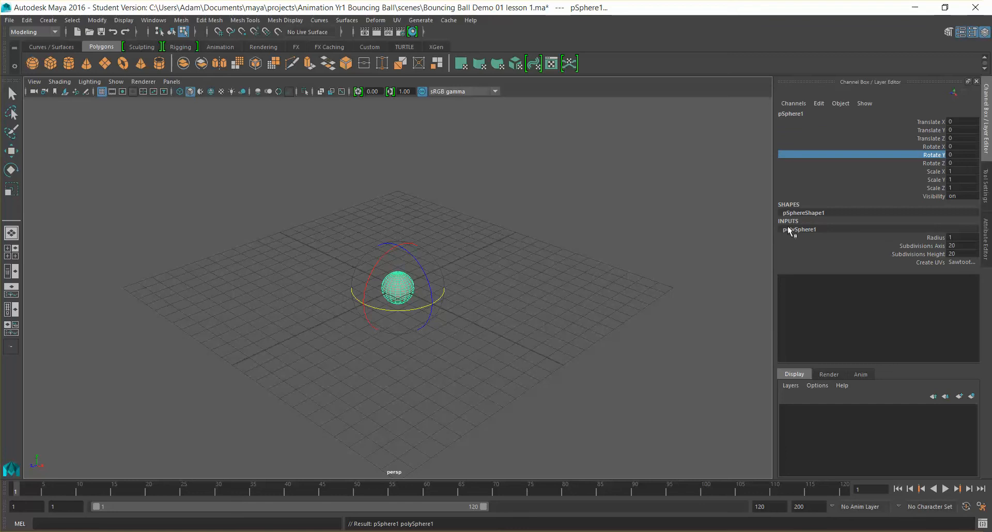
drag(959, 239, 960, 255)
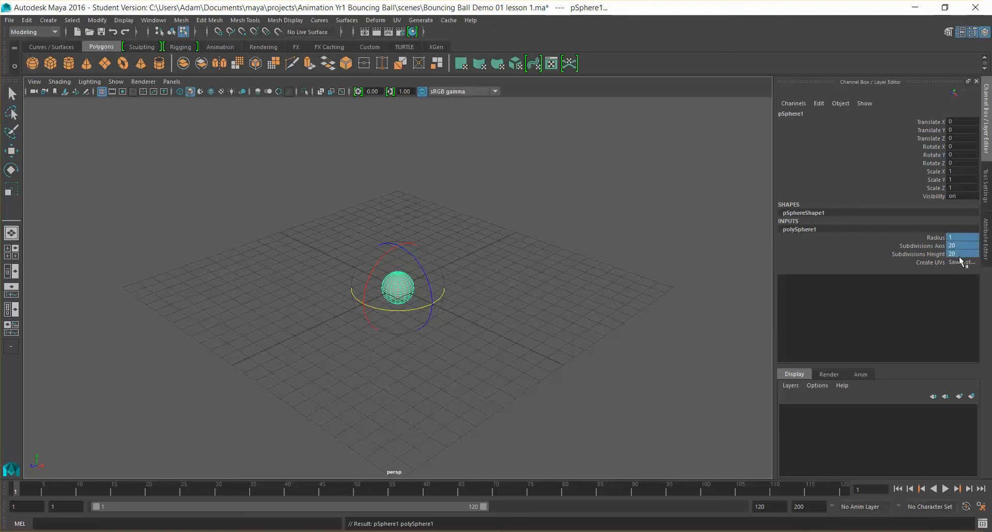
click(959, 255)
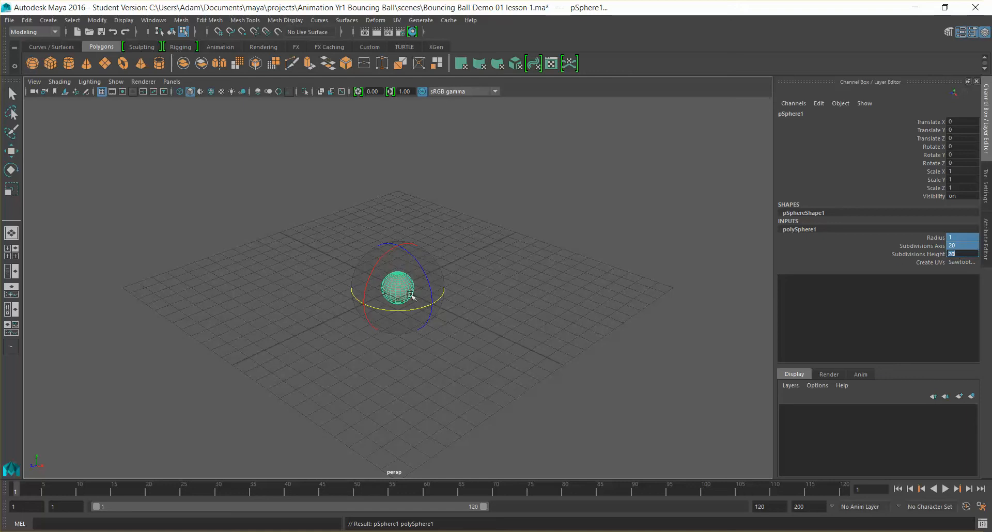
- Rename the polygon sphere as Bouncing_Ball_Bob
double_click(796, 114)
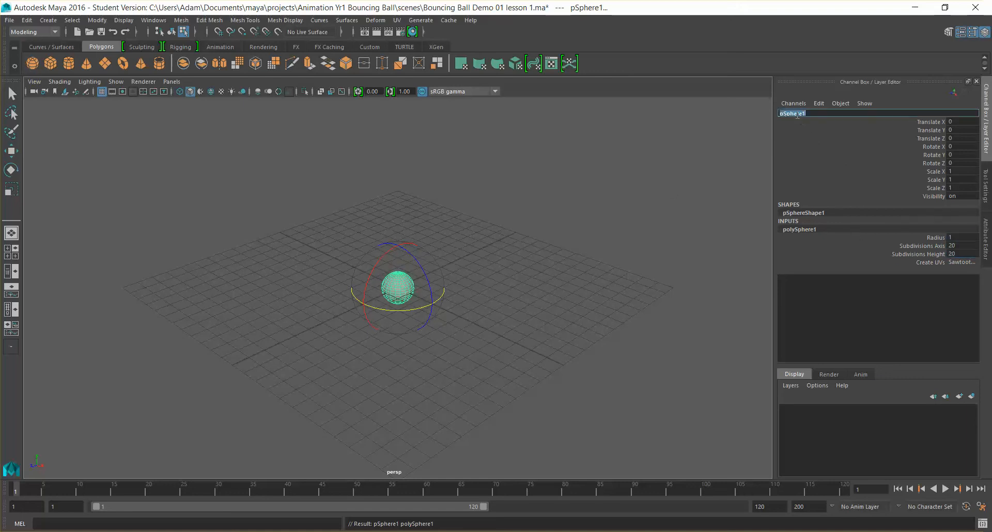
text(Boun)
text(cing Ball Bob)
click(850, 130)
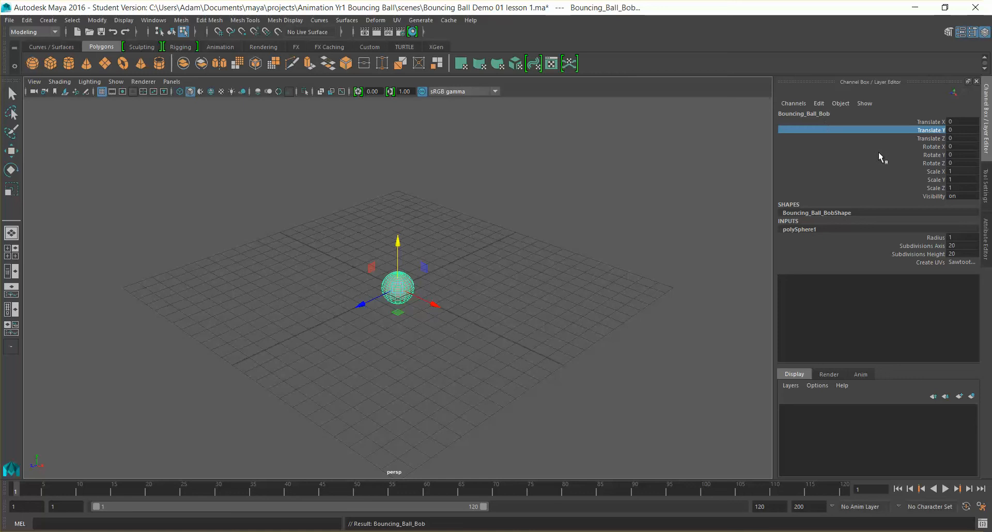
double_click(826, 115)
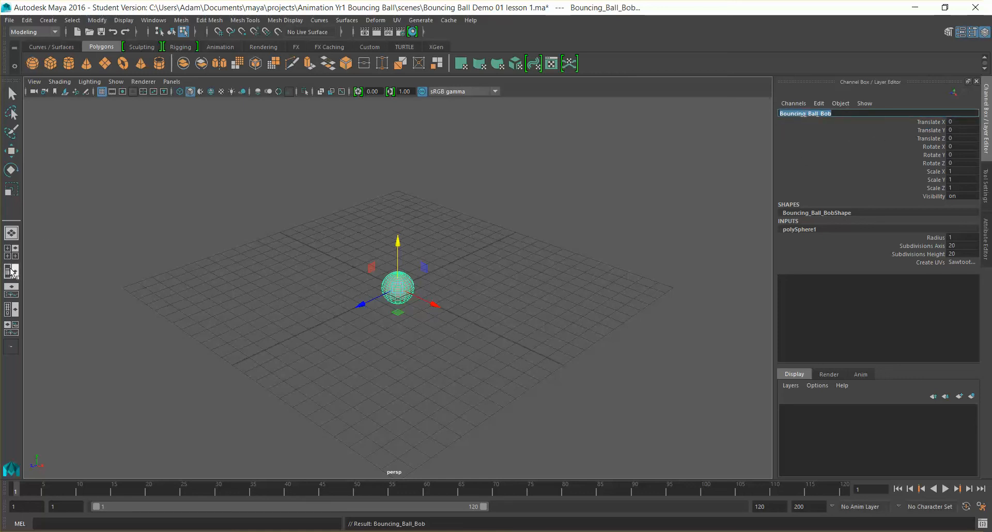
- Examine the editor groups available for the scene and its object list in the Outliner, and close the Outliner
click(153, 20)
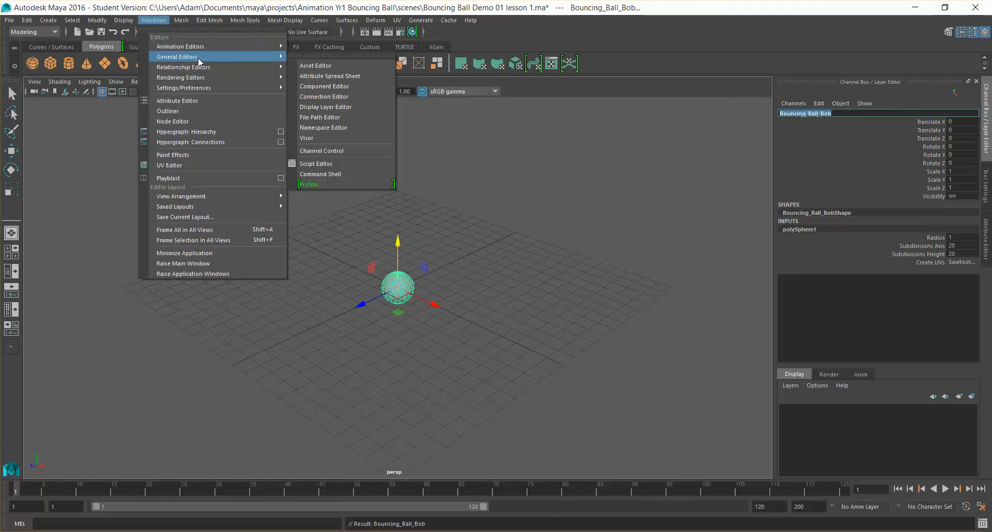
mouse_move(201, 48)
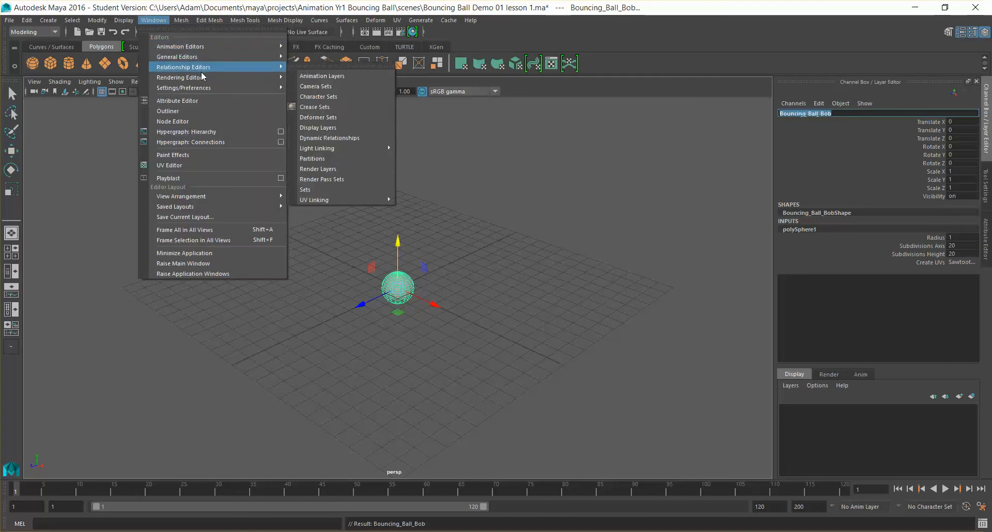
mouse_move(202, 81)
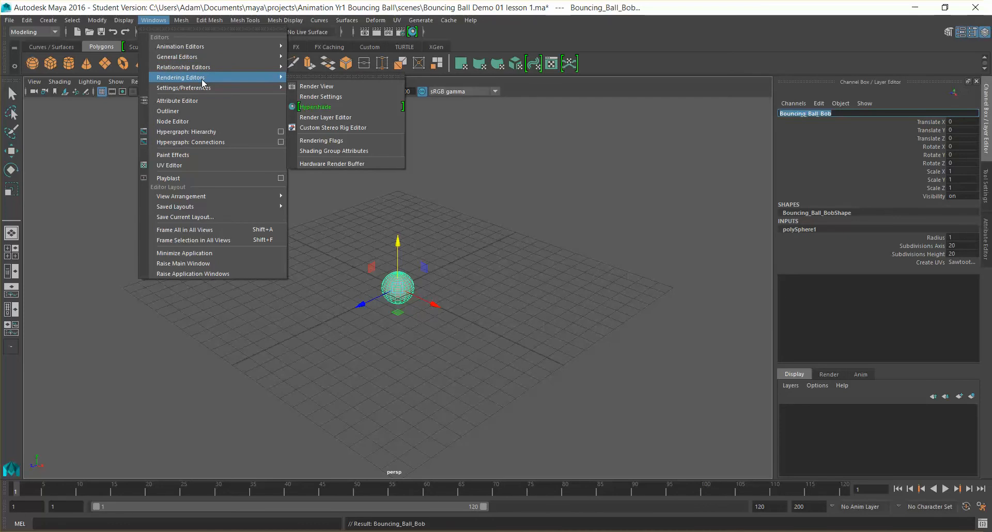
click(200, 111)
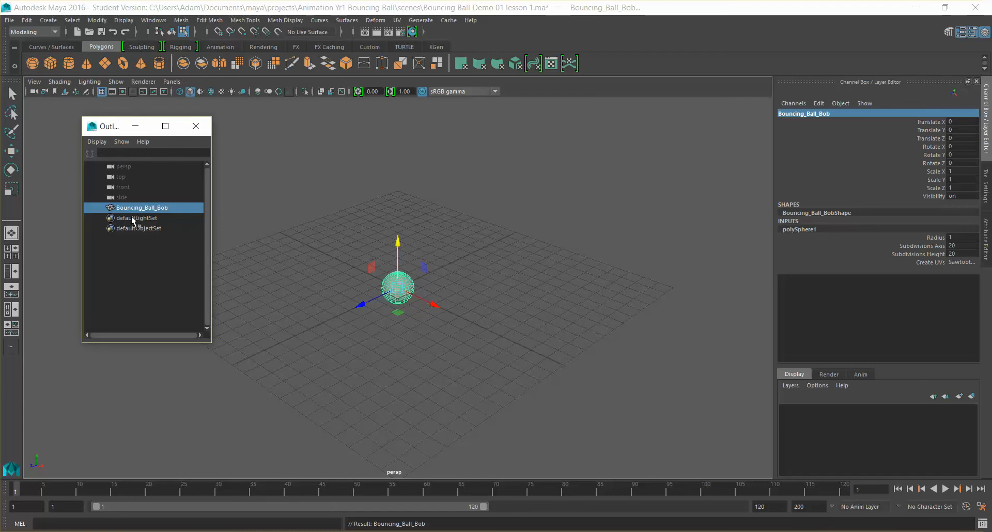
click(199, 129)
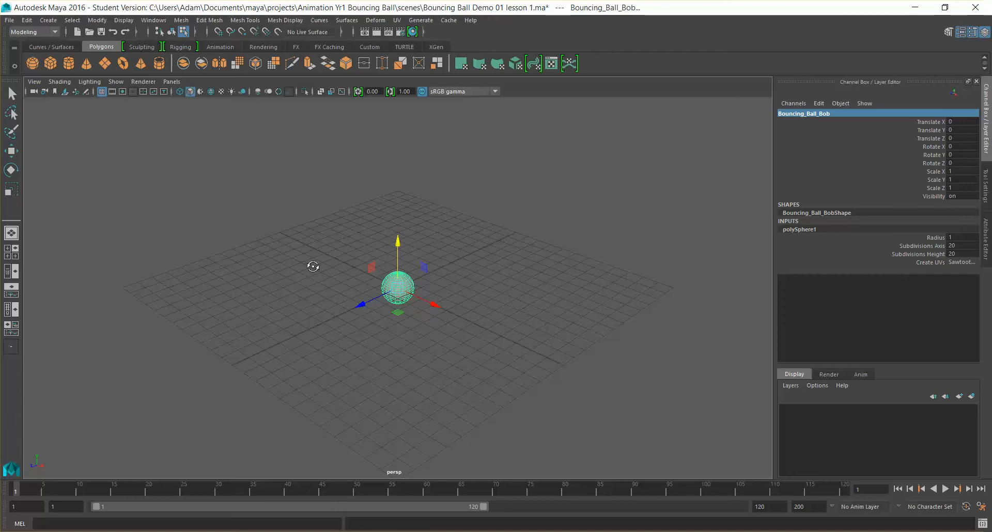
- Frame the ball in the perspective view and examine it from closer and farther zoom distances
mouse_move(312, 266)
alt+mouse_down()
mouse_move(375, 272)
mouse_move(325, 280)
mouse_move(274, 267)
mouse_move(377, 266)
mouse_move(312, 266)
alt+mouse_up()
key(f)
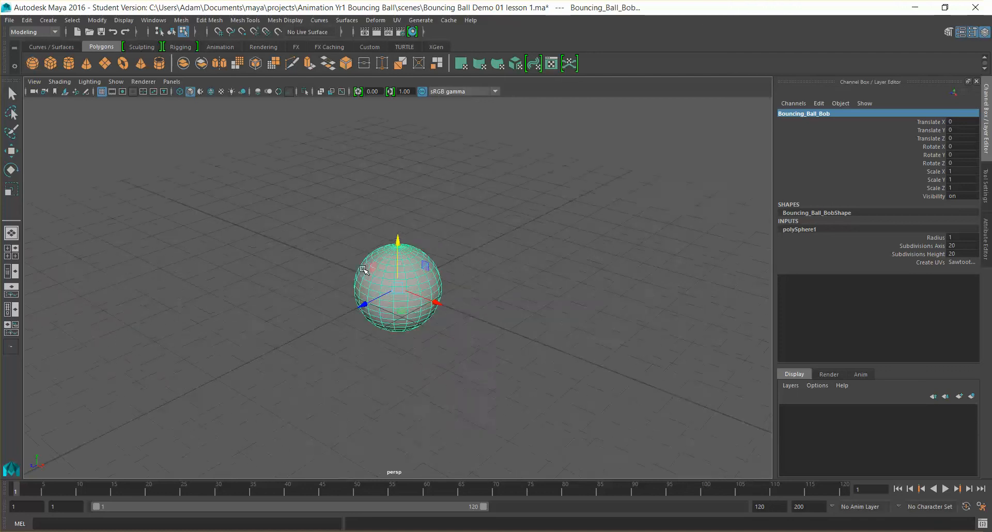
scroll(363, 268, down, 10)
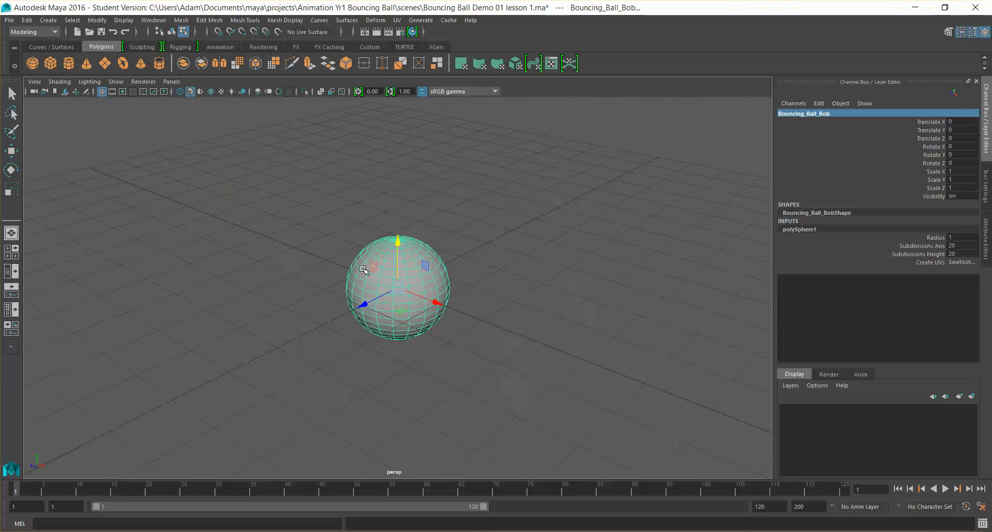
scroll(364, 269, up, 12)
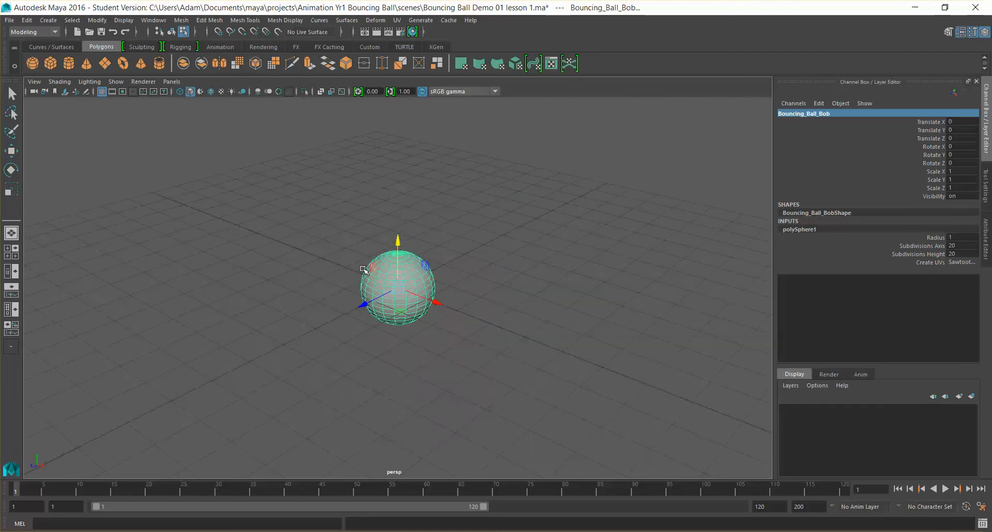
scroll(363, 269, down, 3)
scroll(363, 268, down, 6)
scroll(363, 269, up, 5)
scroll(363, 269, up, 1)
scroll(363, 269, down, 4)
- Practise panning, orbiting and zooming around the ball in the perspective view, reframing it whenever it drifts away
alt+middle_drag(522, 203, 925, 139)
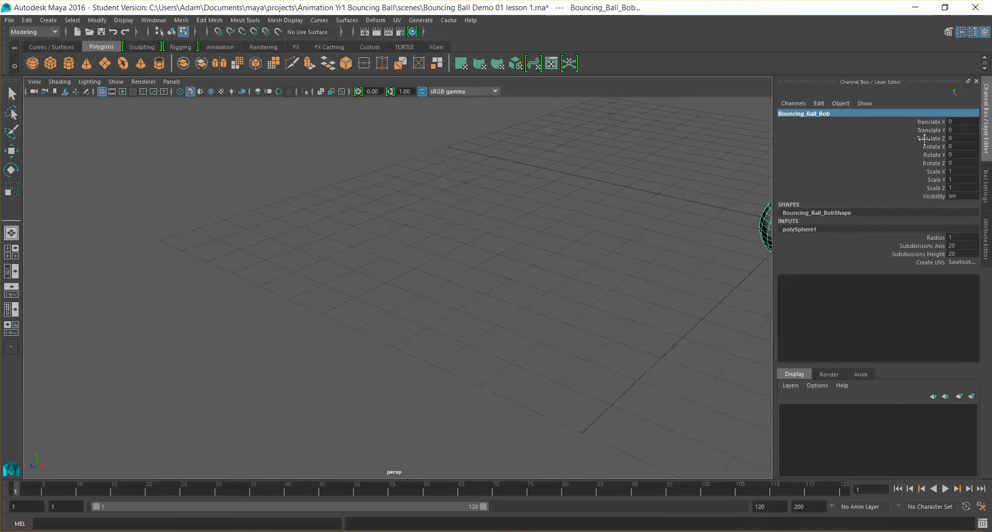
alt+drag(516, 328, 565, 315)
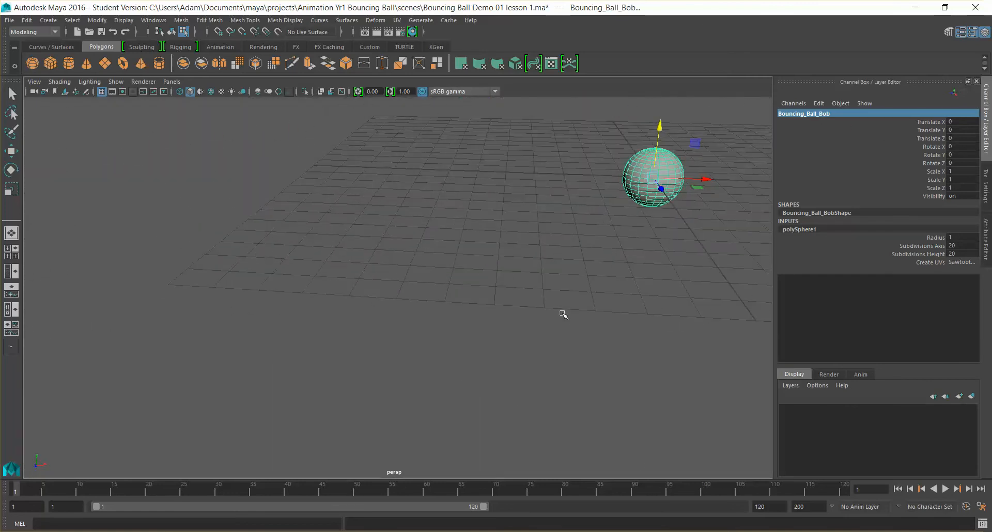
alt+drag(563, 314, 558, 308)
key(f)
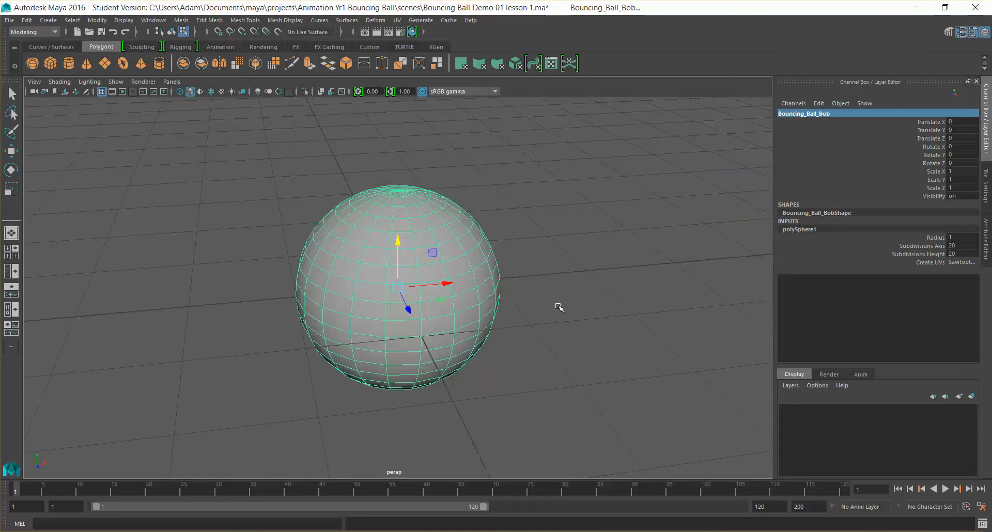
alt+right_drag(614, 320, 559, 295)
alt+drag(525, 308, 470, 305)
alt+right_drag(470, 305, 481, 286)
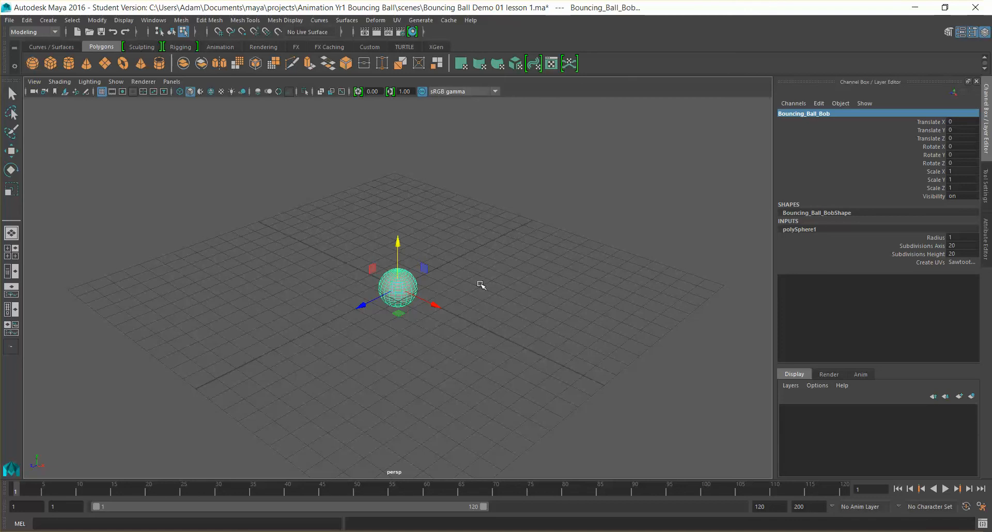
mouse_move(449, 359)
alt+mouse_down()
mouse_move(434, 347)
mouse_move(450, 357)
mouse_move(421, 351)
mouse_move(460, 356)
mouse_move(441, 348)
mouse_move(449, 352)
alt+mouse_up()
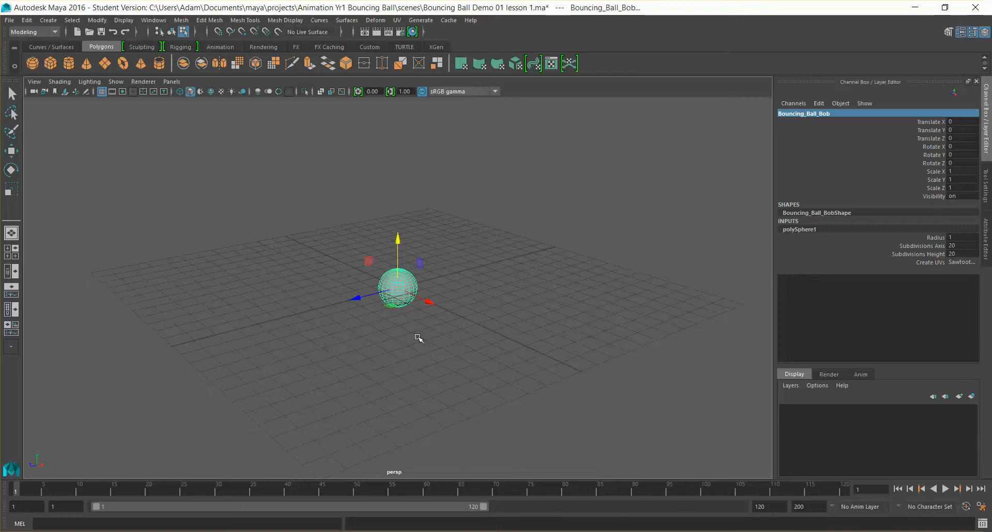
key(f)
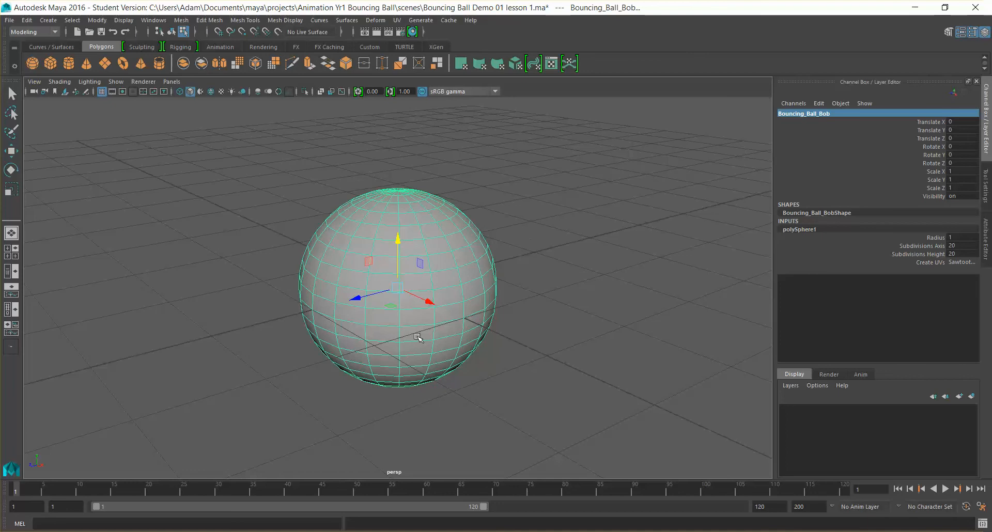
scroll(418, 338, down, 10)
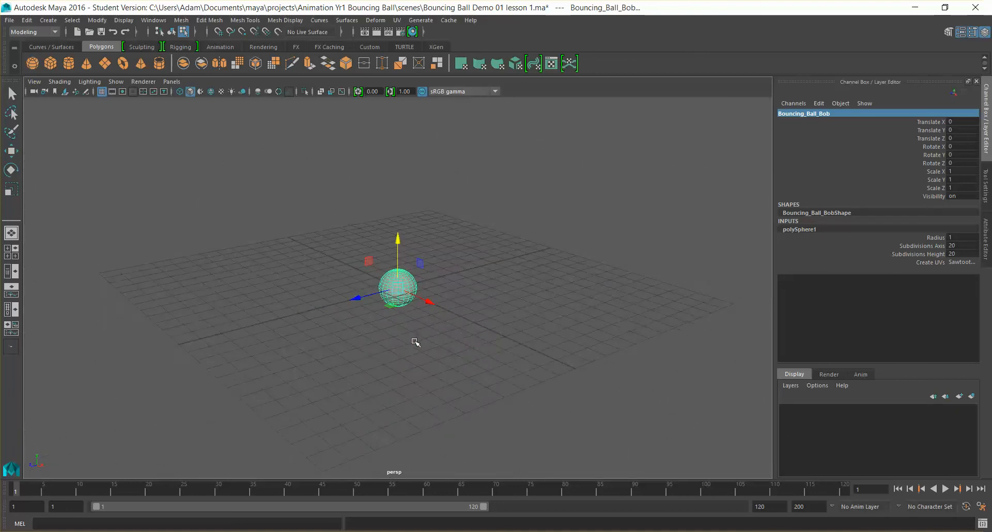
alt+drag(417, 350, 395, 361)
- Deselect the ball, switch it from vertex selection back to Object Mode, and select the whole ball with a marquee
click(418, 352)
key(r)
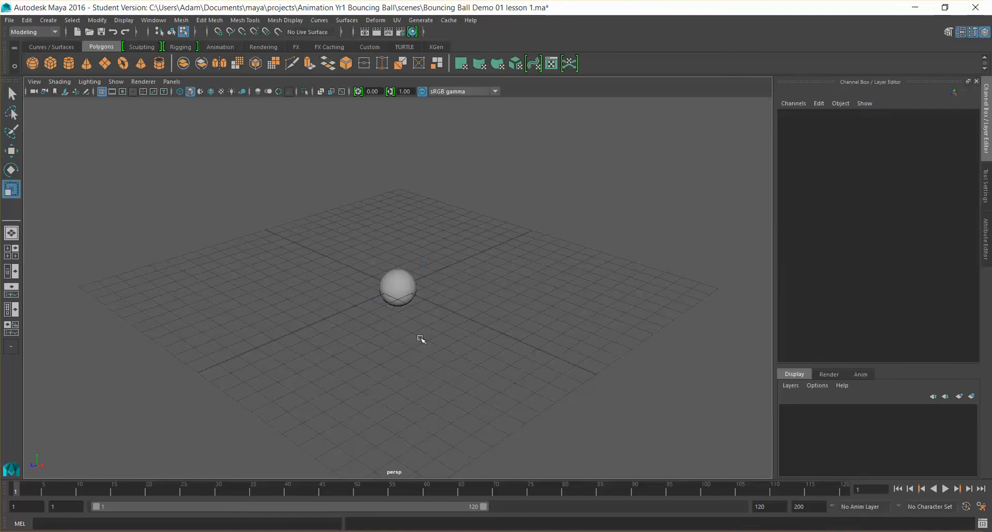
click(406, 281)
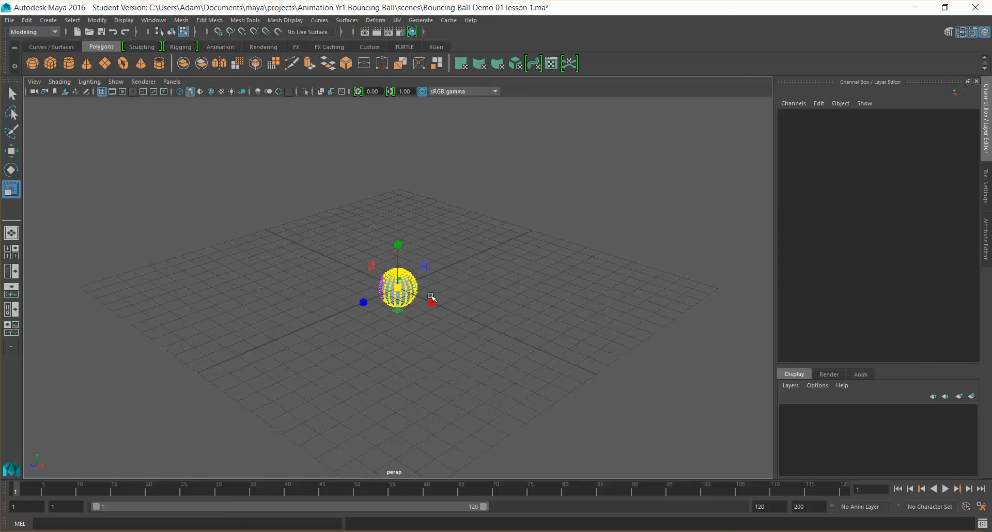
right_drag(397, 283, 418, 251)
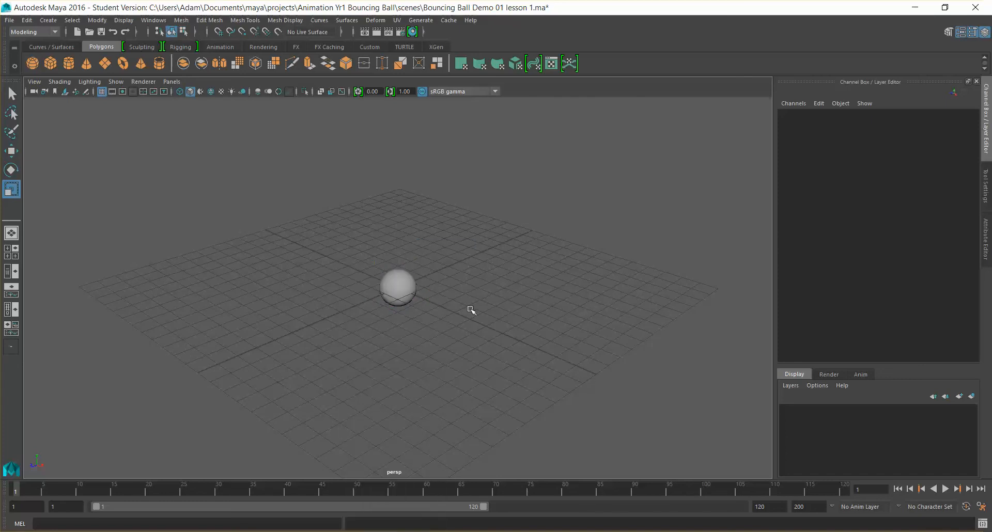
drag(450, 306, 369, 251)
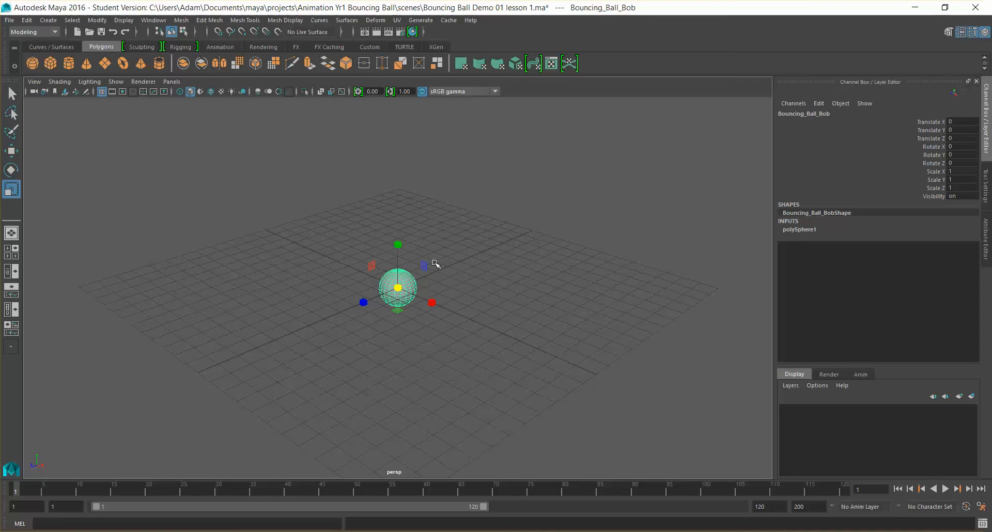
- Activate the Select tool, deselect the ball, and reselect it with a marquee around it
key(q)
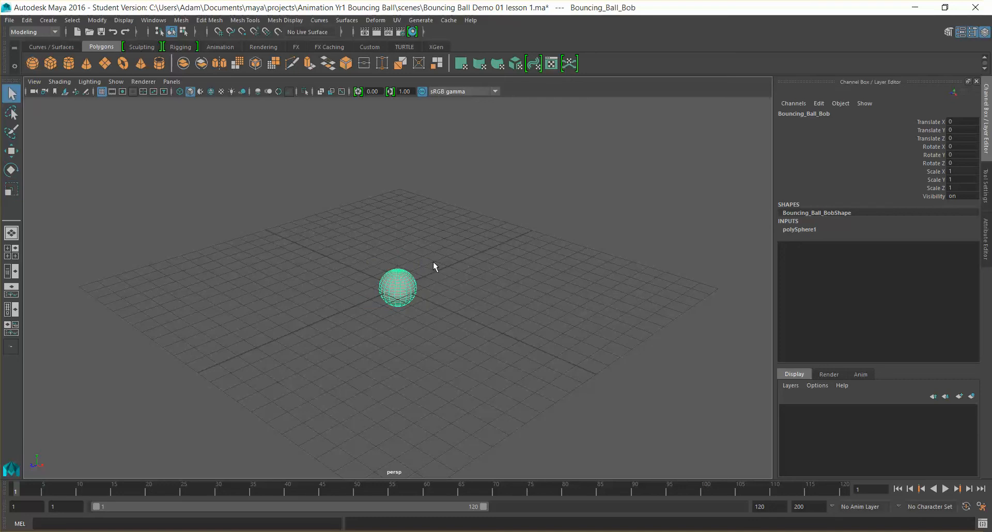
click(455, 220)
drag(312, 231, 445, 338)
- Move the ball about 2.265 units along X with the Move tool, and undo the move
key(w)
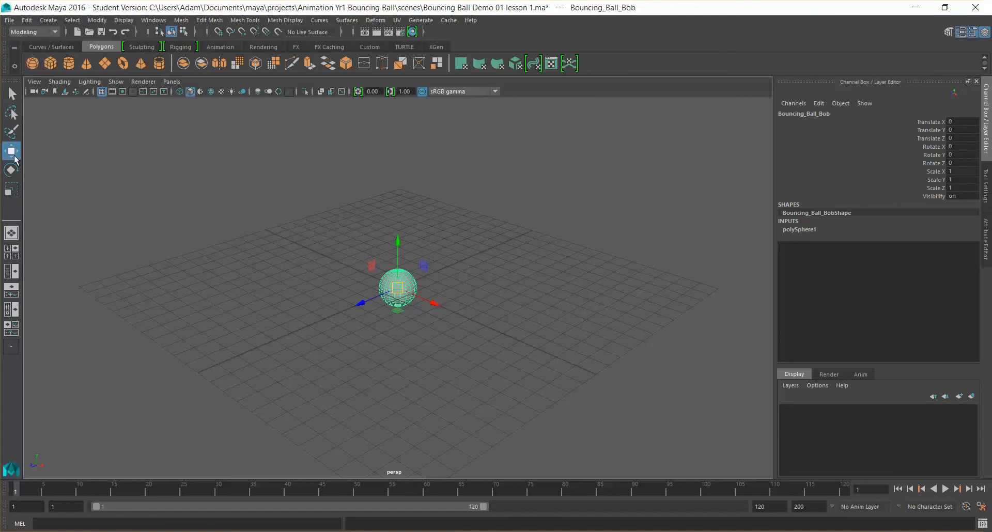
drag(436, 305, 468, 323)
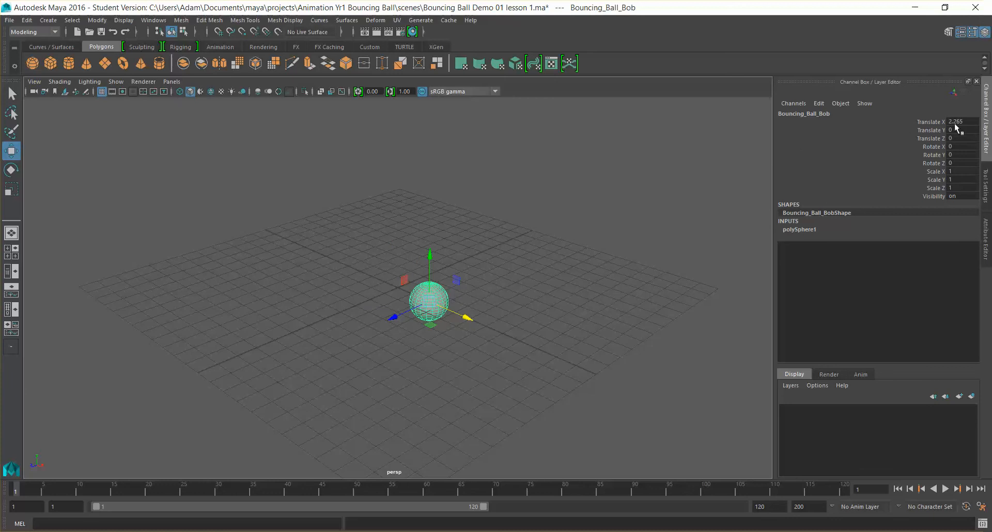
key(ctrl+z)
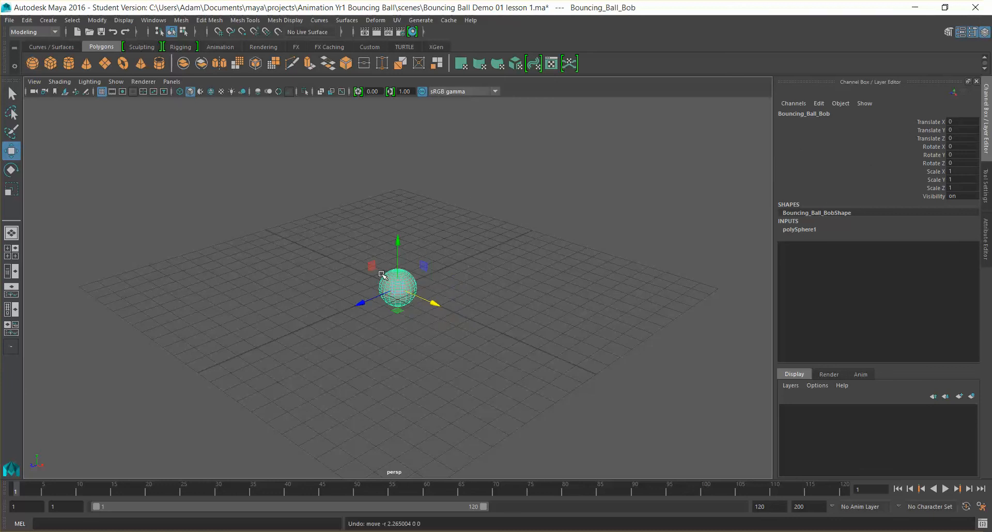
- Rotate the ball freely around several axes with the Rotate tool, and undo the rotation
key(e)
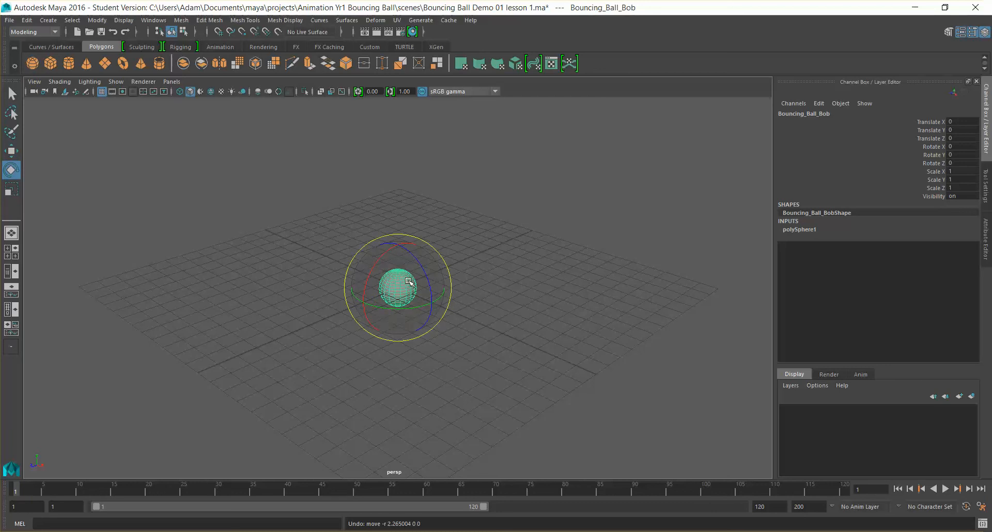
drag(412, 291, 428, 274)
key(ctrl+z)
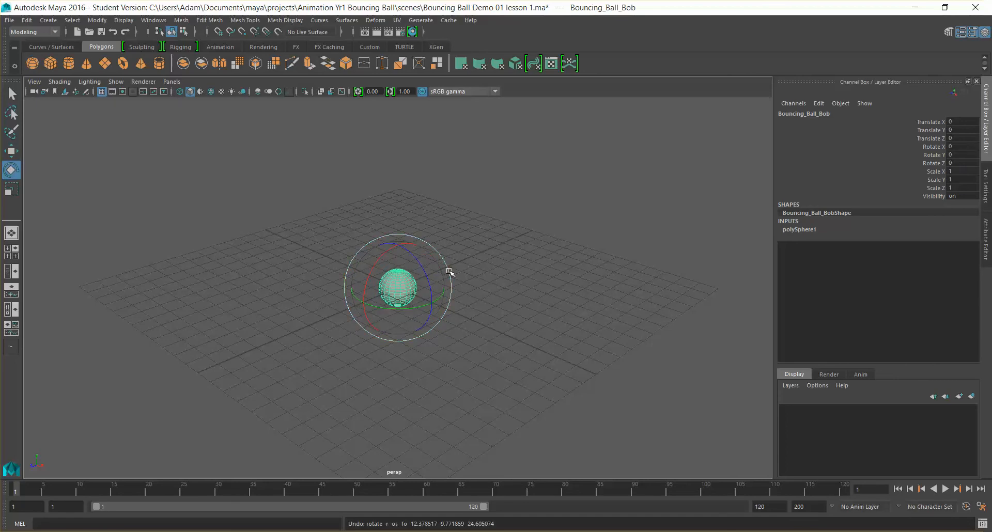
- Scale the ball uniformly to about 1.824 with the Scale tool, and reset Scale X, Y and Z together to 1
key(r)
drag(398, 288, 419, 276)
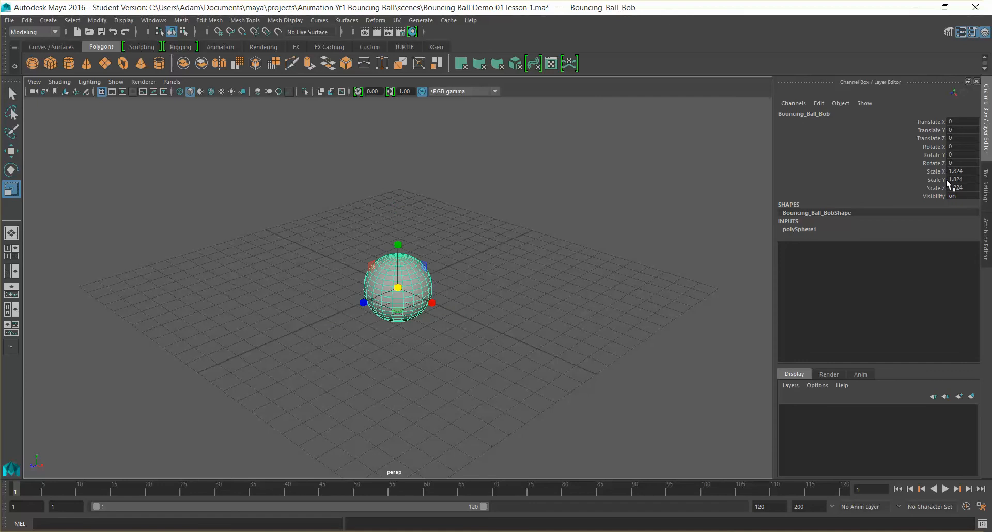
drag(928, 172, 926, 189)
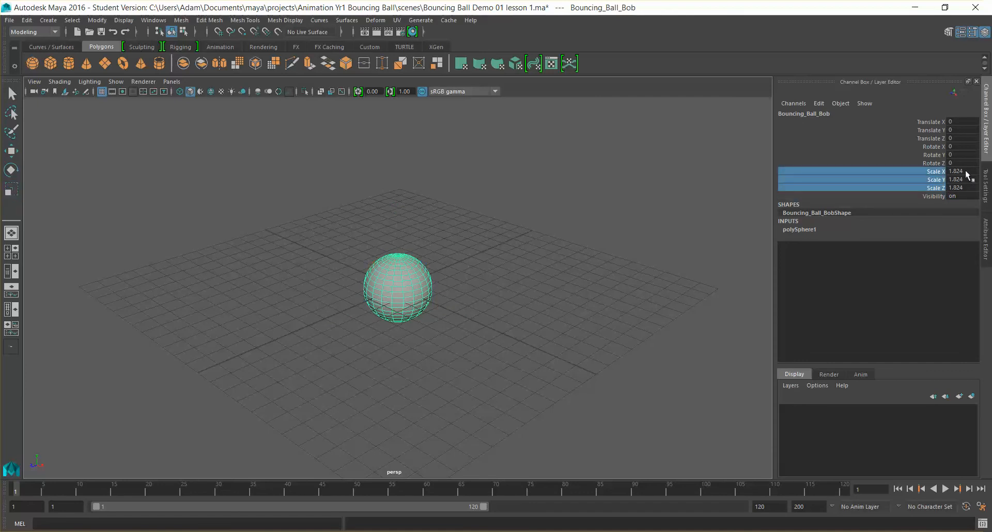
drag(966, 171, 965, 187)
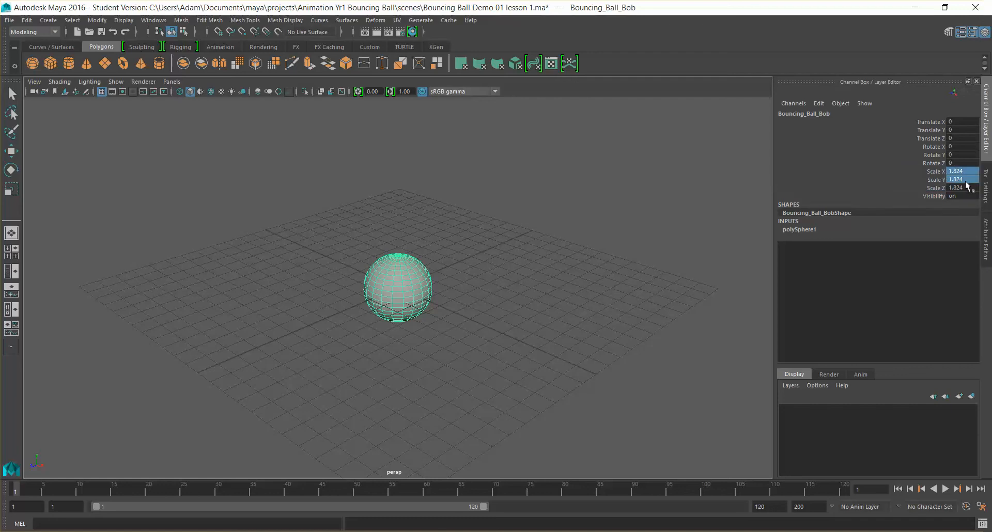
text(1)
key(Return)
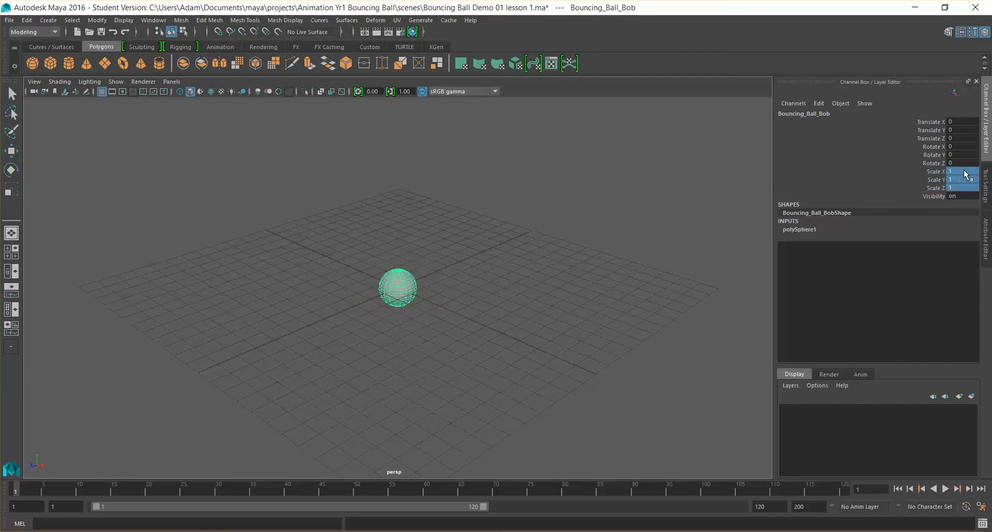
- Increase the ball's polySphere1 radius to about 3.4 in its inputs, and undo the radius change
click(813, 230)
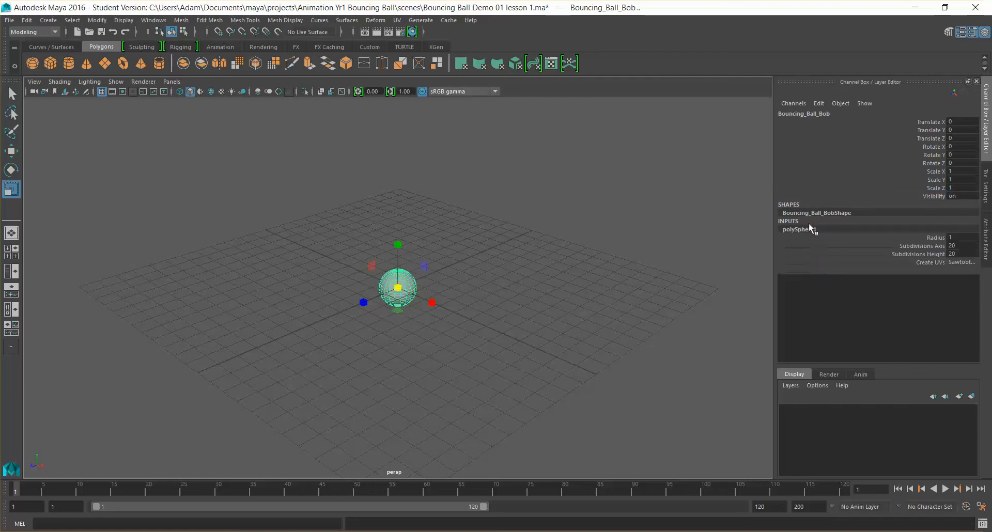
click(936, 238)
mouse_move(521, 216)
middle_down()
mouse_move(548, 223)
mouse_move(536, 223)
middle_up()
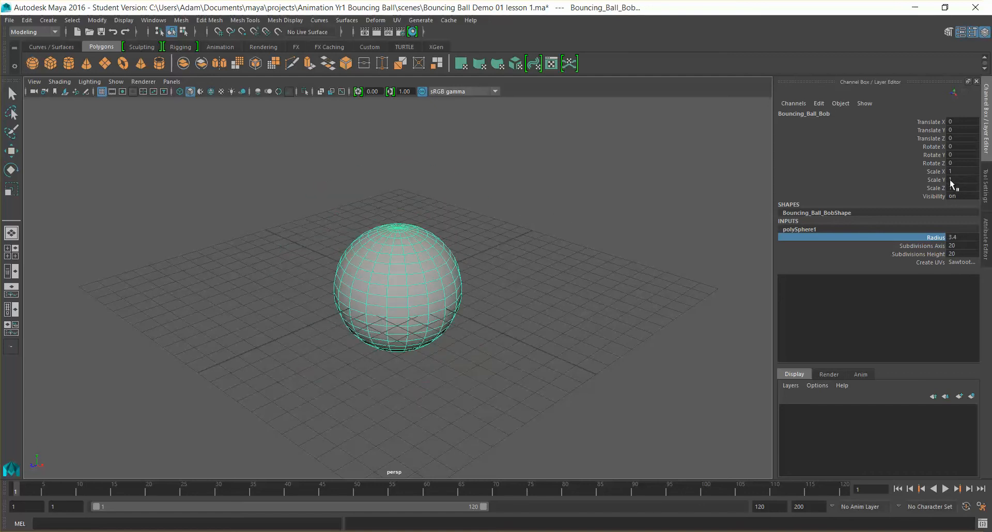
key(ctrl+z)
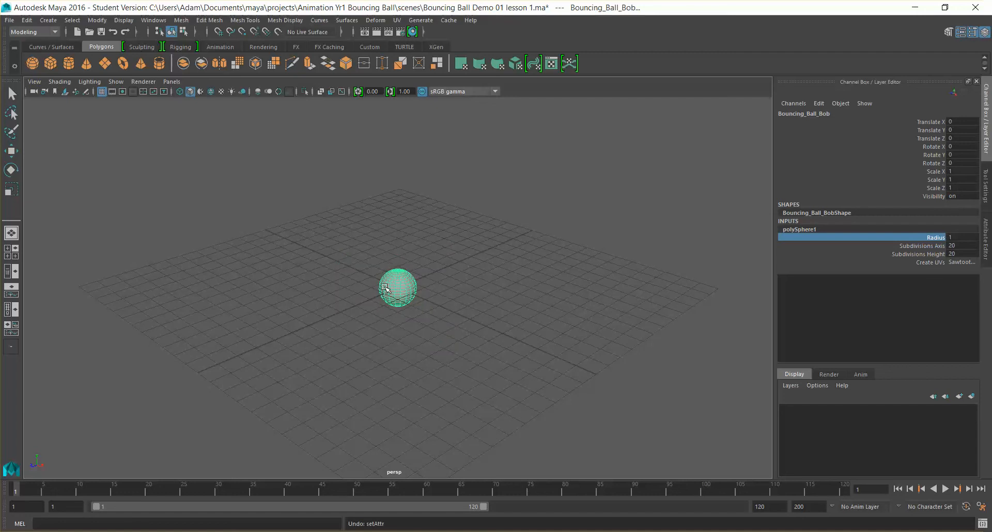
- Deselect the ball, switch the menu set to Animation to view its menus, and return to the Modeling menu set
key(r)
click(400, 259)
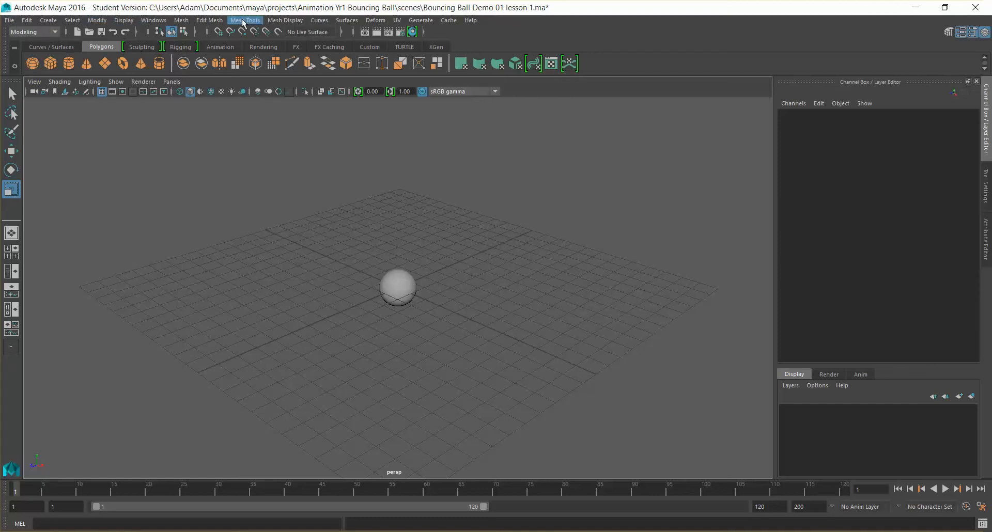
click(31, 32)
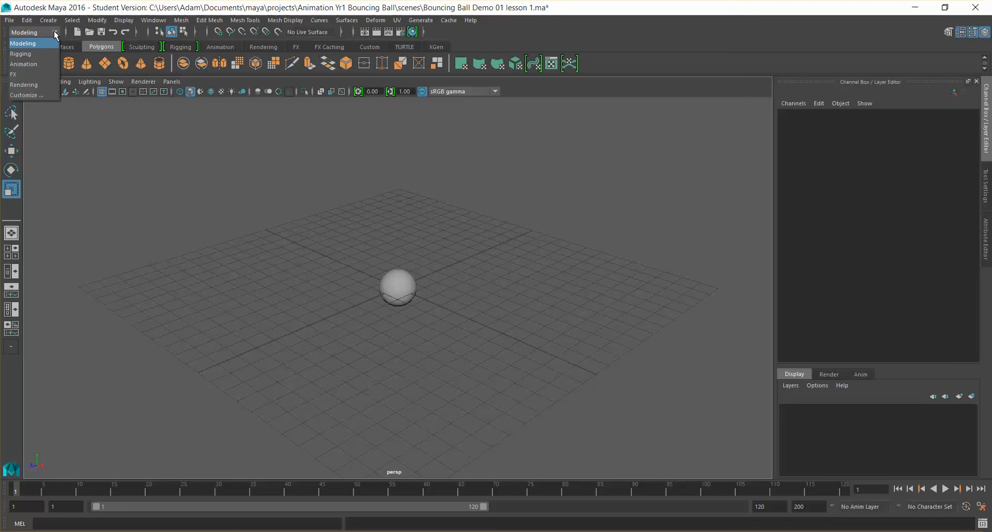
click(55, 32)
click(55, 32)
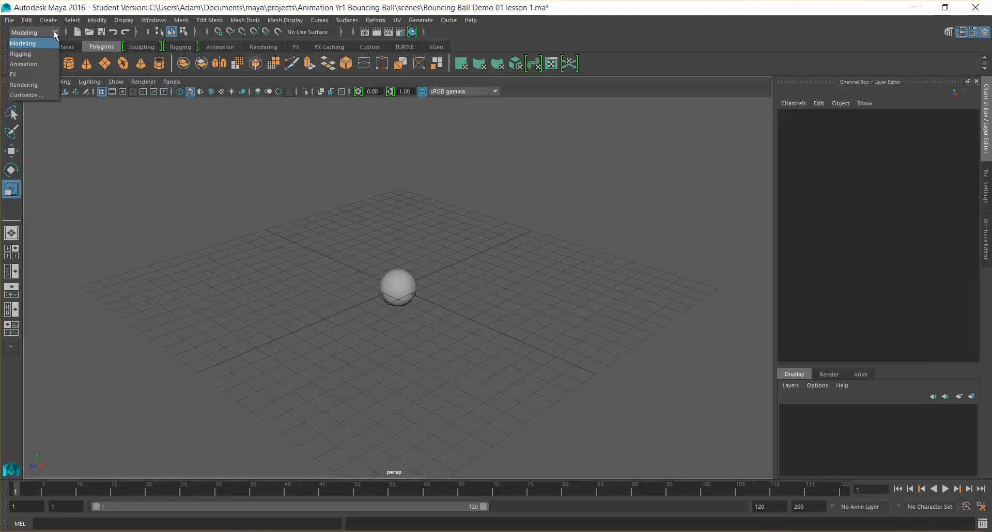
click(42, 63)
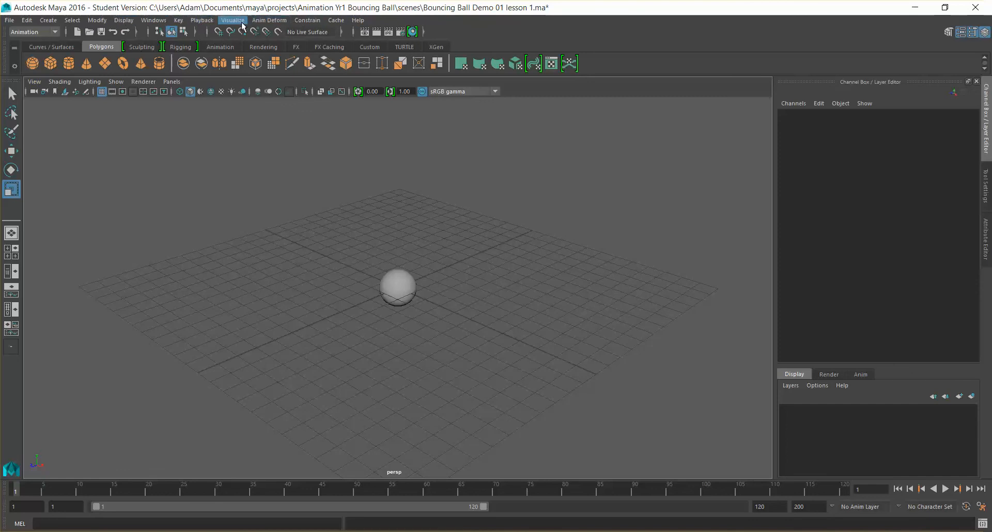
click(201, 23)
click(201, 22)
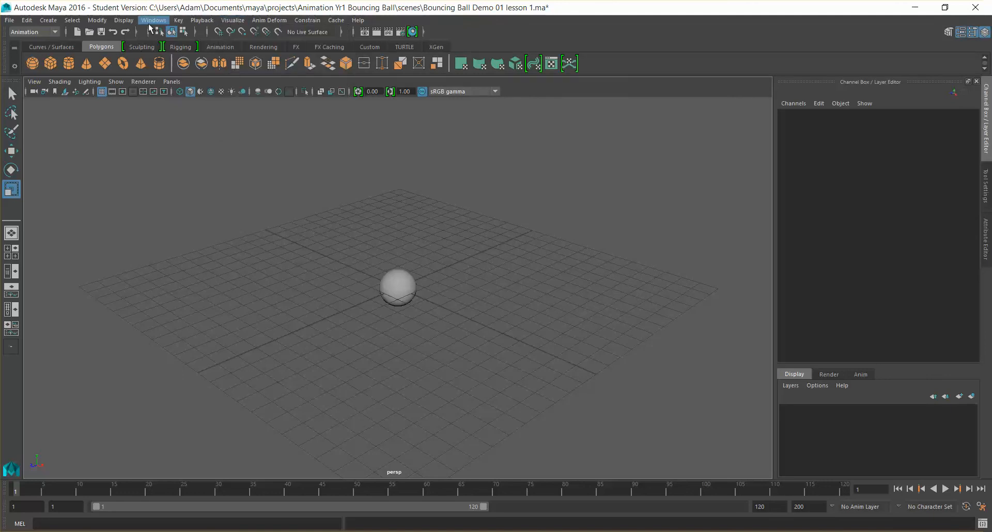
click(54, 32)
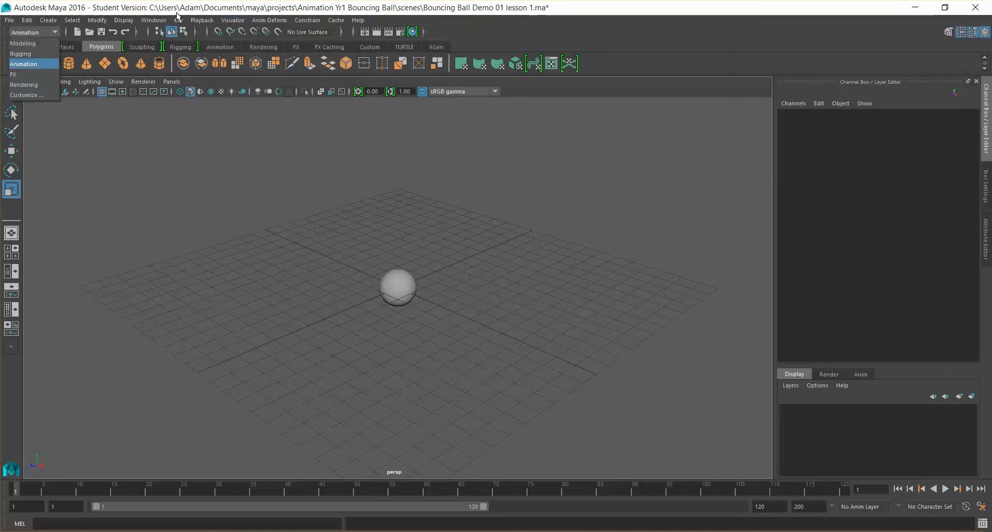
click(36, 42)
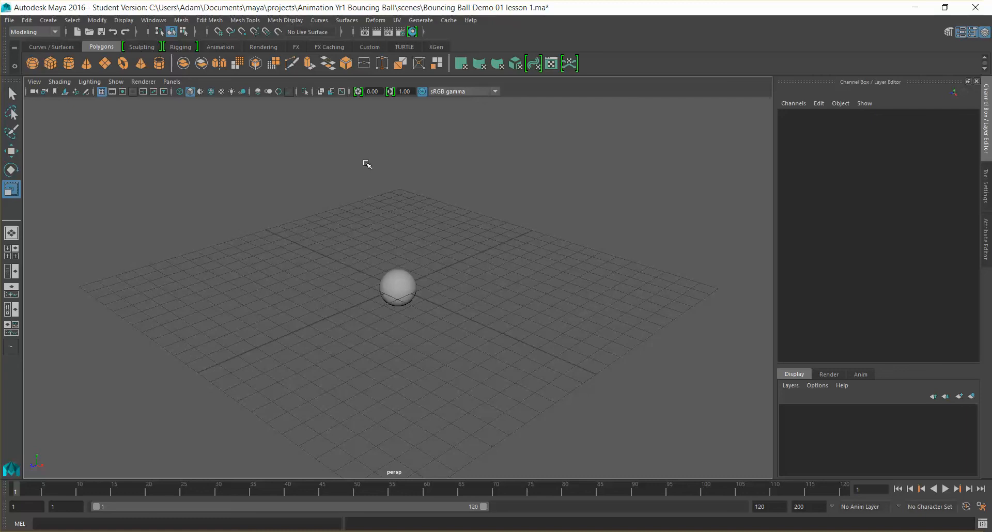
- Switch the viewport from the persp camera to the orthographic side view and select the ball
click(172, 82)
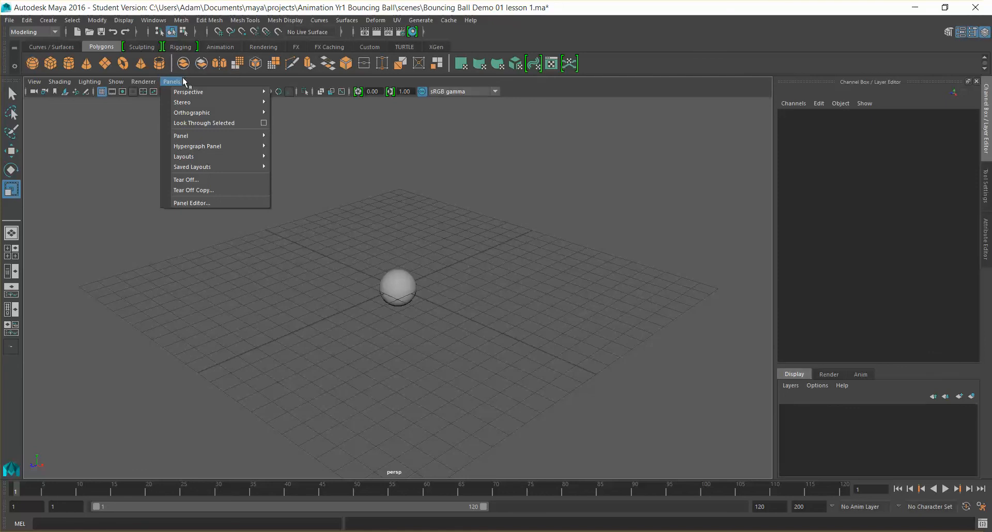
mouse_move(194, 95)
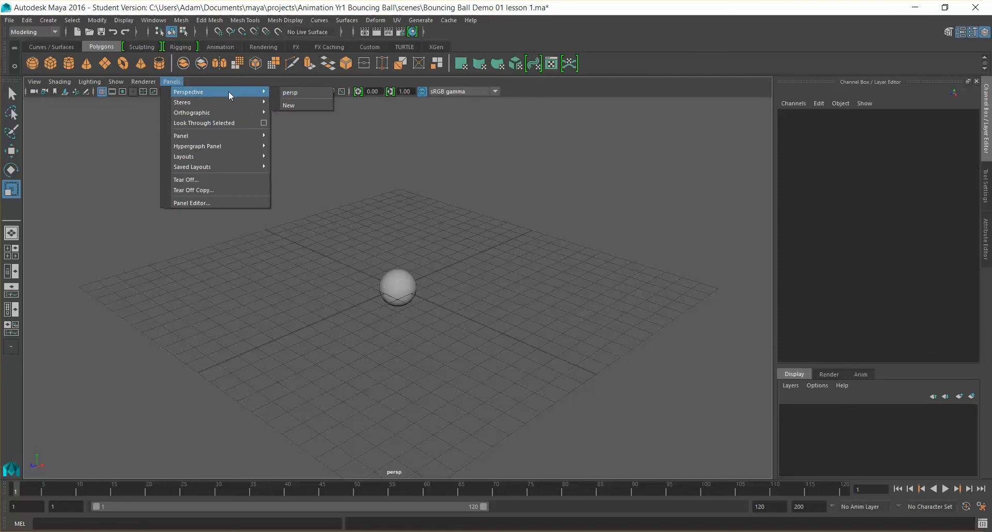
click(302, 93)
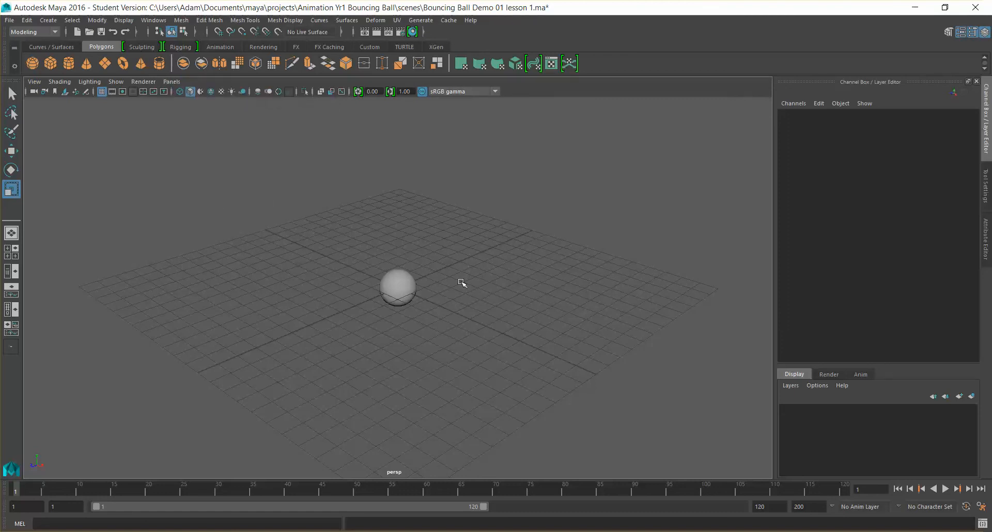
click(179, 81)
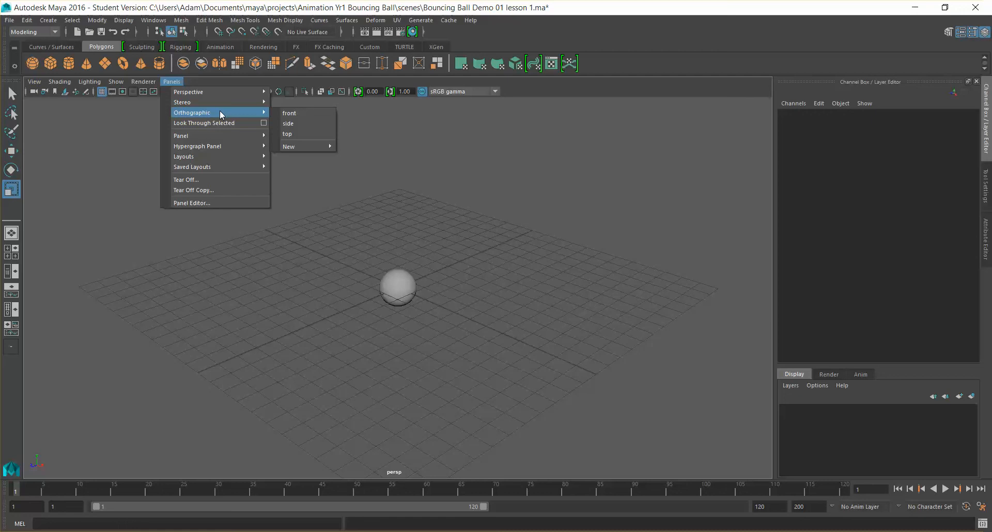
click(304, 124)
click(407, 280)
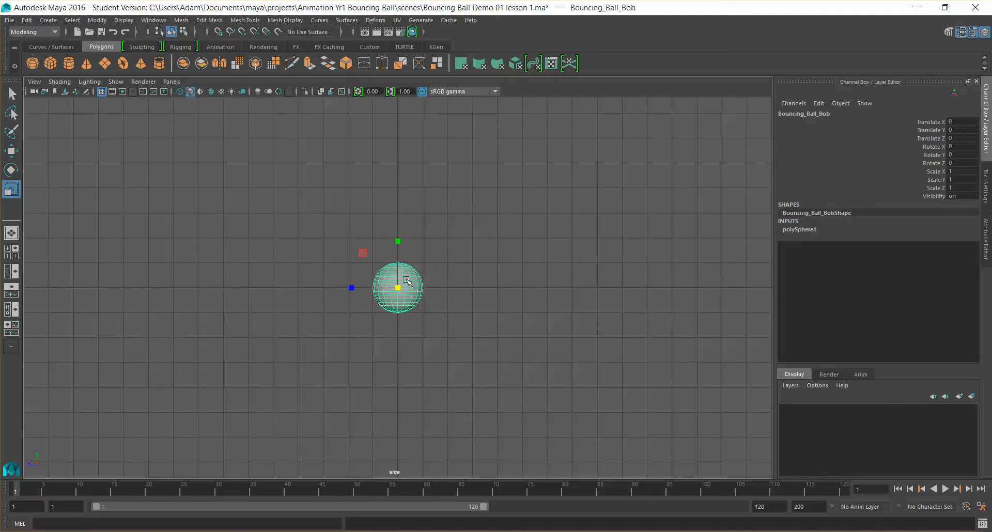
- Switch the viewport to the orthographic front view and select the ball with the Move tool
click(173, 82)
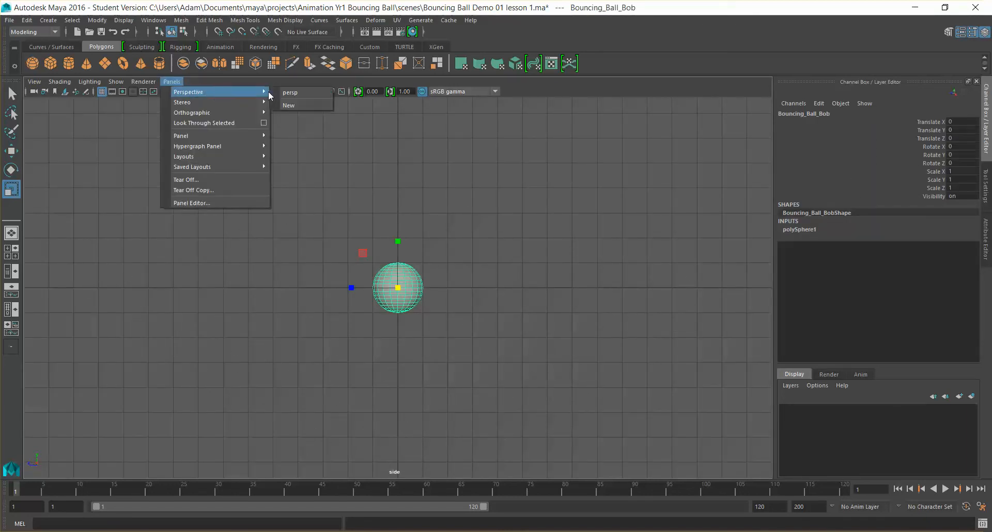
mouse_move(264, 117)
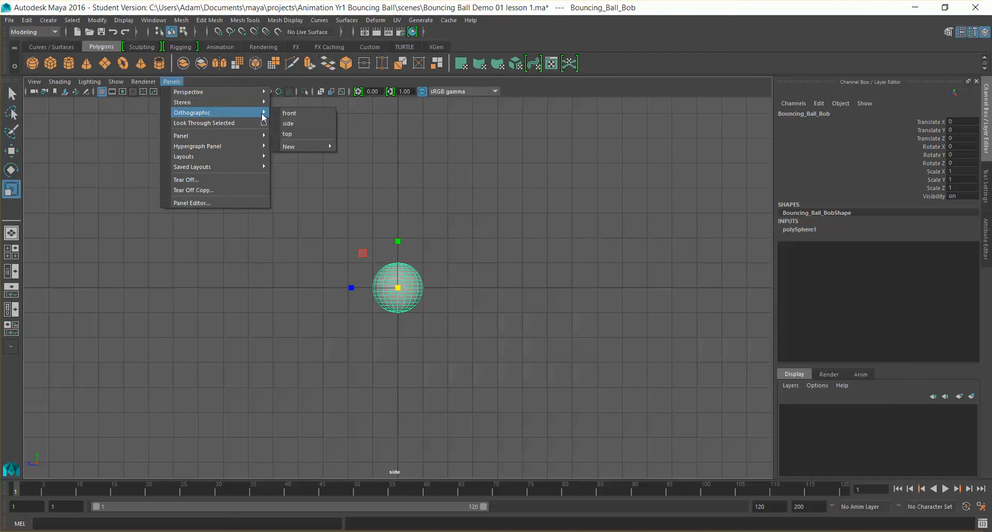
click(297, 115)
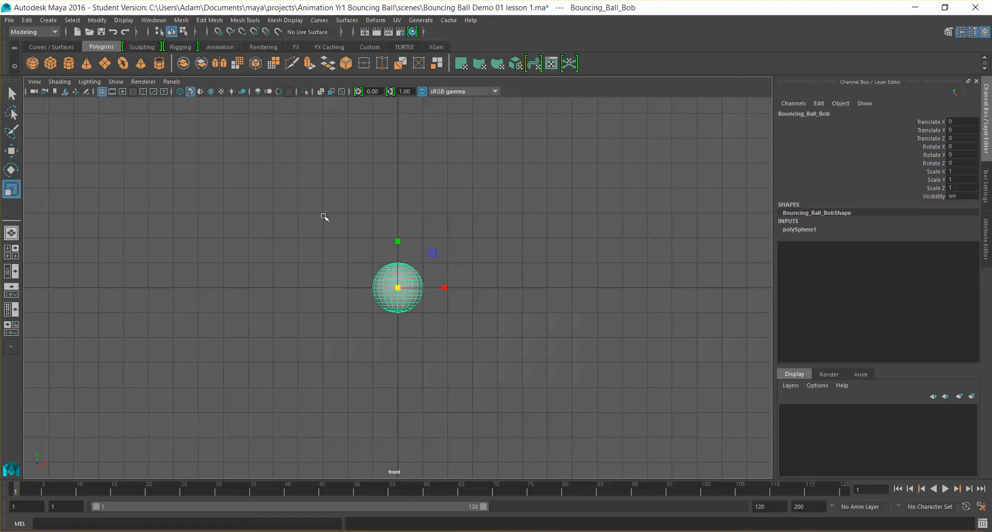
key(w)
click(506, 310)
click(401, 293)
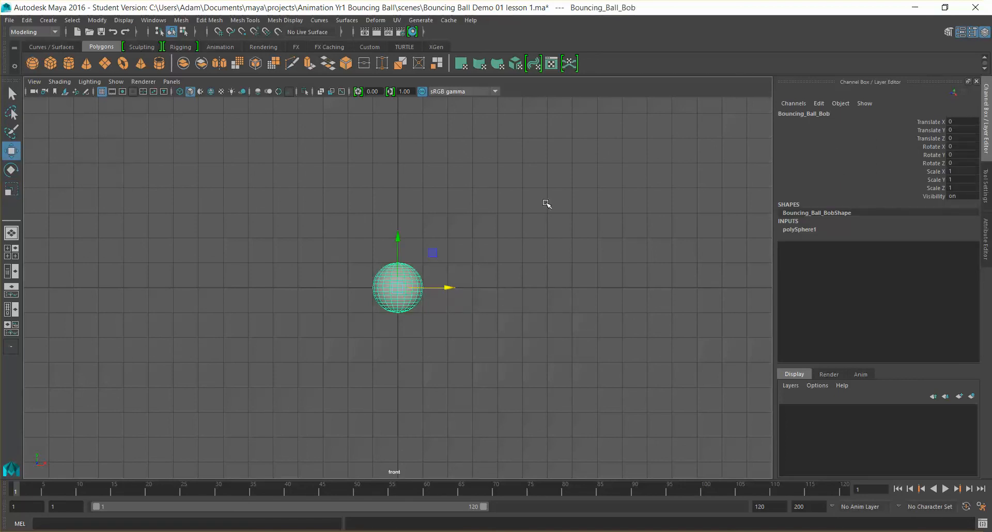
click(476, 222)
click(393, 276)
- Highlight the ball's Translate Z channel and enlarge the transform manipulator in the front view
click(916, 135)
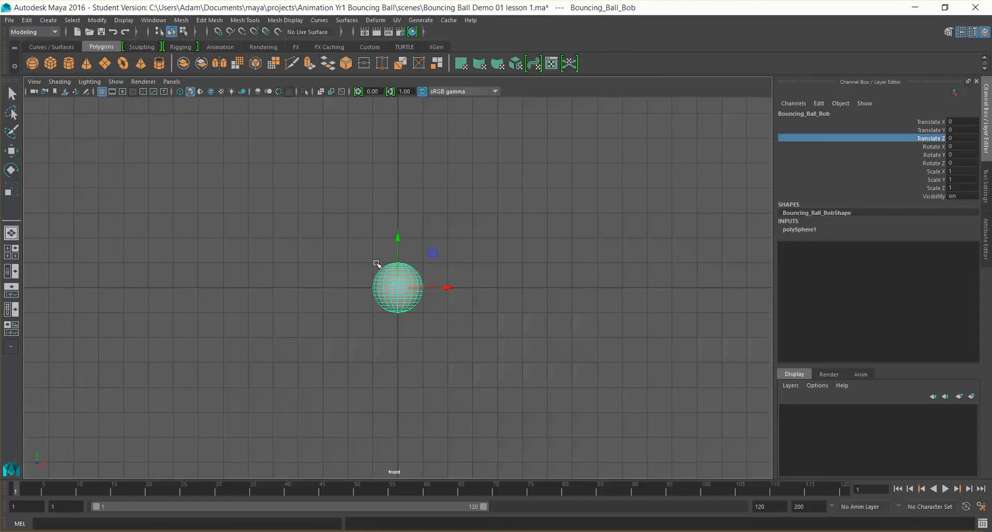
scroll(468, 216, up, 2)
scroll(469, 214, down, 1)
key(plus)
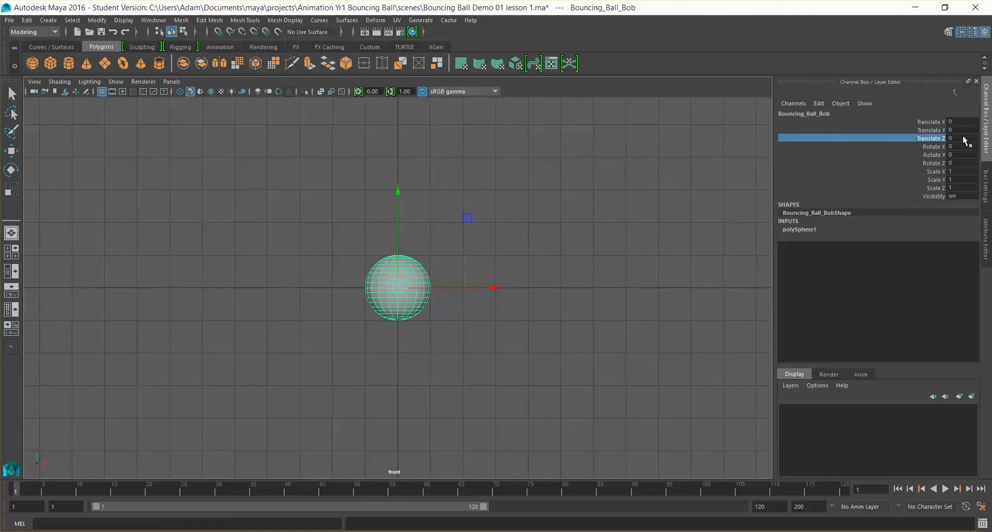
- Highlight the ball's Translate, Rotate and Scale channels for X, Y and Z in turn to compare their manipulator axes
click(935, 122)
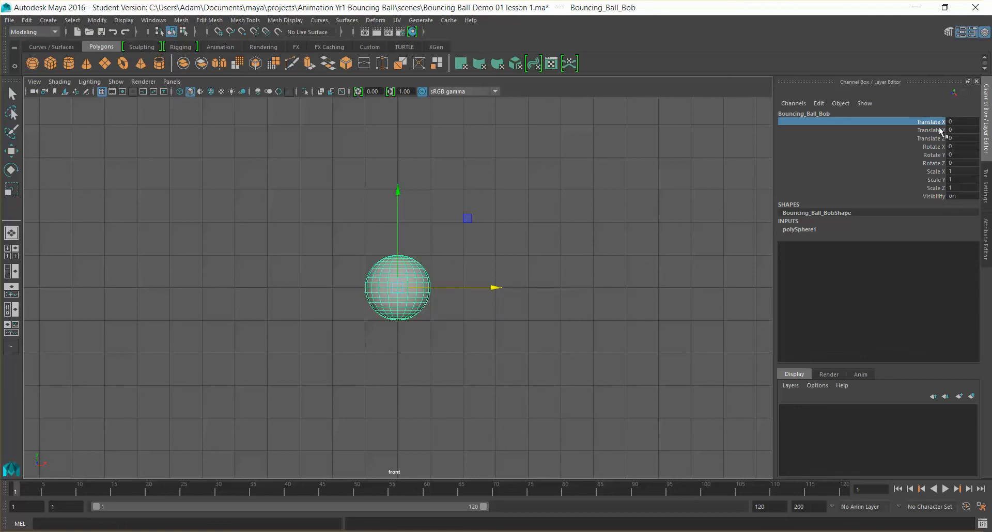
click(945, 130)
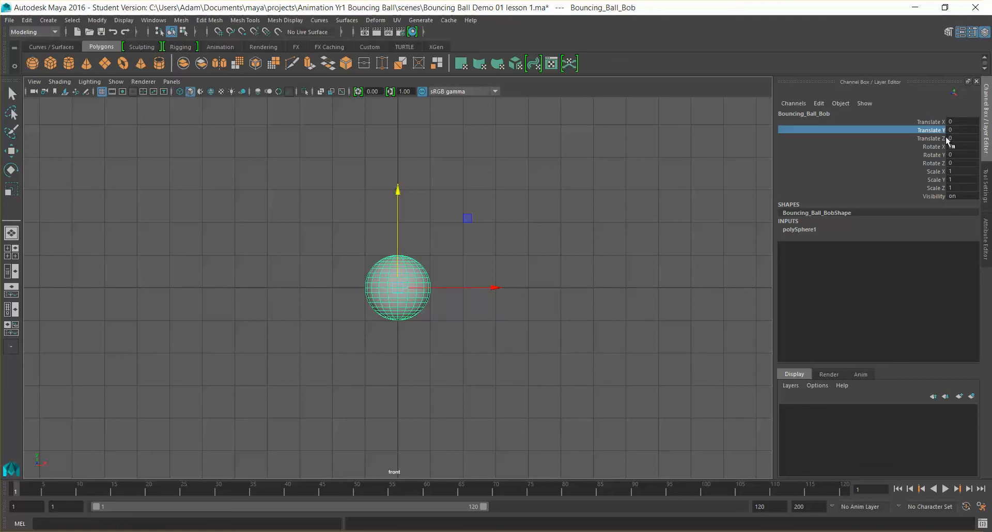
click(944, 139)
click(941, 147)
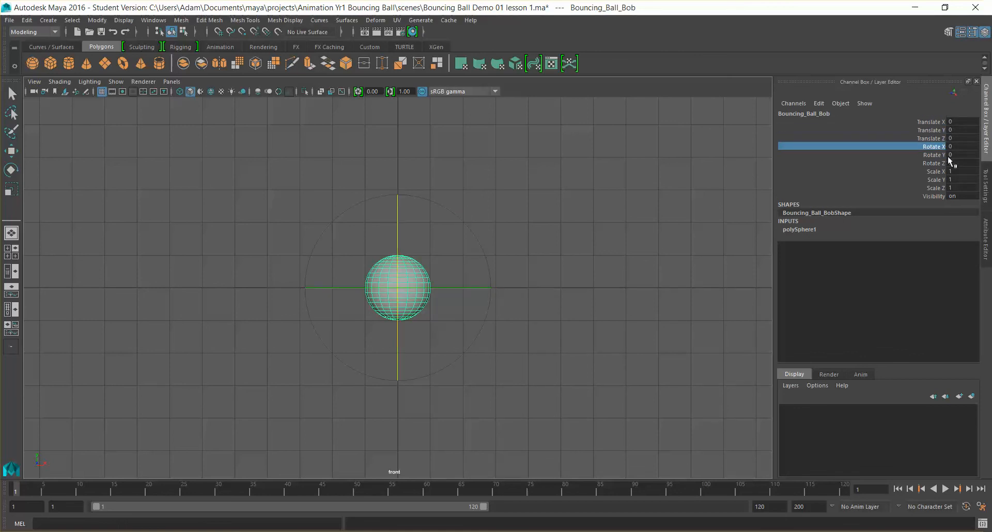
click(943, 155)
click(944, 163)
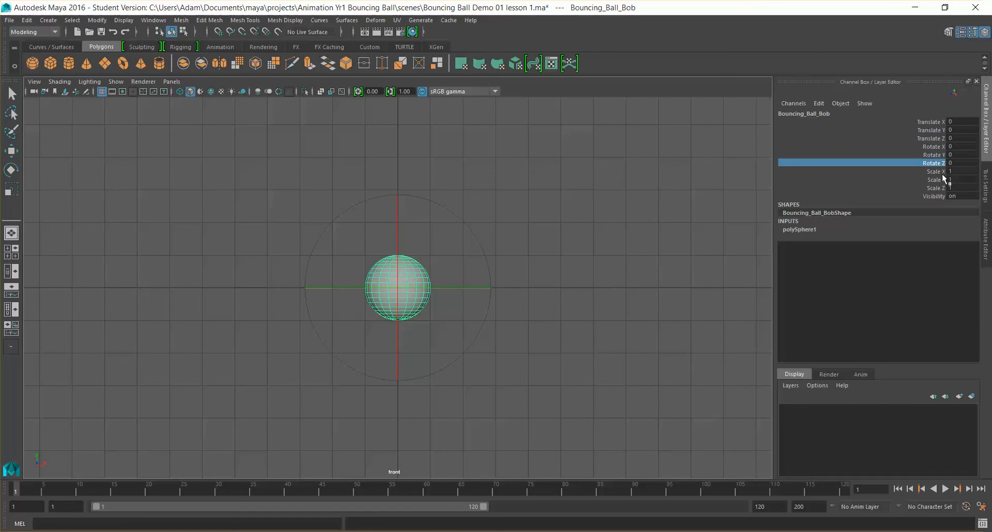
click(942, 171)
click(941, 181)
click(945, 188)
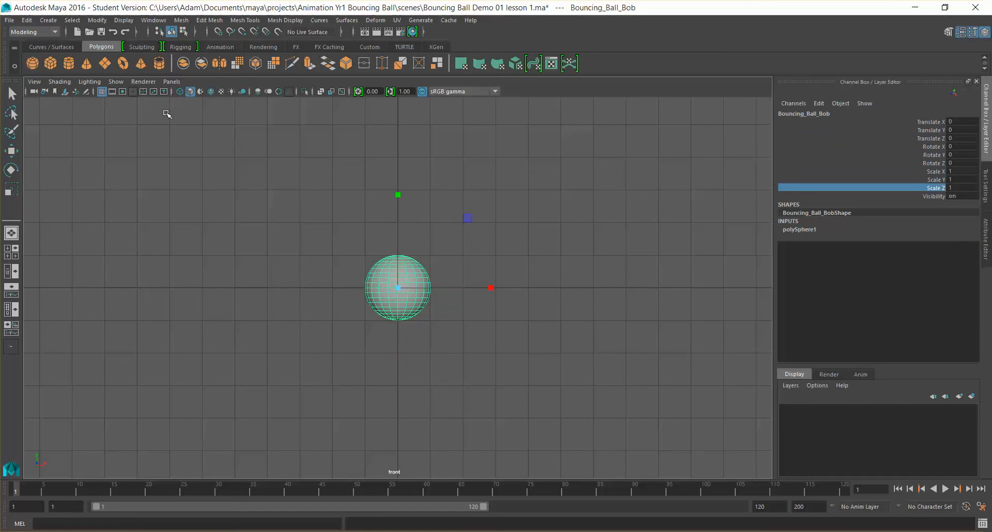
- Return the viewport to the persp camera and reselect the ball with the Move tool
click(172, 83)
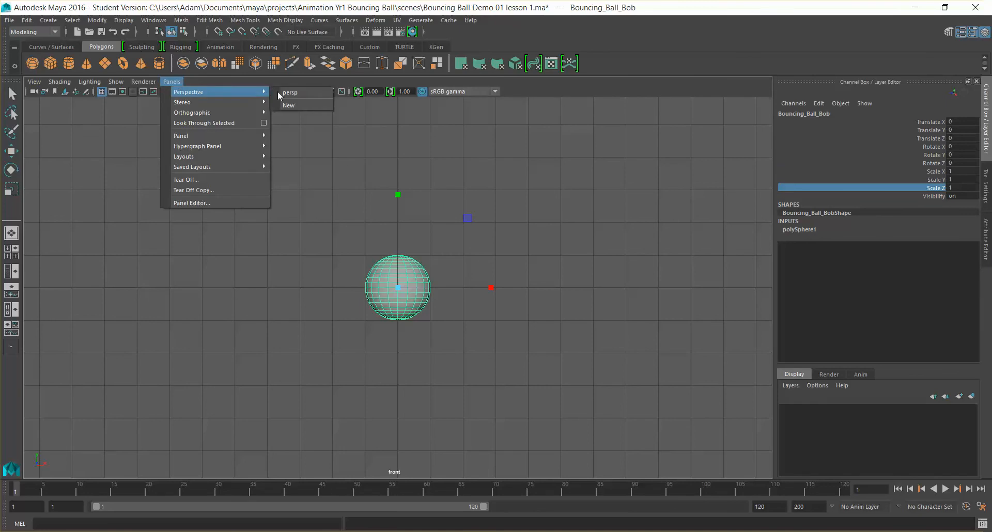
click(299, 92)
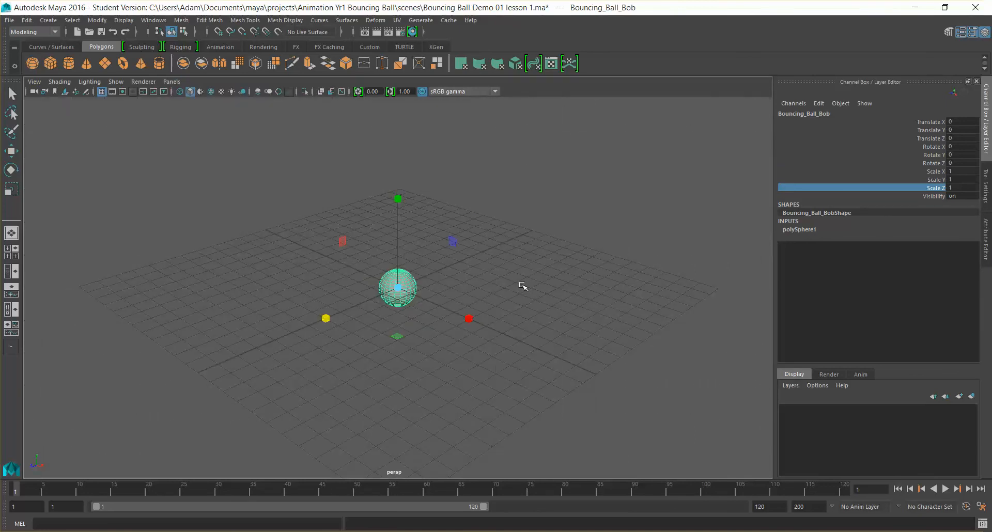
key(w)
click(536, 288)
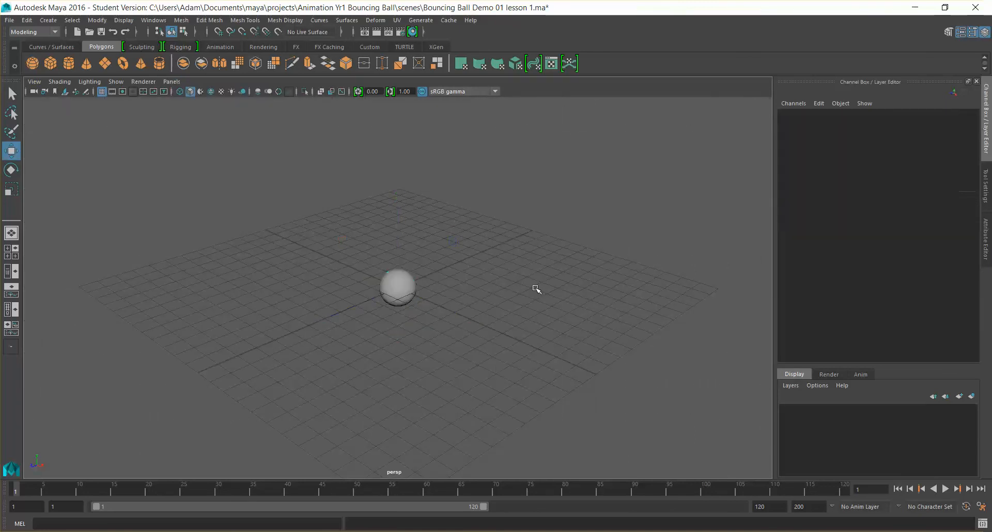
click(391, 283)
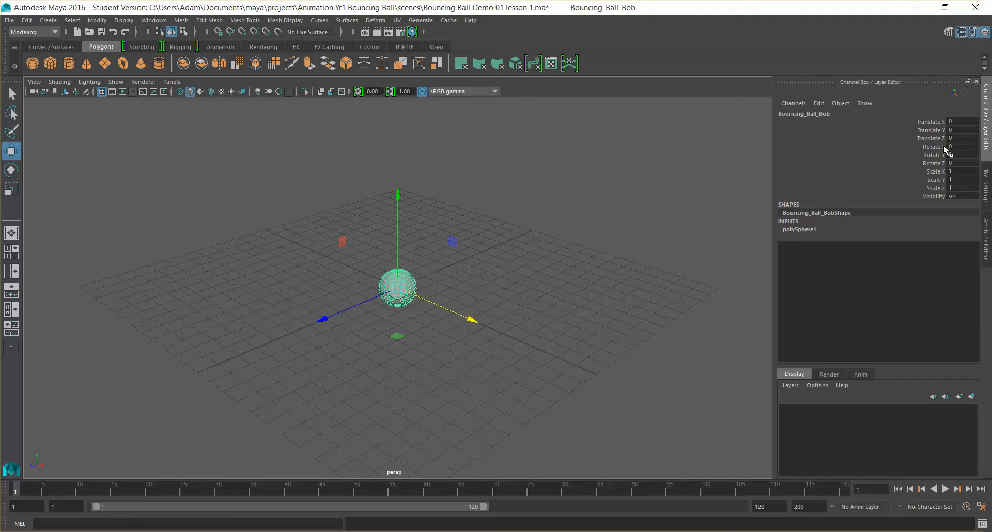
- Highlight the Translate X, Y and Z channels in turn to match each one to its move axis on the ball
click(941, 122)
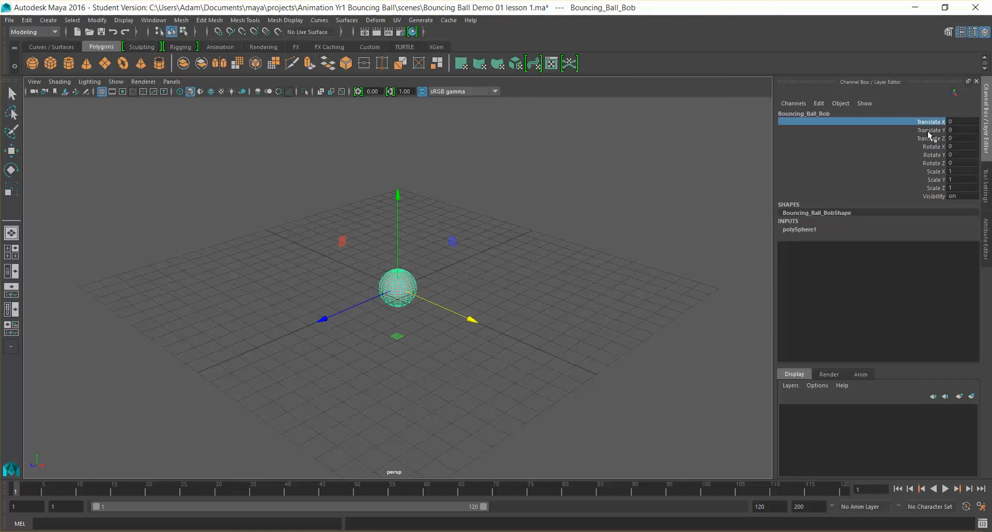
click(930, 130)
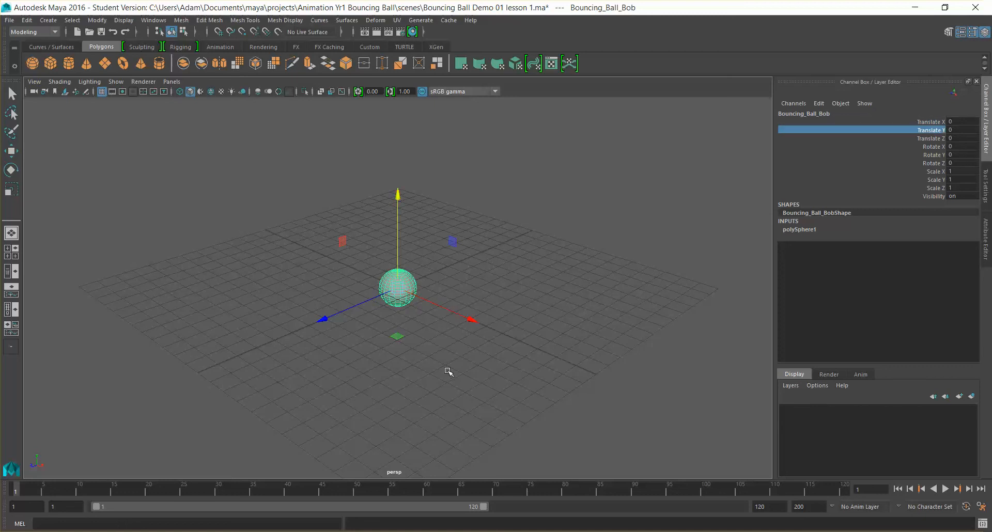
click(470, 320)
click(942, 133)
click(933, 138)
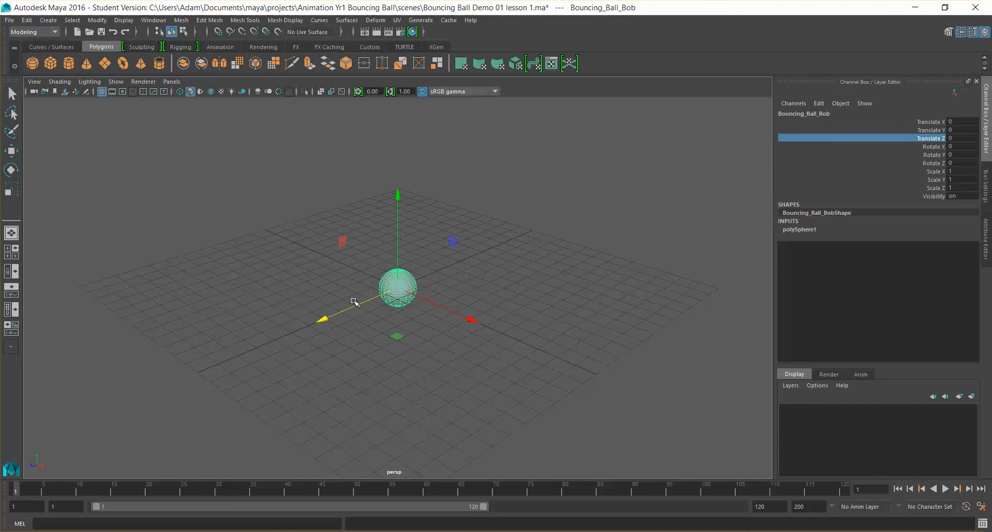
click(945, 131)
click(936, 122)
- Hide the manipulator while highlighting the Rotate X, Scale X and Translate Y channels, and turn the manipulator back on
key(q)
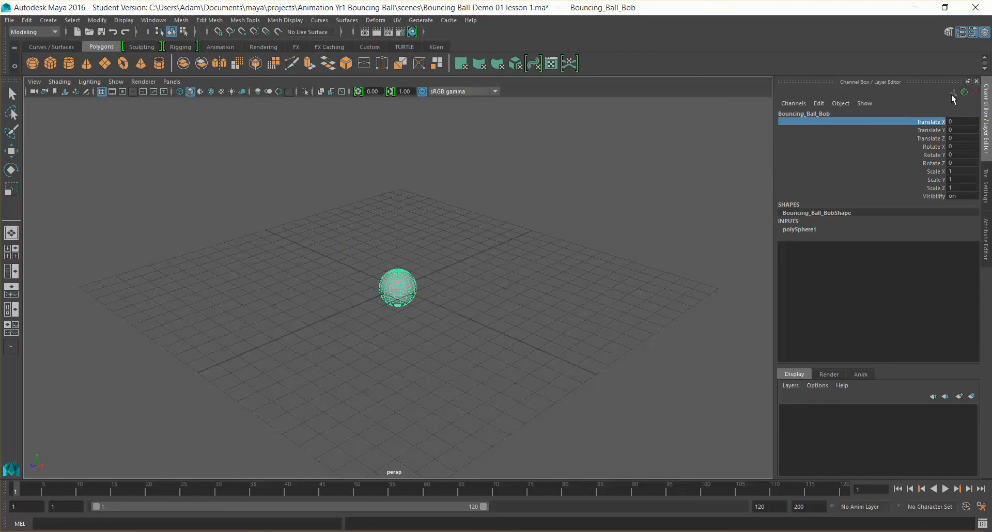
click(876, 146)
click(901, 171)
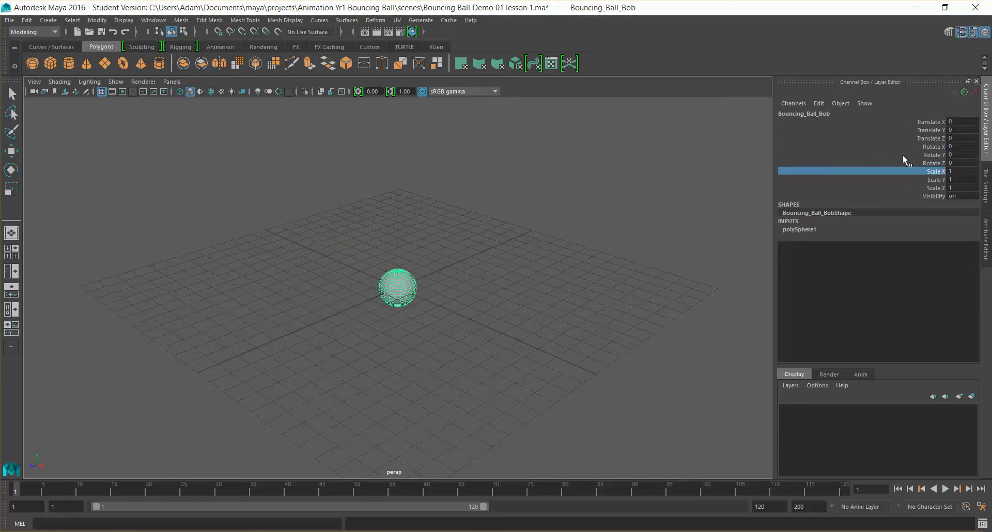
click(927, 130)
key(w)
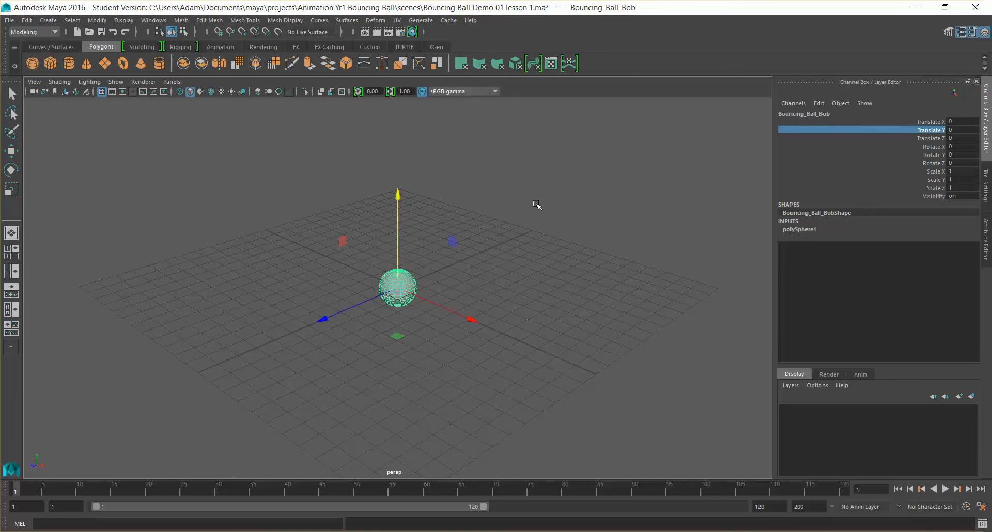
- Reselect the ball and move it with the XY and XZ plane handles to about X 0.278, Y 0.266, Z 0.183
click(522, 235)
click(395, 273)
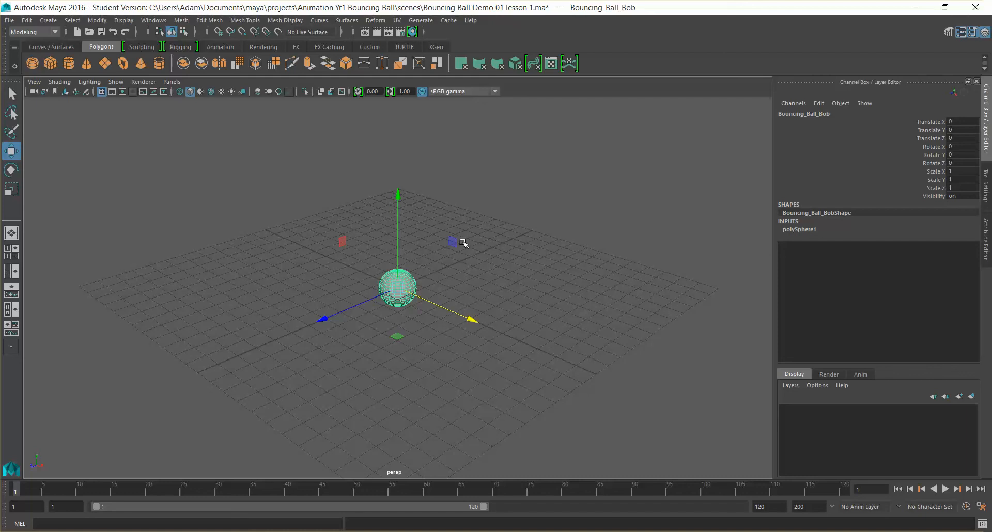
drag(451, 241, 467, 242)
mouse_move(410, 339)
mouse_down()
mouse_move(399, 350)
mouse_move(413, 347)
mouse_move(399, 335)
mouse_up()
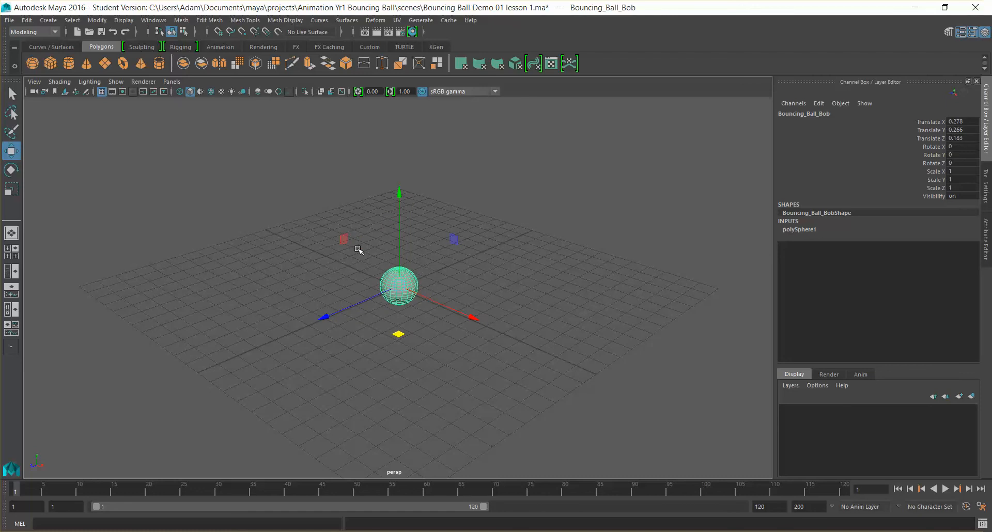
- Move the ball with the YZ plane handle to about Y -0.585, Z -0.635, and reset all three Translate channels to 0
mouse_move(343, 243)
mouse_down()
mouse_move(337, 248)
mouse_move(357, 252)
mouse_up()
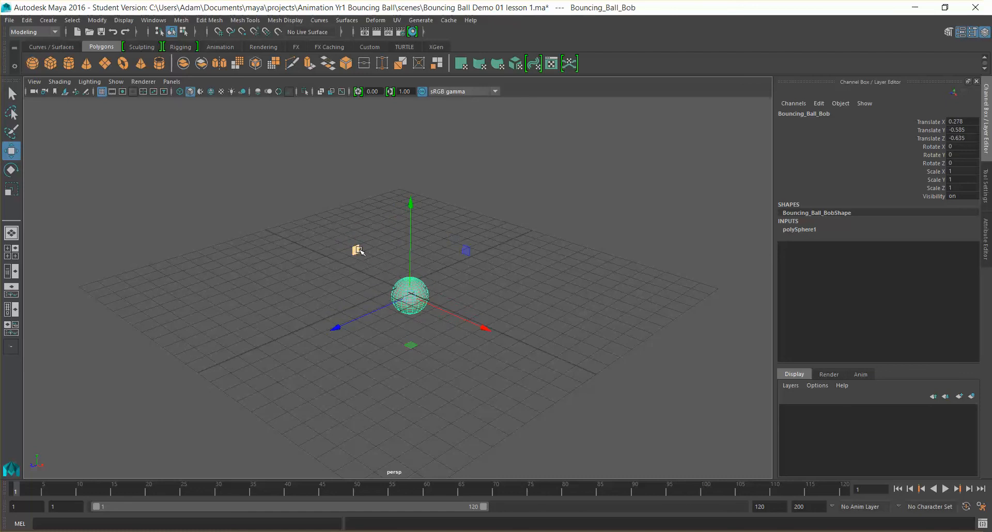
drag(974, 123, 971, 138)
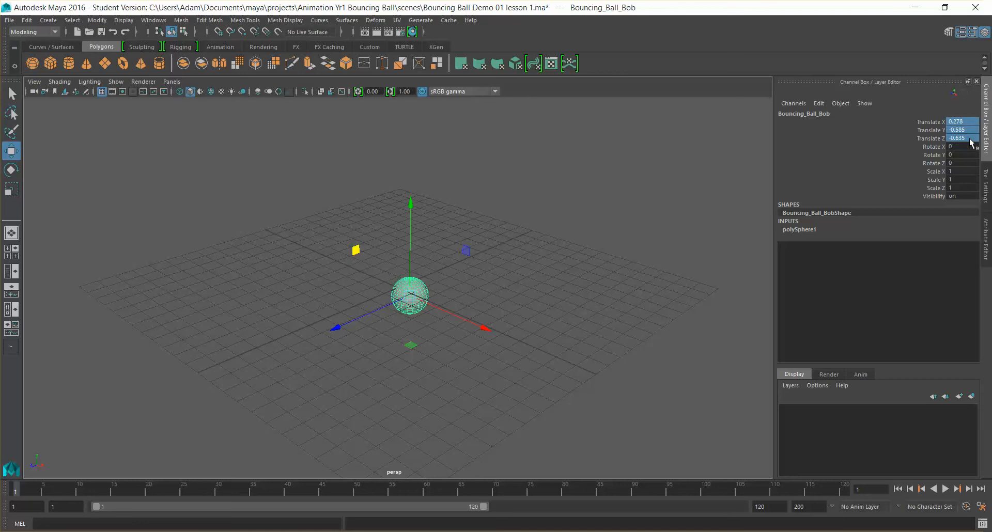
double_click(971, 138)
key(Return)
- Switch the viewport to the side orthographic camera and on to the front one
click(172, 82)
click(172, 82)
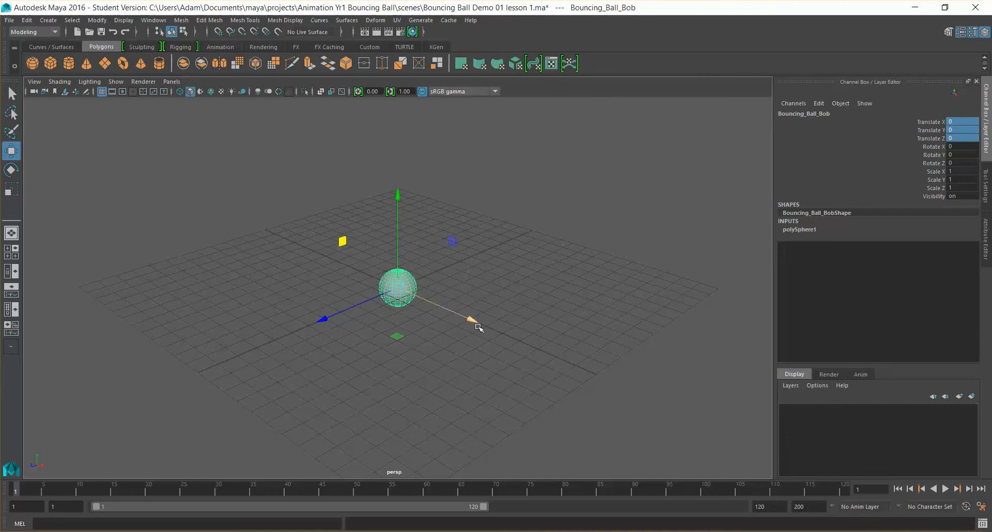
click(180, 82)
mouse_move(237, 112)
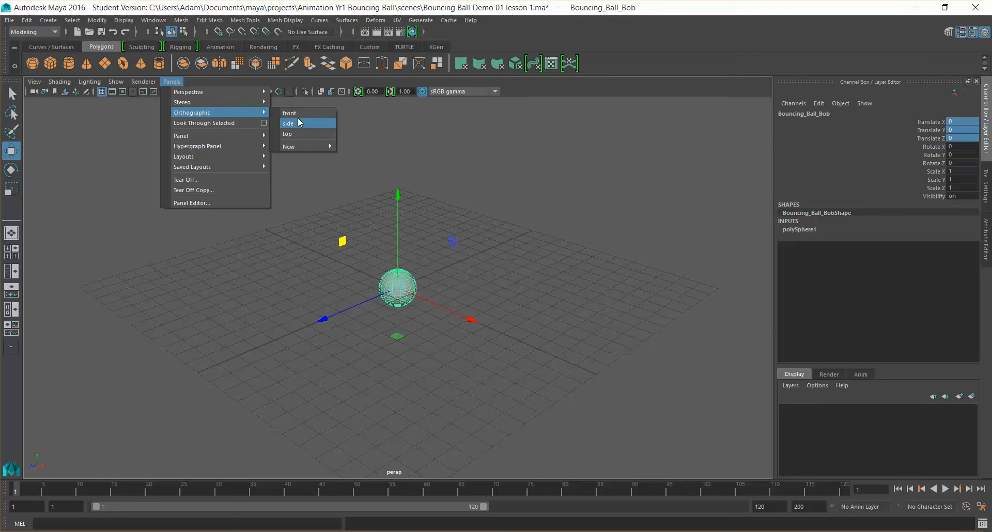
click(299, 122)
click(173, 81)
mouse_move(243, 112)
click(304, 111)
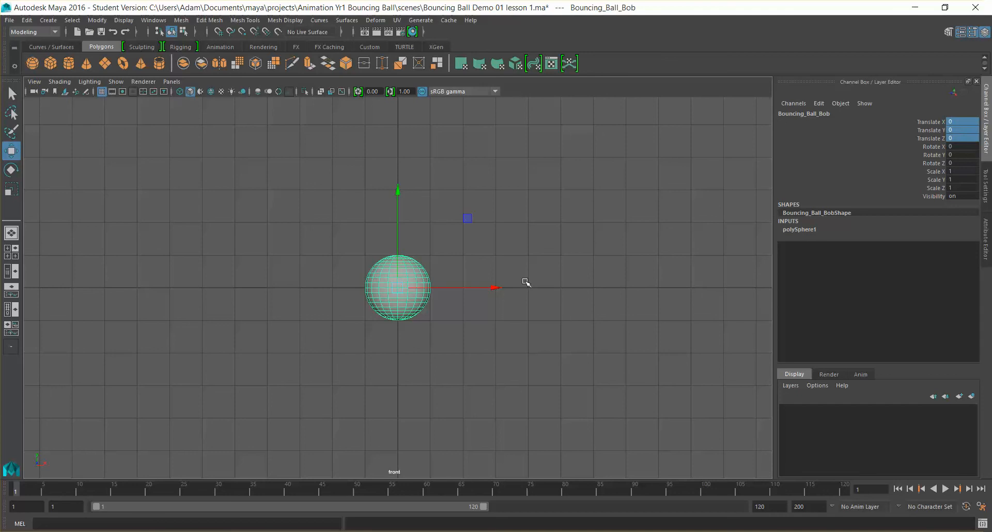
- Practise zooming and panning in the front view, and frame the selected ball at a comfortable size
scroll(518, 227, down, 1)
scroll(518, 228, down, 5)
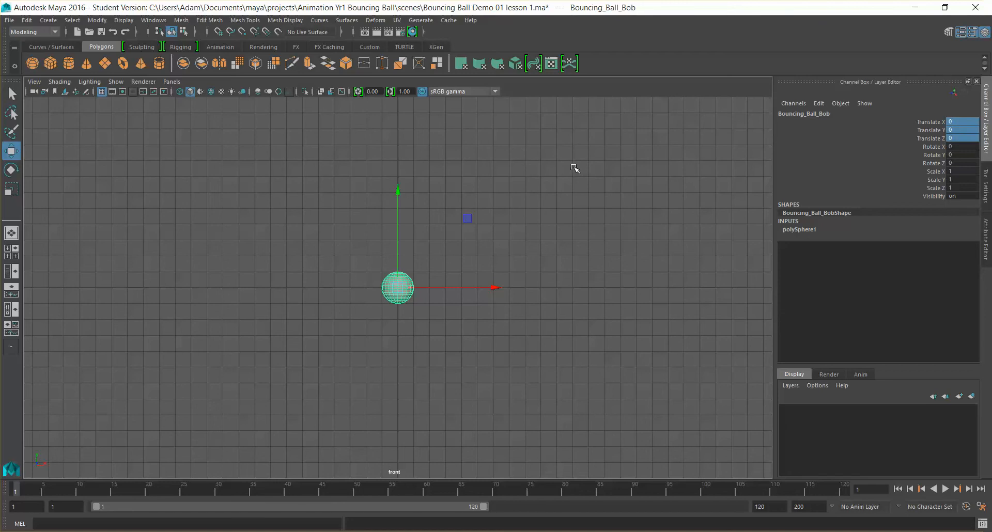
alt+middle_drag(575, 161, 317, 266)
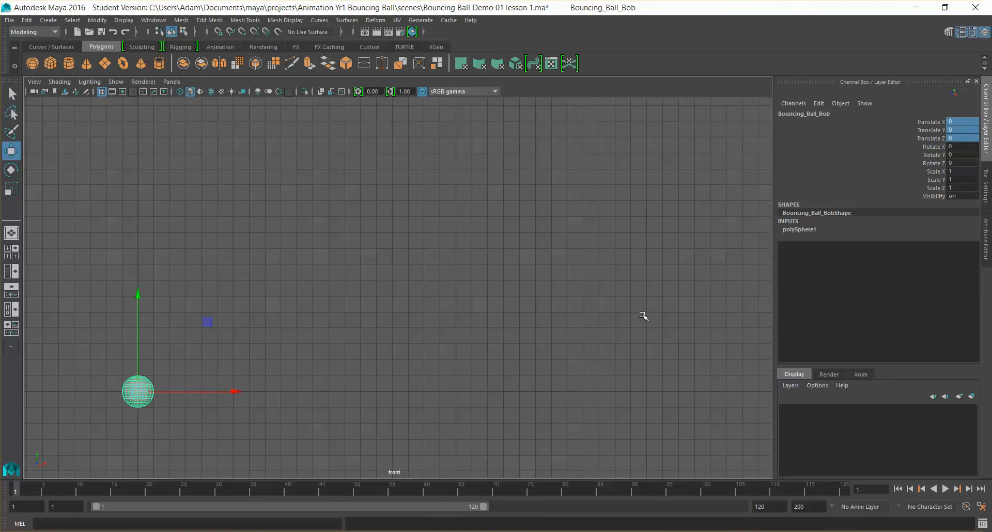
alt+middle_drag(643, 315, 591, 332)
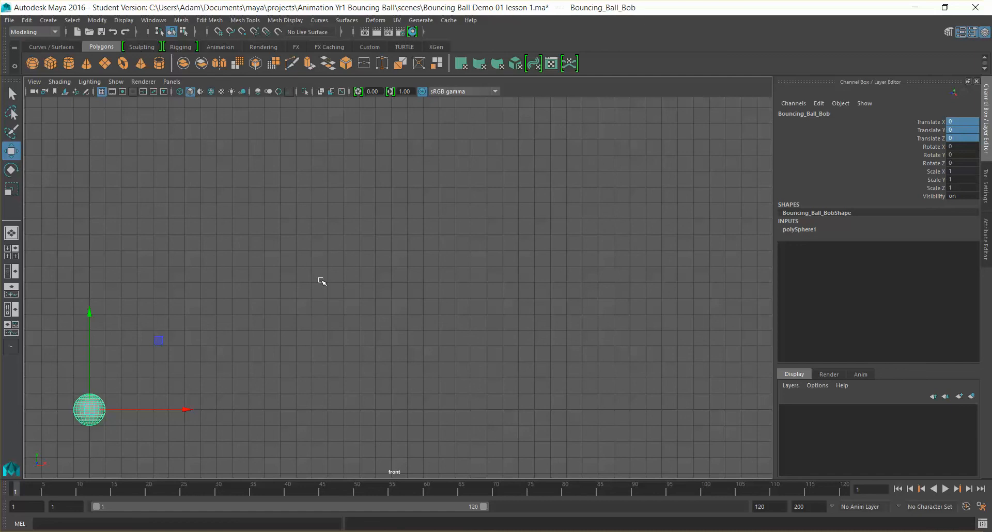
key(f)
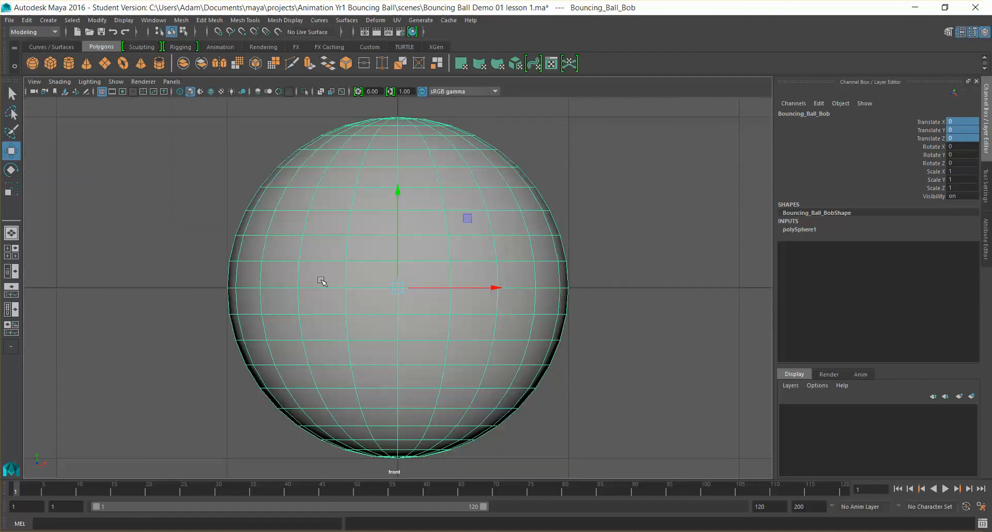
scroll(349, 257, down, 5)
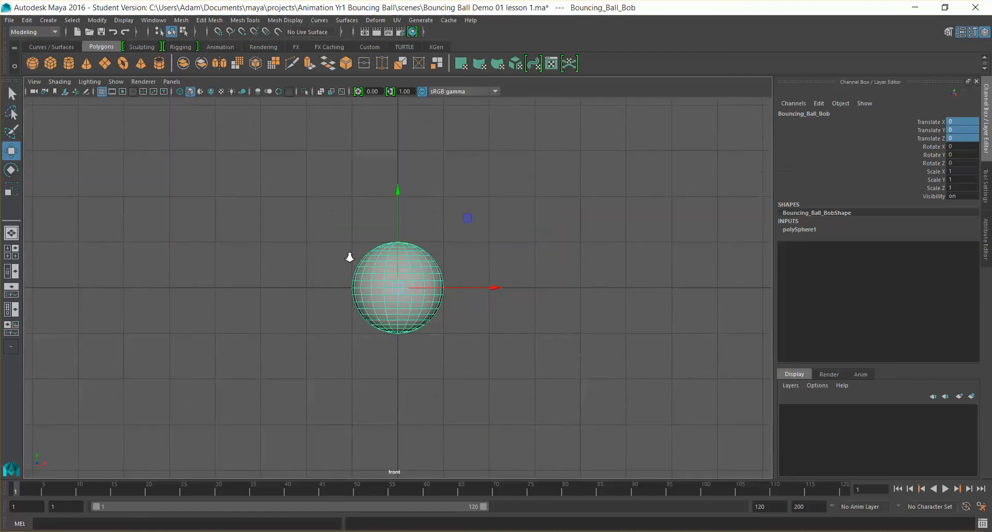
scroll(349, 257, up, 4)
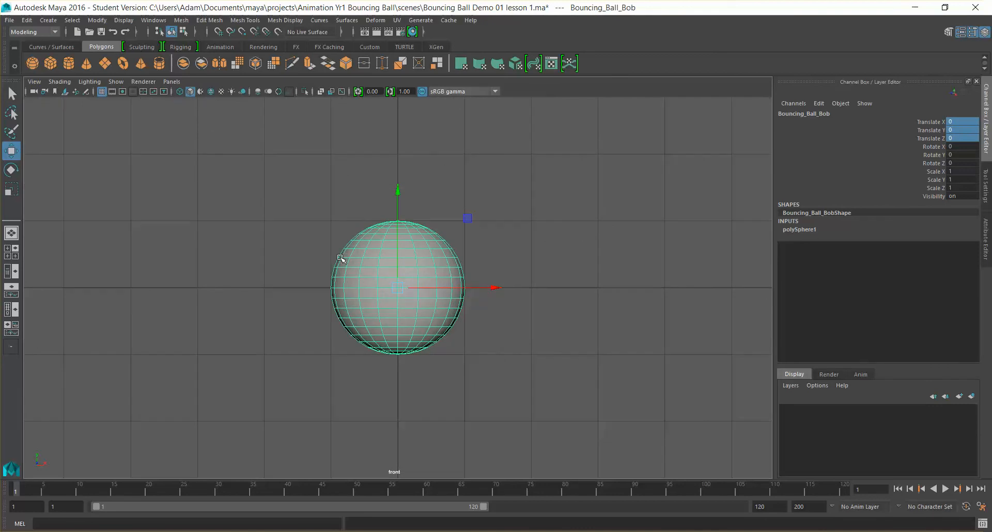
- Reselect the ball and set its Translate Y to 0.2
click(511, 216)
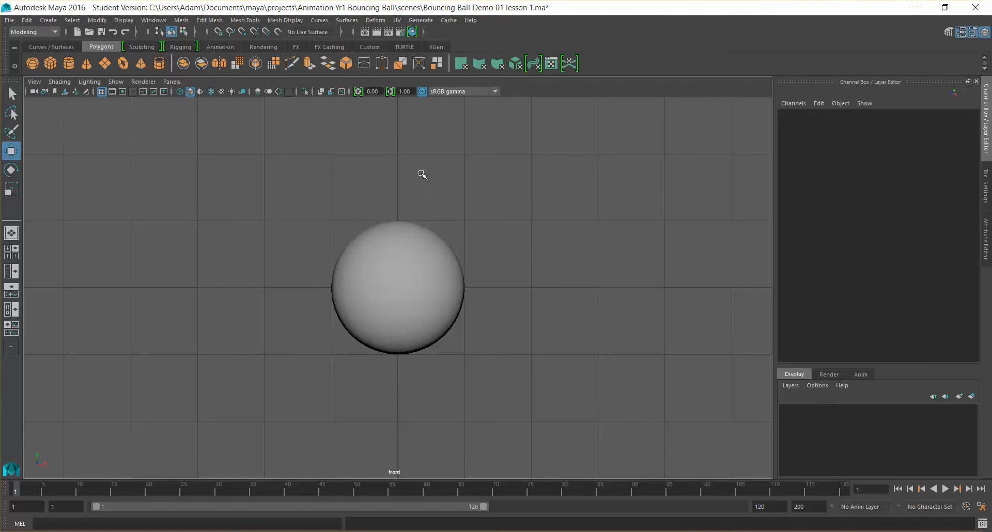
click(423, 260)
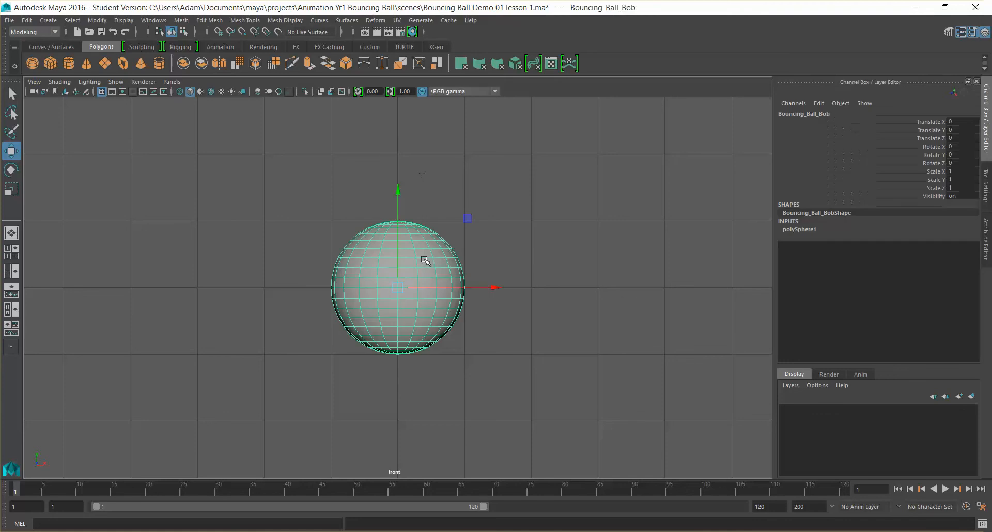
click(929, 130)
click(956, 130)
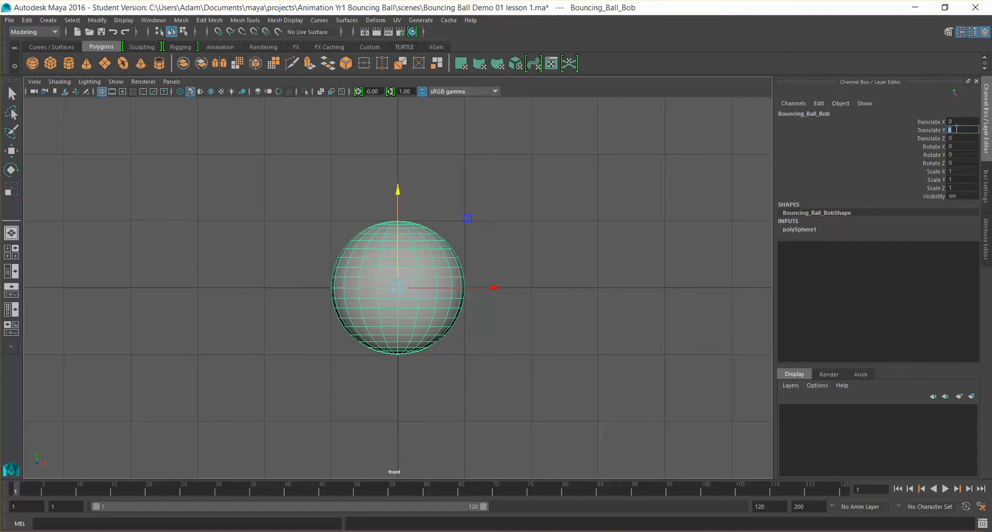
text(0.2)
key(Return)
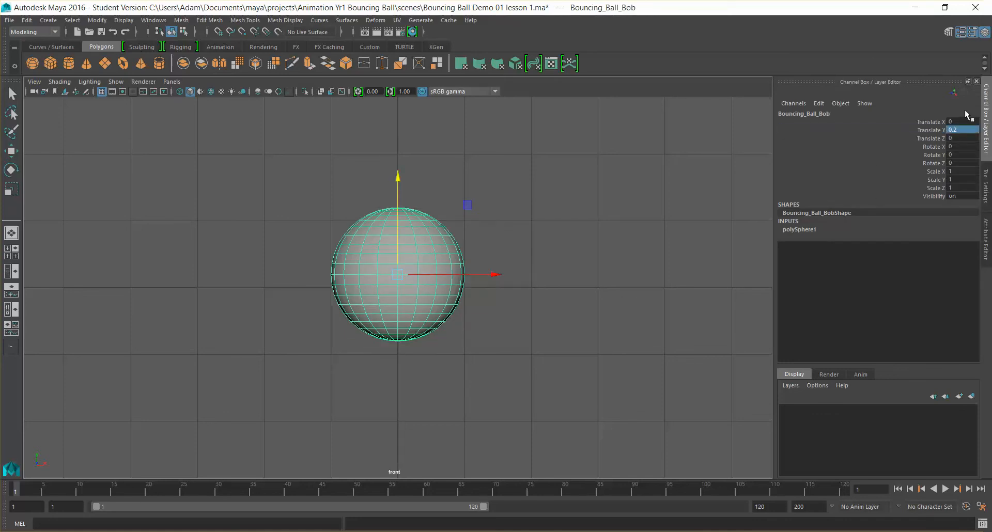
- Set the ball's Translate Y to 1 and then to -1 to compare positive and negative values
double_click(955, 131)
text(1)
key(Return)
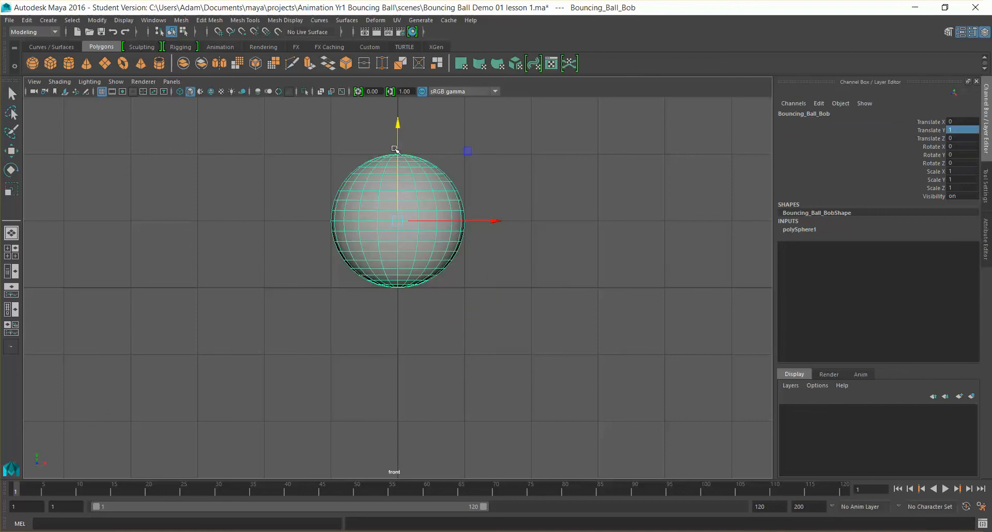
double_click(967, 131)
text(-1)
key(Return)
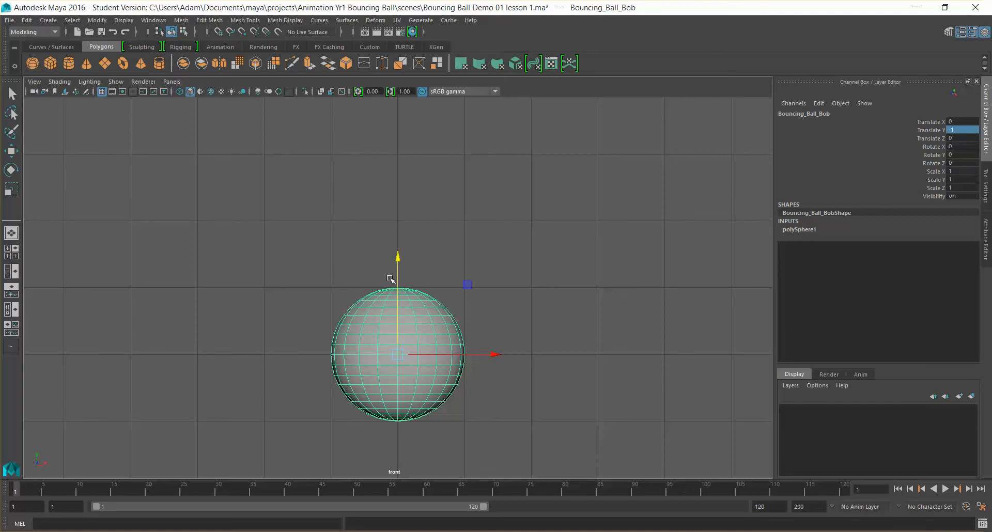
- Lower the ball with the Y move handle to about -1.51 and reset its Translate Y to 0
click(423, 270)
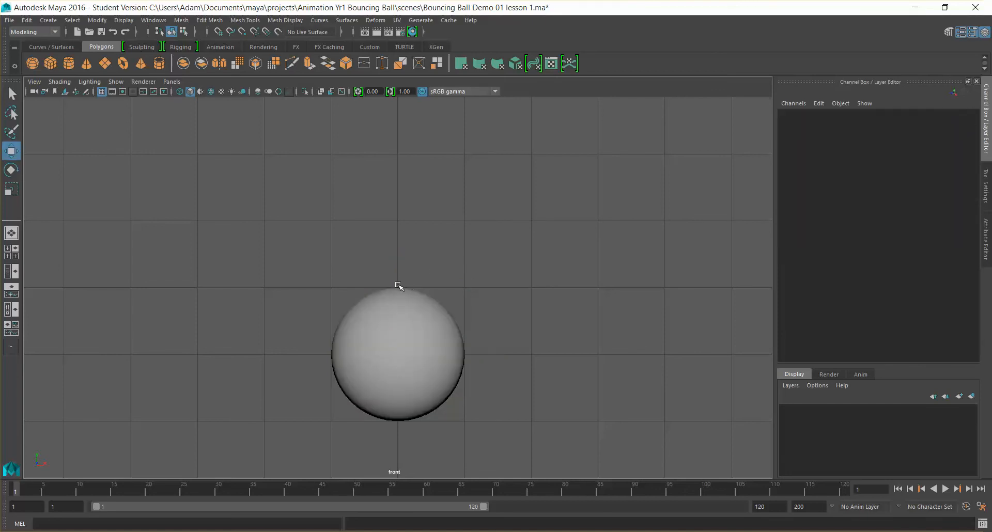
click(398, 321)
drag(398, 257, 403, 288)
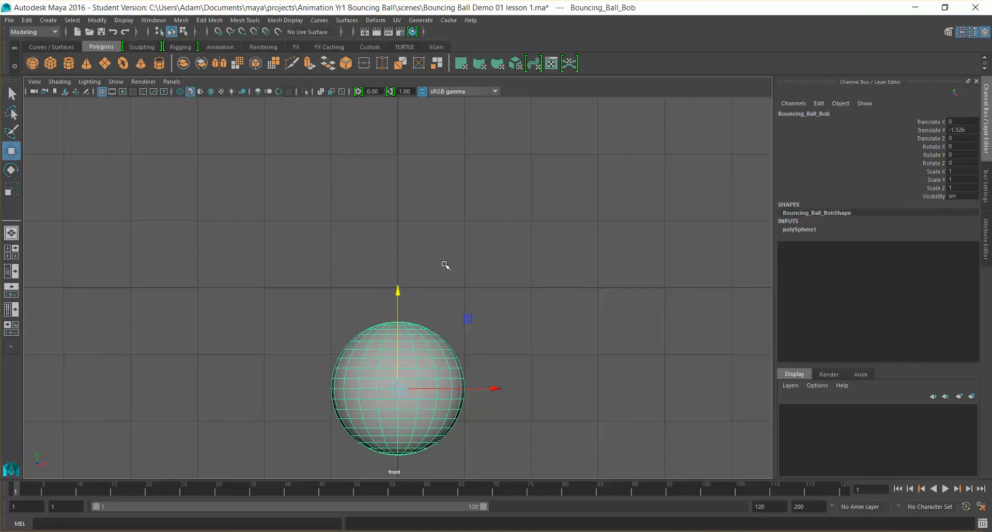
click(442, 294)
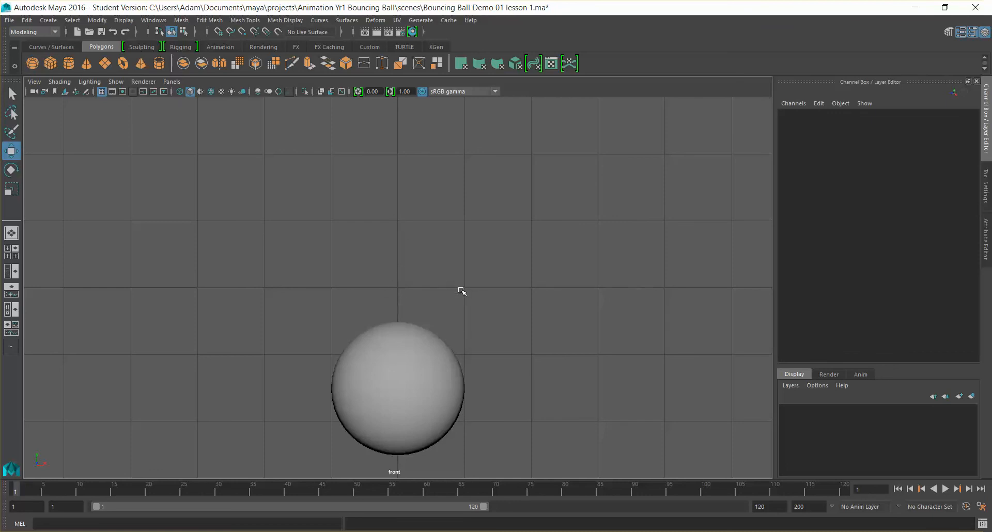
click(414, 370)
double_click(963, 131)
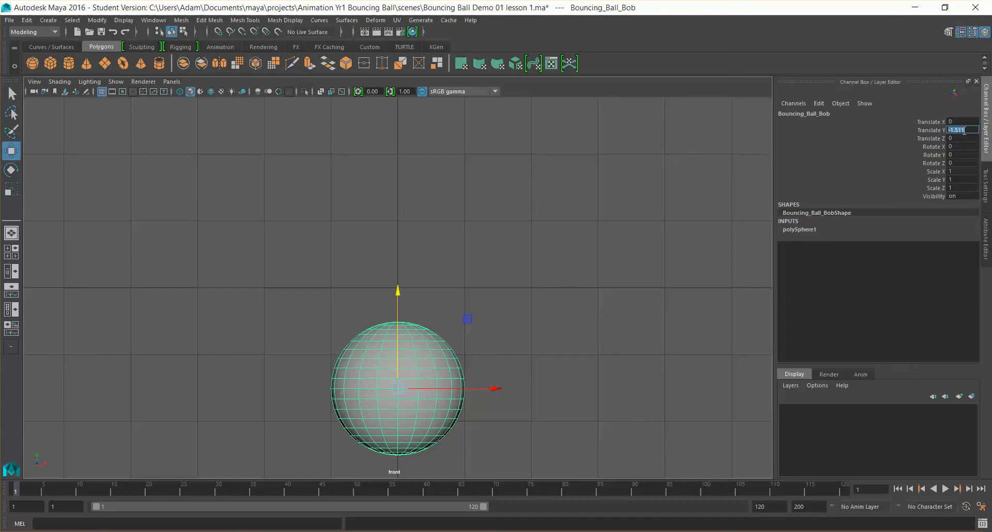
text(0)
key(Return)
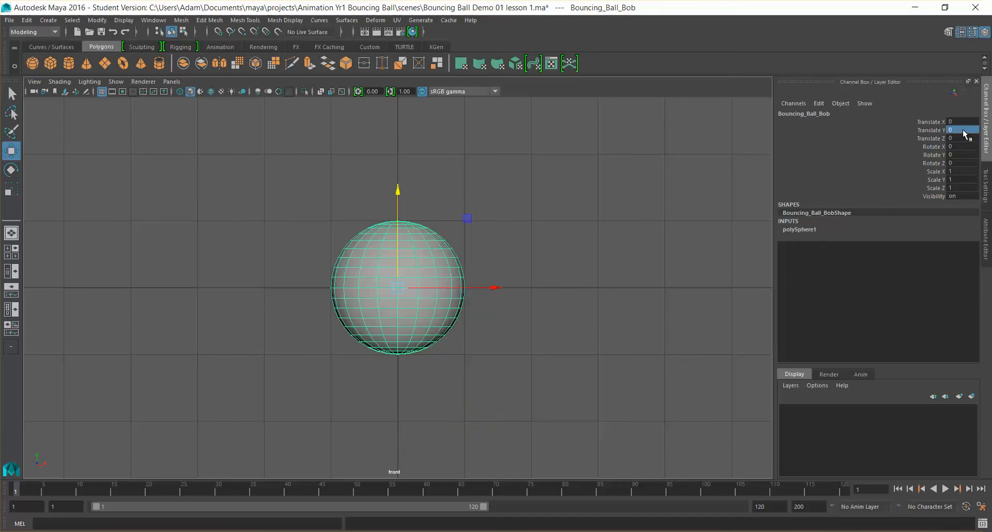
- Move the ball along the X axis to about 1.517 and then -1.192, and reset its Translate X to 0
click(928, 130)
click(930, 122)
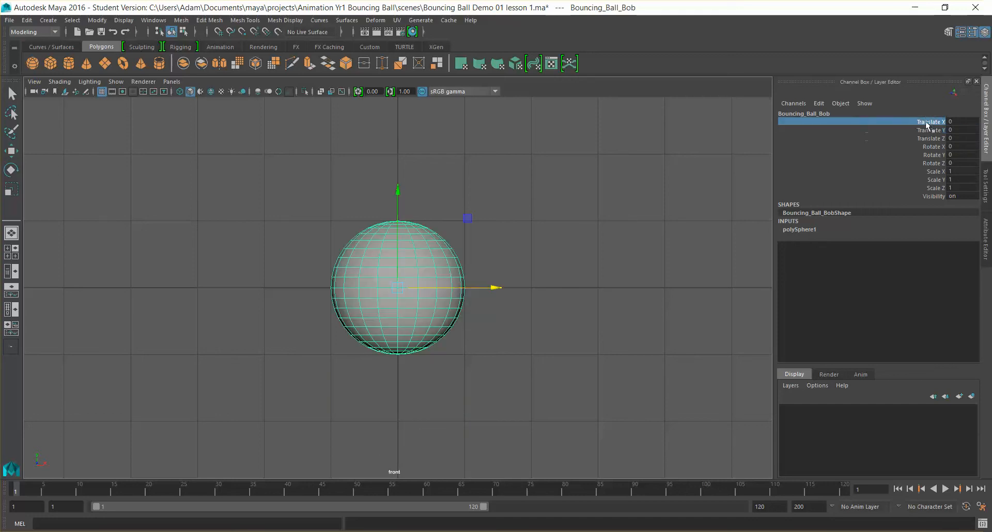
drag(493, 285, 599, 288)
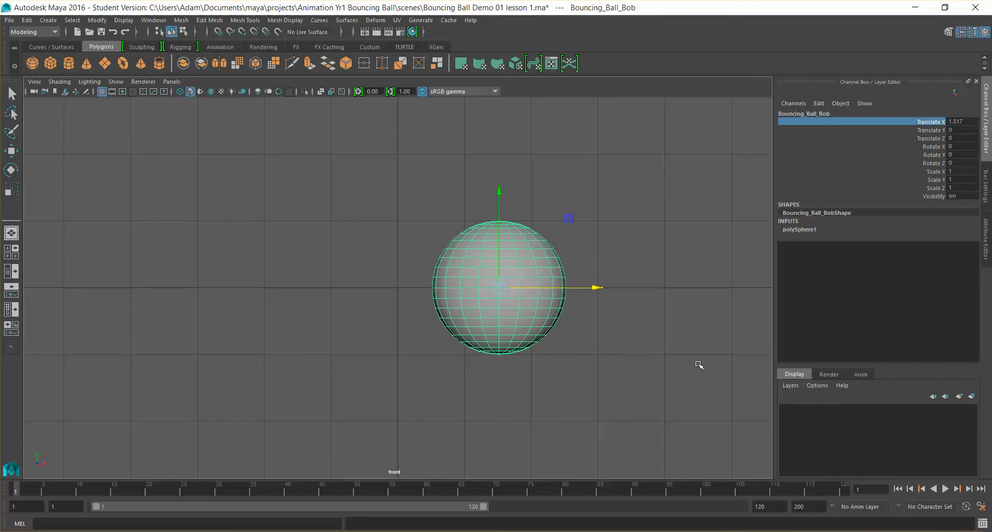
drag(602, 289, 416, 292)
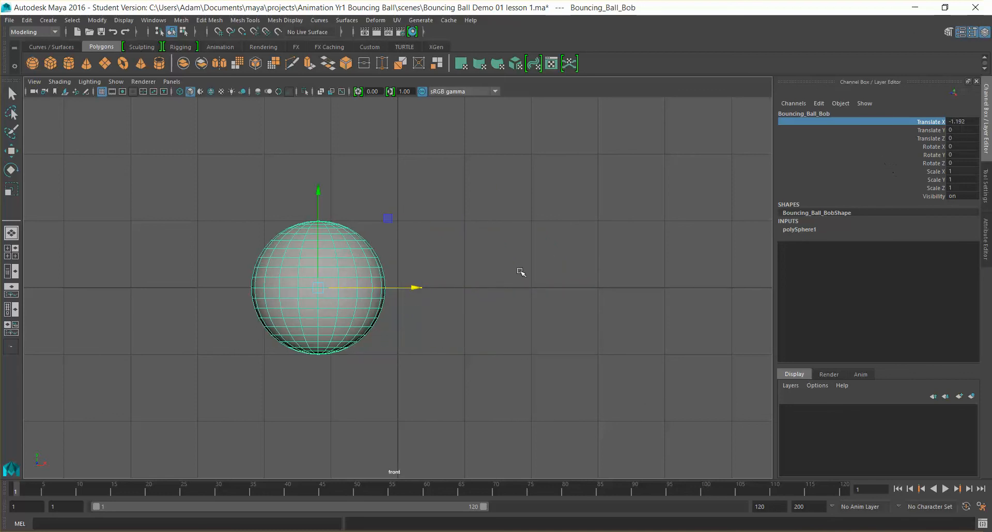
double_click(959, 122)
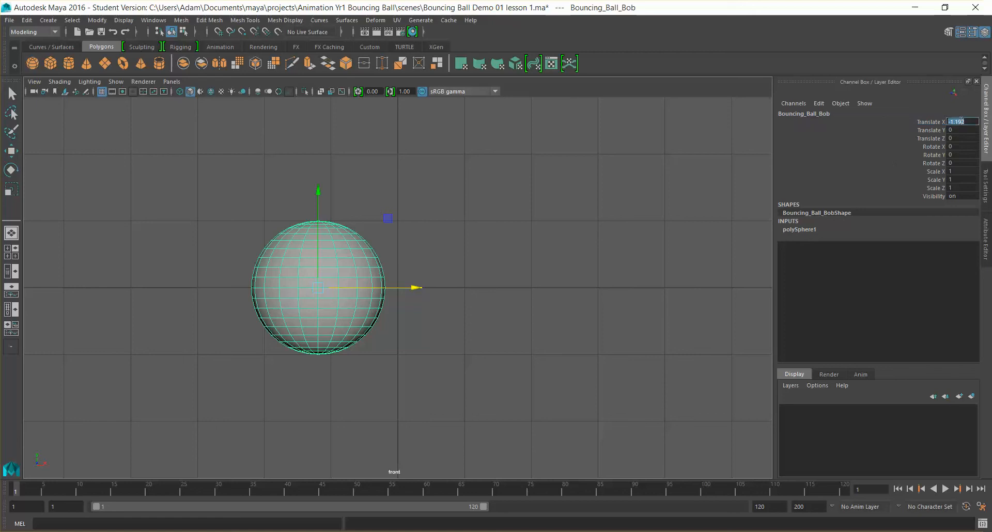
text(0)
key(Return)
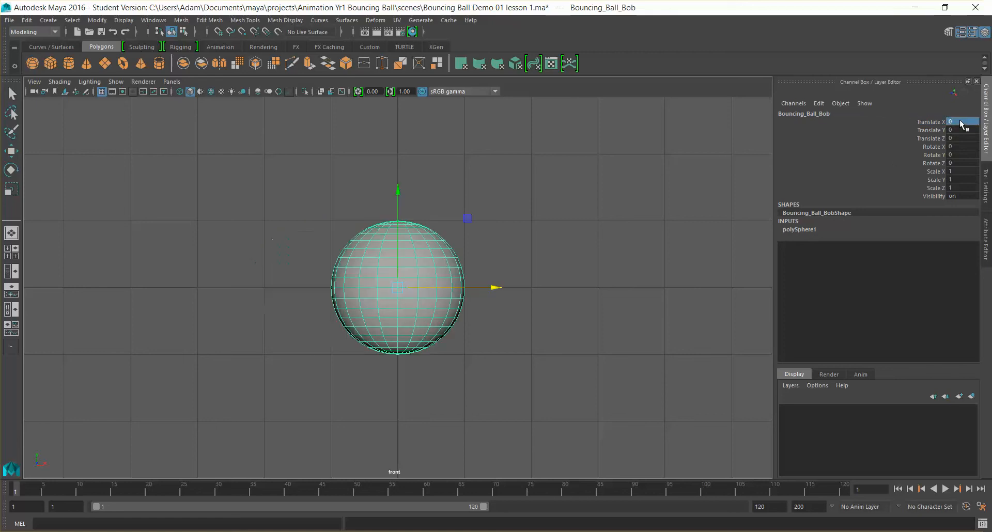
- Expand the polySphere1 inputs to look at the ball's Radius, and return to the Move tool
click(795, 228)
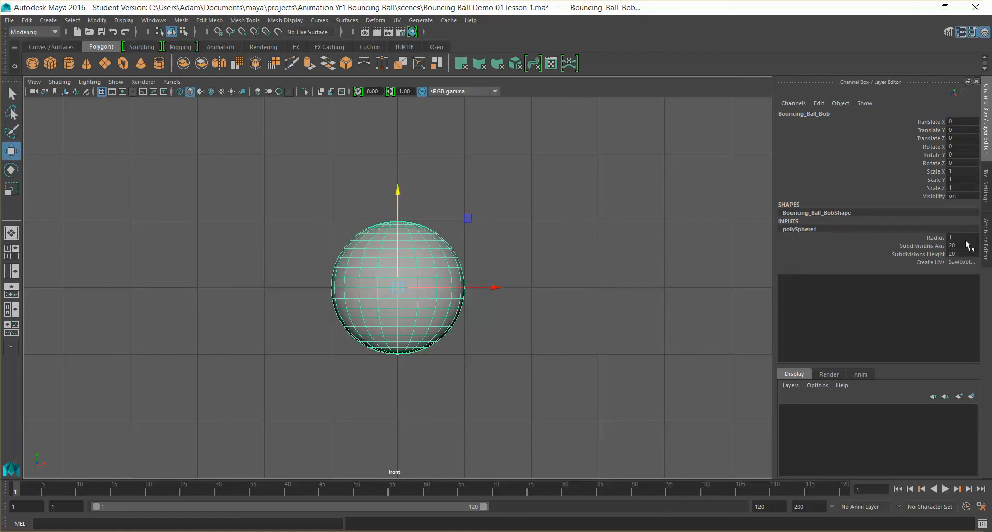
click(939, 239)
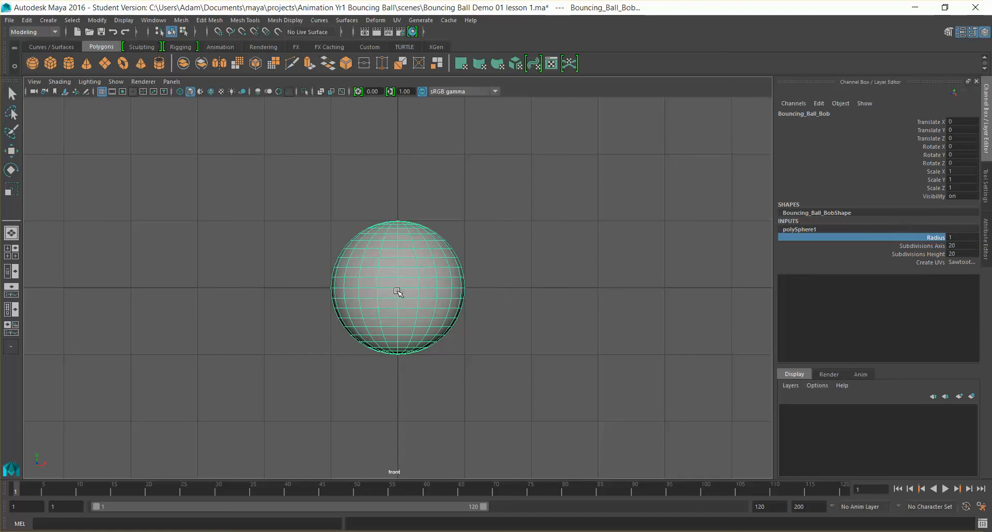
key(w)
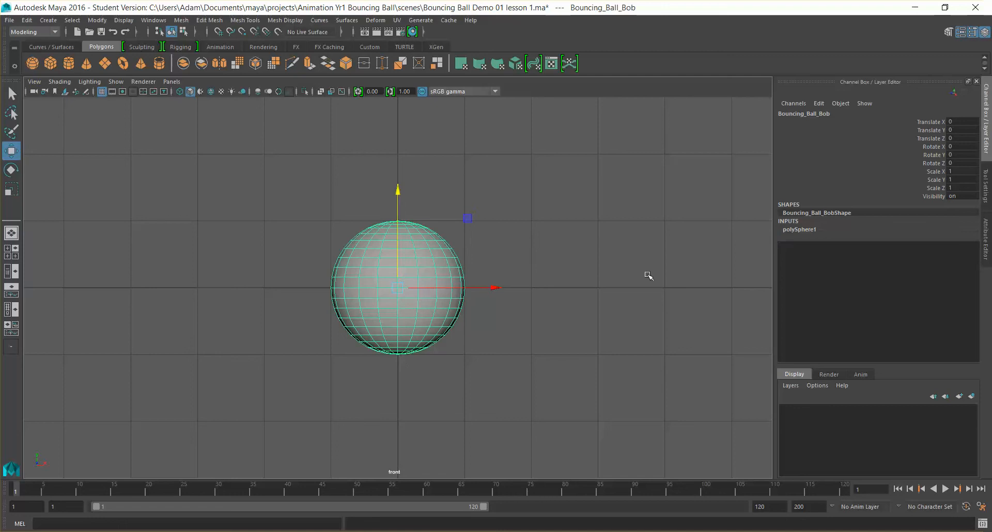
- Raise the ball along the Y axis to about 1.021 and check its lowest point against the ground line
click(533, 290)
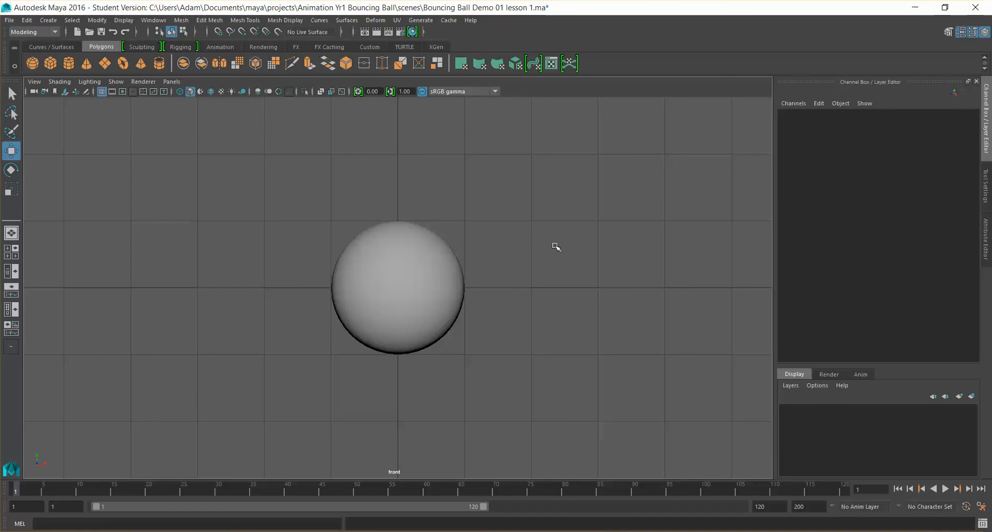
click(415, 268)
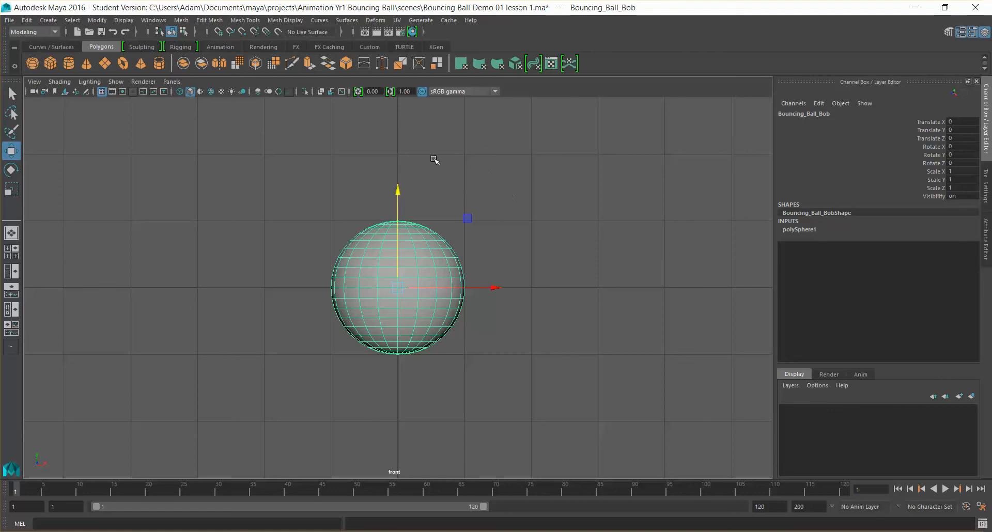
drag(398, 197, 399, 132)
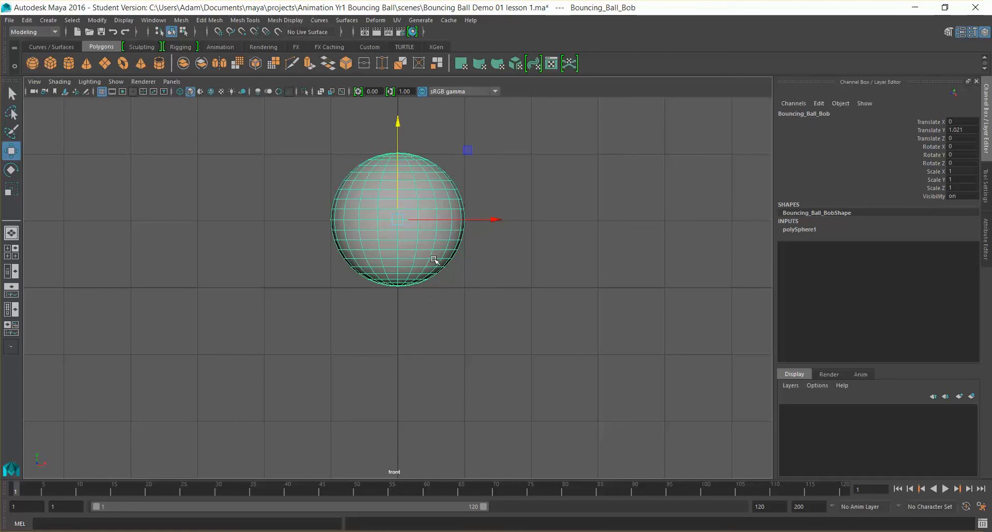
click(481, 387)
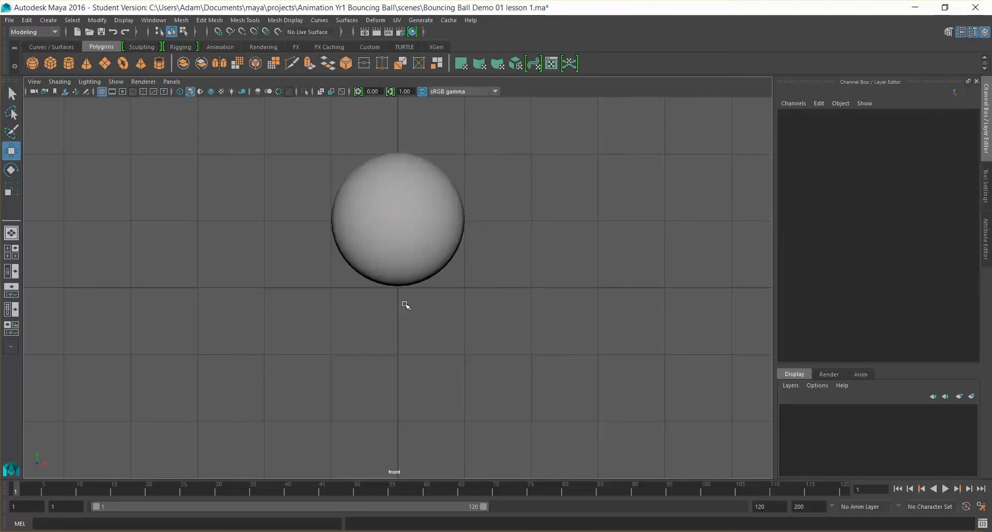
scroll(405, 304, up, 6)
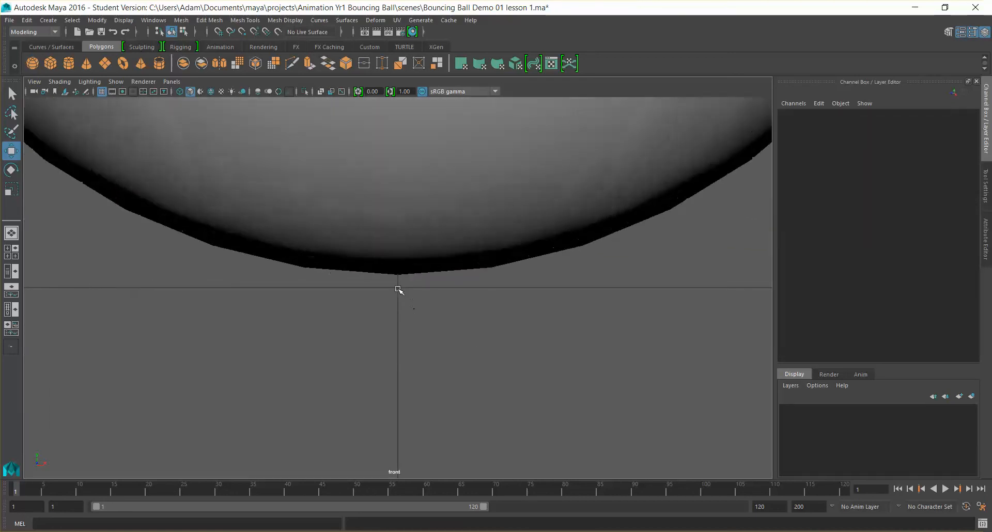
- Set the ball's Translate Y to 1 so that it rests on the ground line
scroll(399, 281, down, 6)
scroll(401, 281, up, 4)
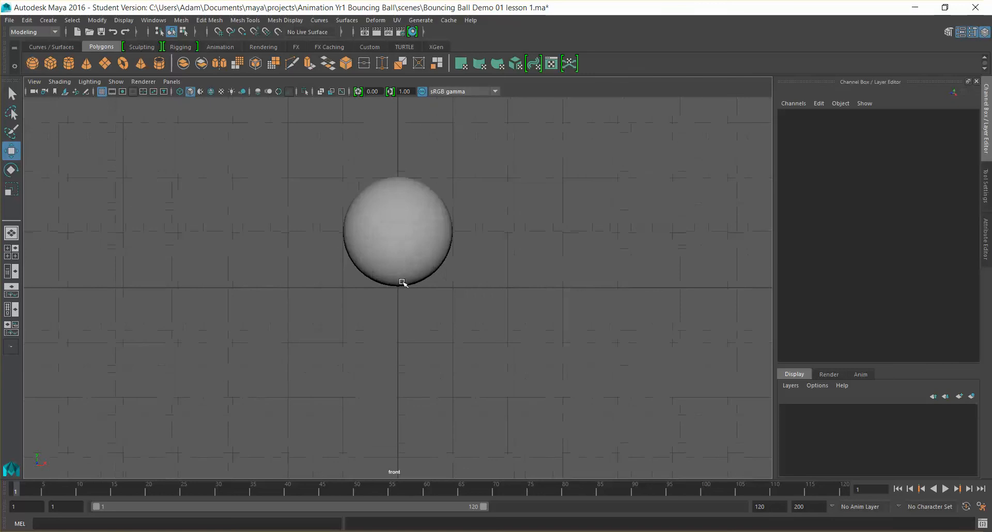
click(414, 250)
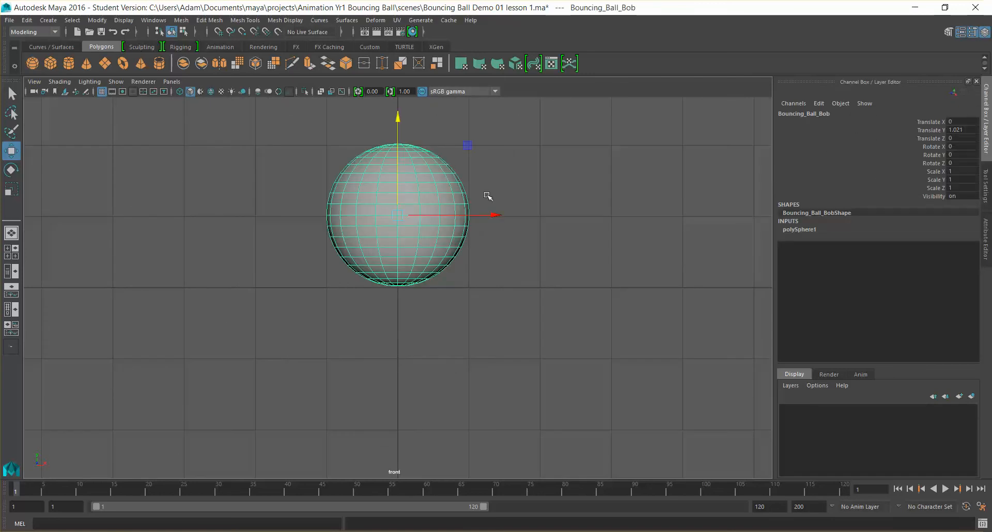
click(966, 131)
text(1)
key(Return)
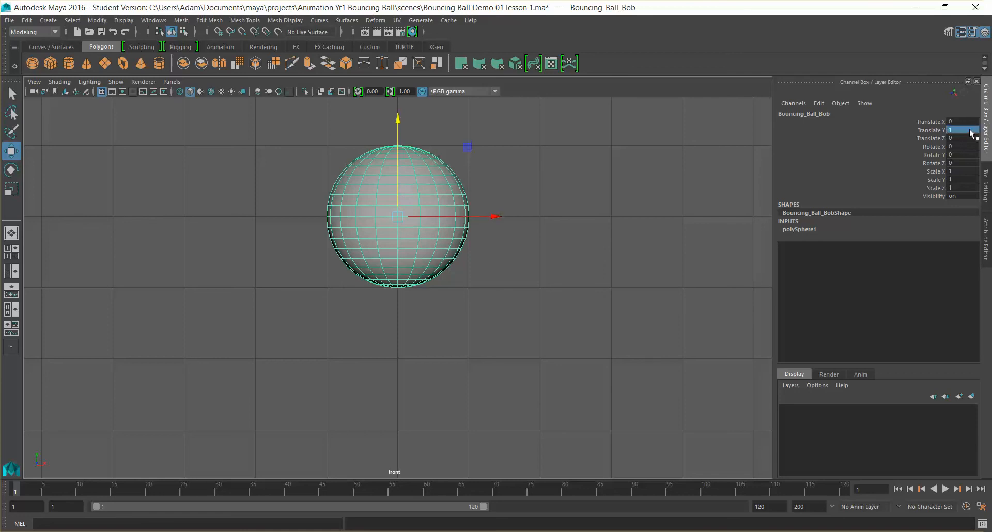
click(549, 186)
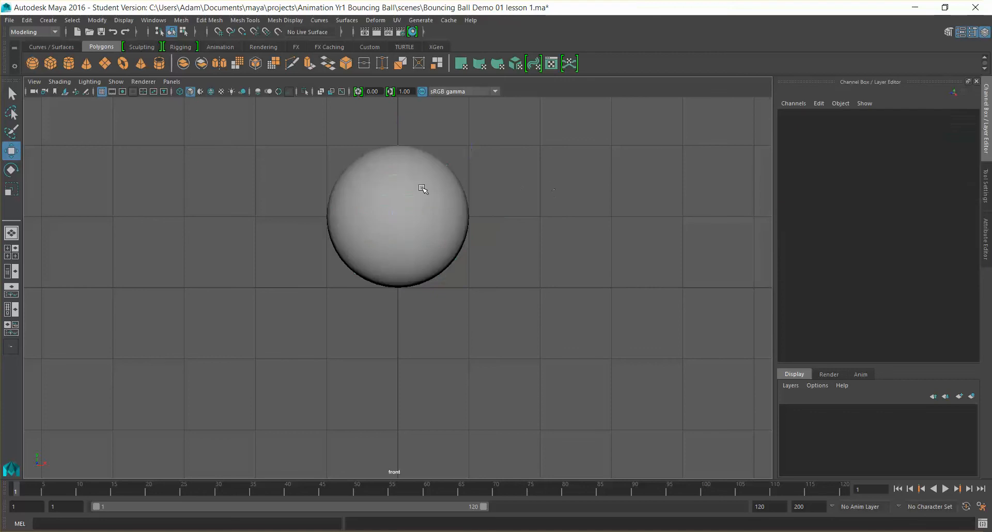
- Freeze the transformations of the ball at its current position on the ground line
click(396, 216)
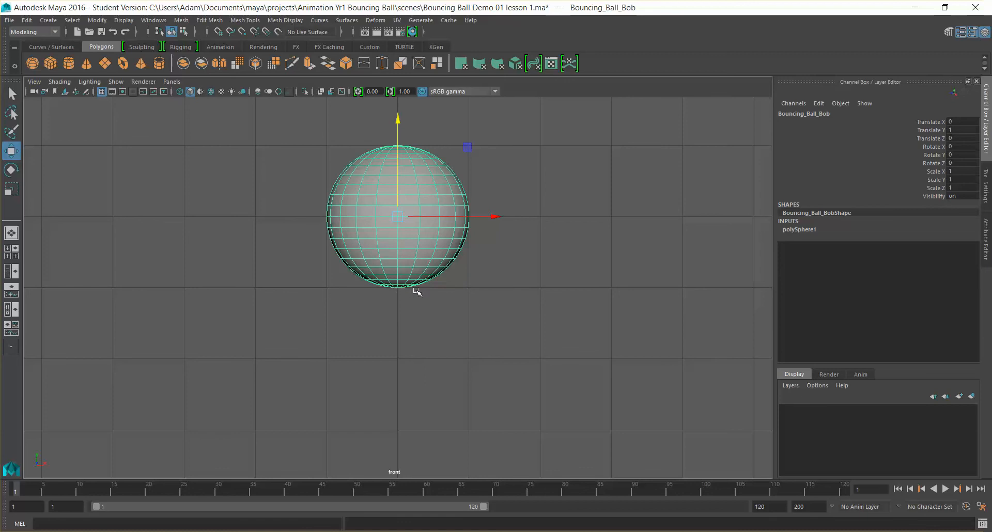
scroll(417, 288, up, 5)
scroll(418, 289, down, 8)
scroll(418, 288, up, 3)
scroll(517, 182, up, 1)
alt+middle_drag(518, 182, 480, 258)
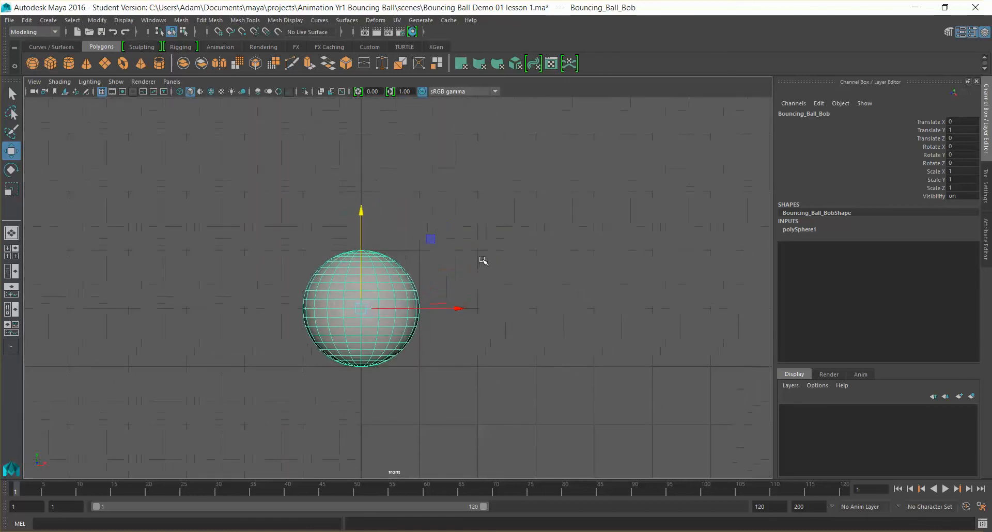
click(97, 21)
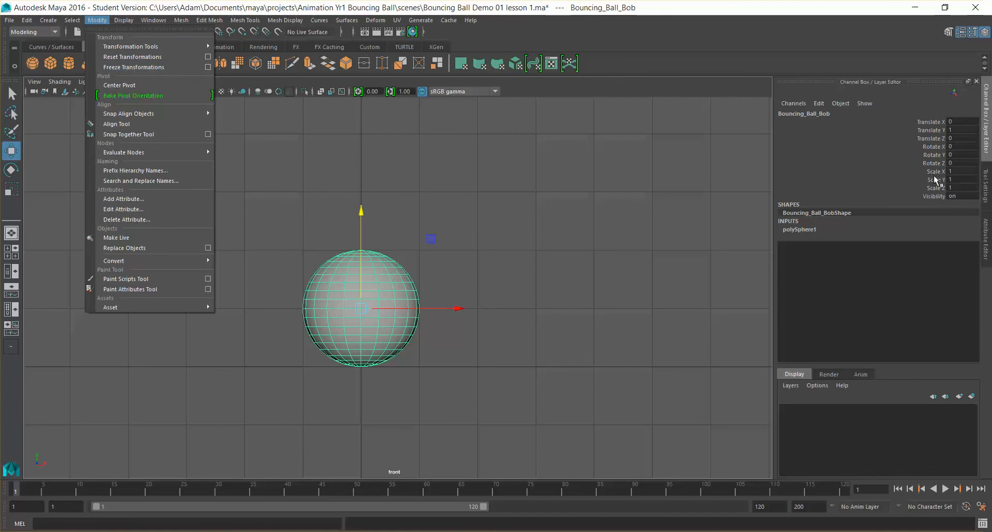
click(149, 67)
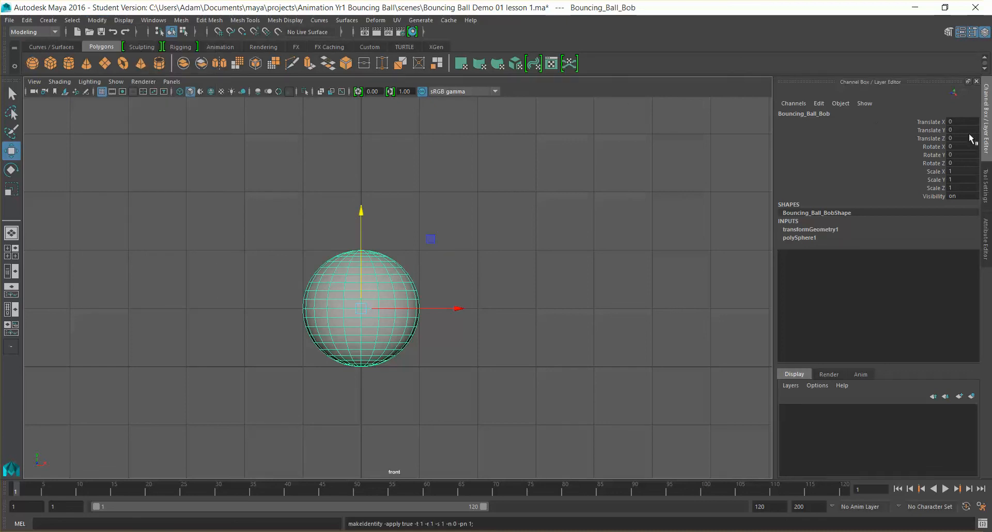
click(944, 131)
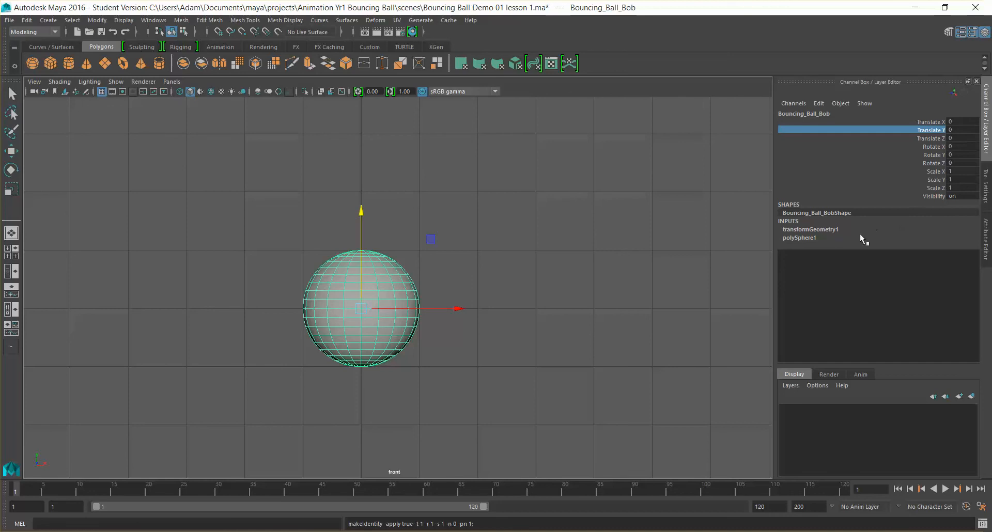
- Delete the ball's construction history and check its inputs in the channel list
click(844, 230)
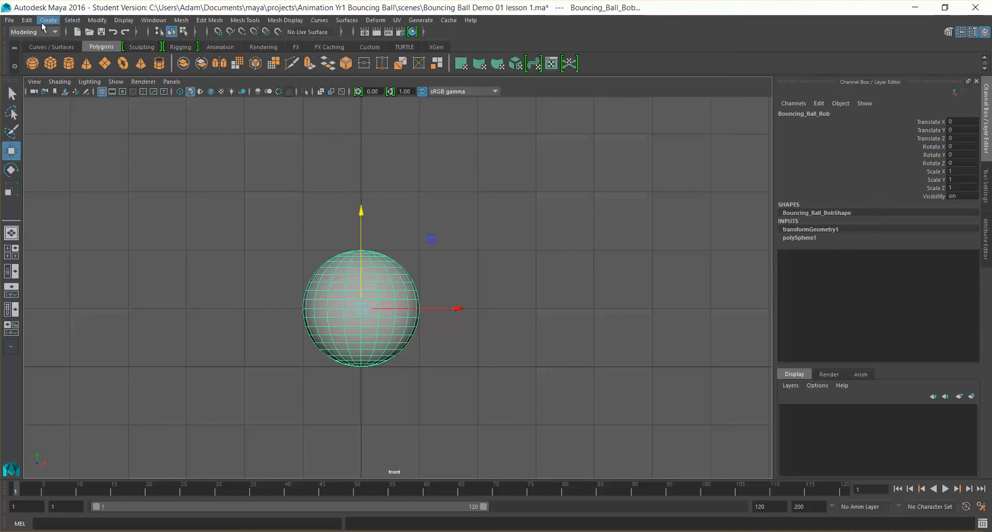
click(26, 21)
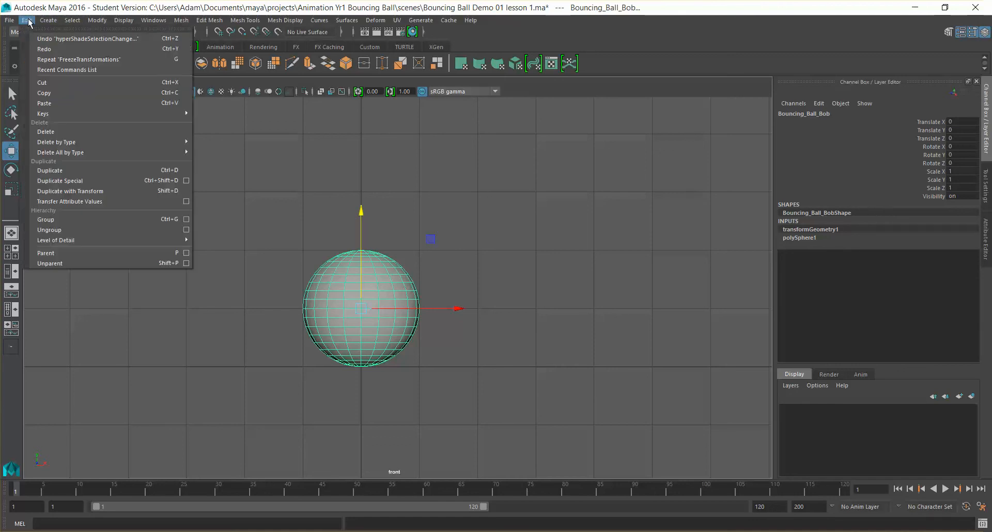
mouse_move(95, 143)
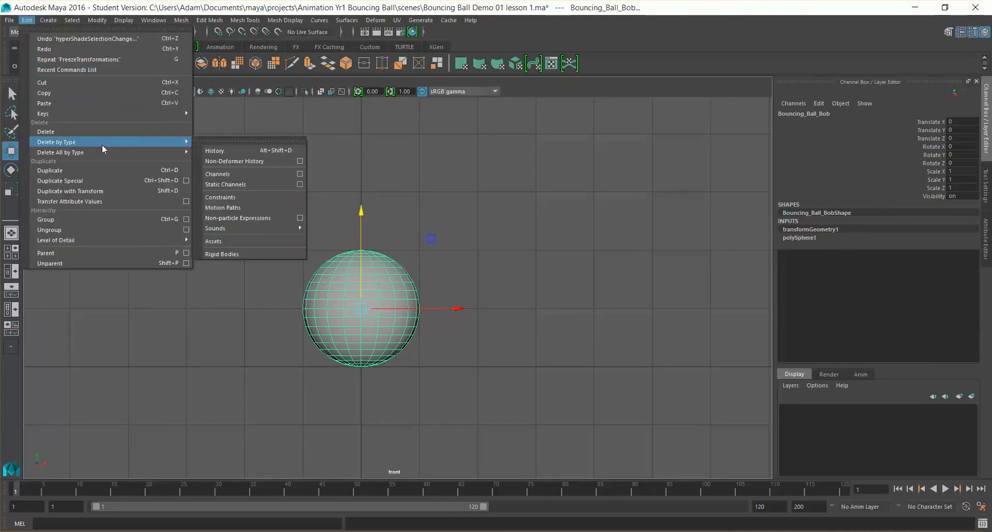
click(260, 153)
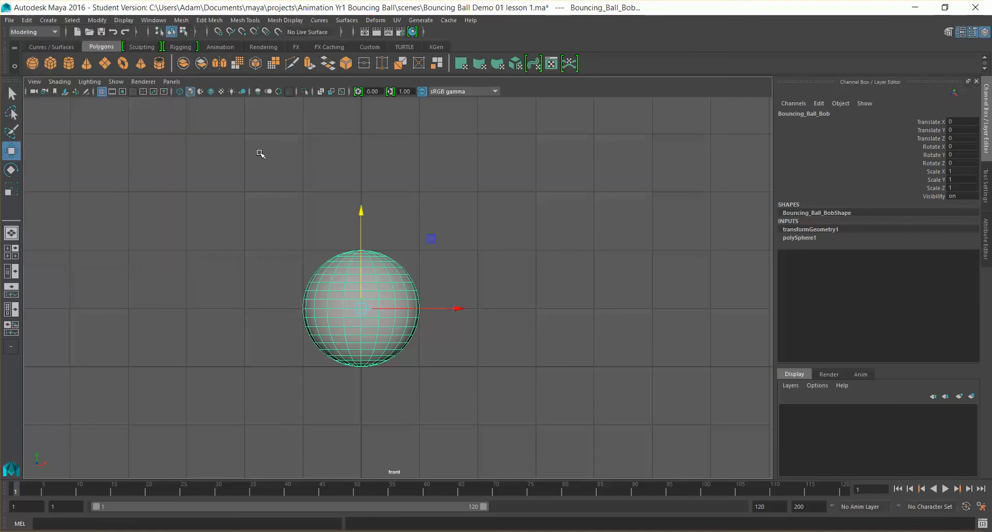
double_click(821, 213)
click(859, 179)
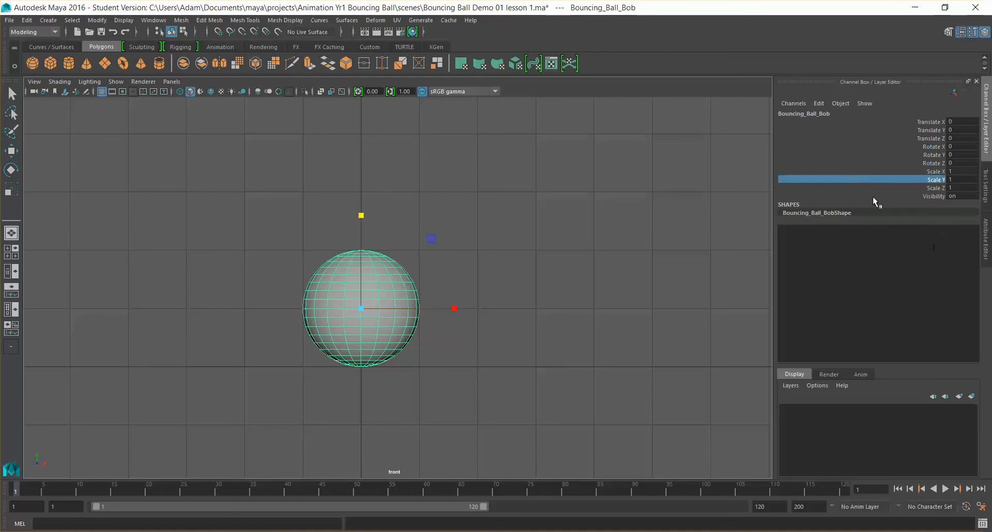
click(944, 243)
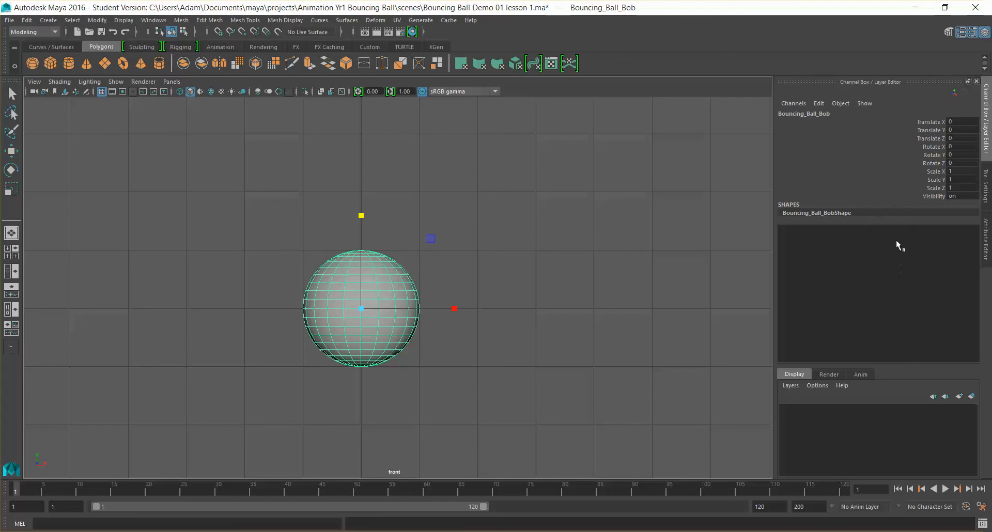
- Undo the deletion of the ball's history
key(ctrl+z)
key(ctrl+z)
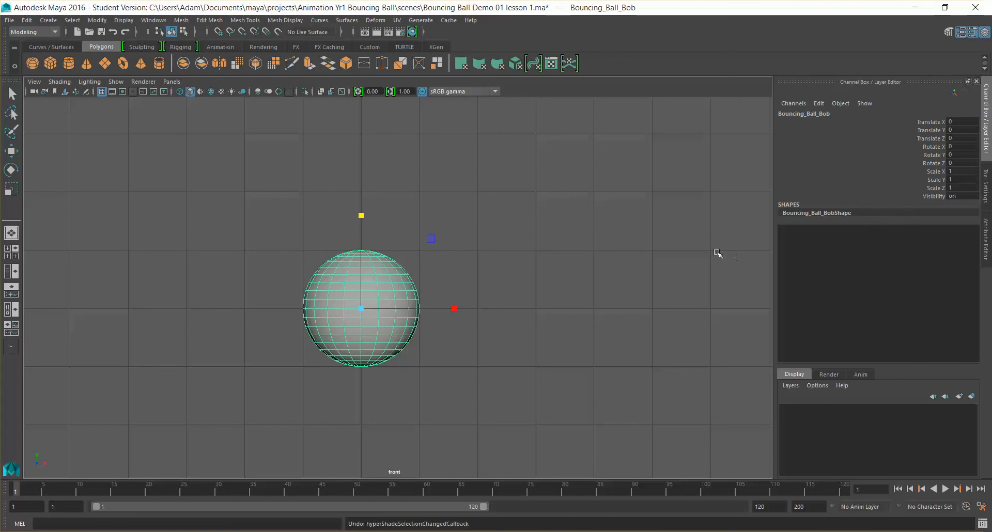
key(ctrl+z)
key(ctrl+z)
key(ctrl+z)
key(ctrl+z)
key(ctrl+z)
key(ctrl+z)
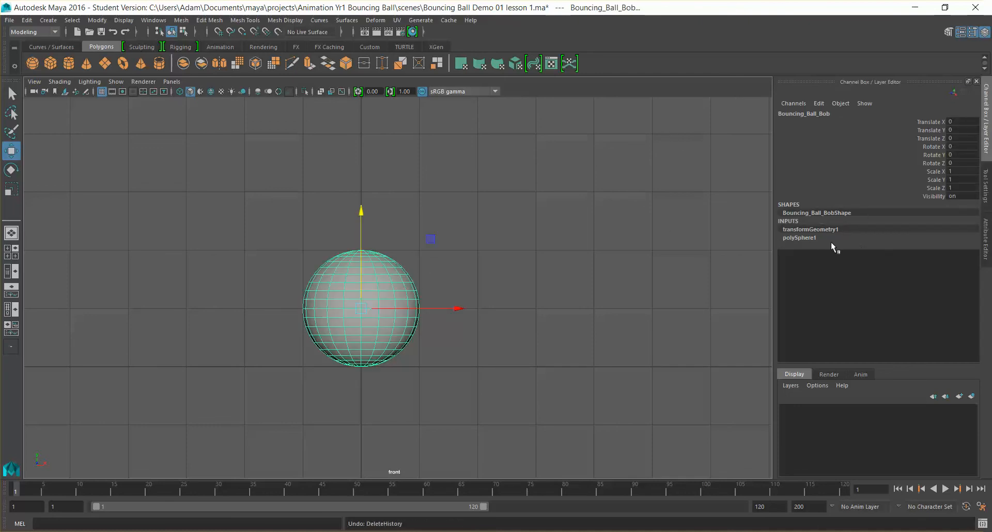
- Reselect the ball with the Move tool and frame it in the lower-left corner of the front view
click(815, 239)
click(812, 237)
click(800, 171)
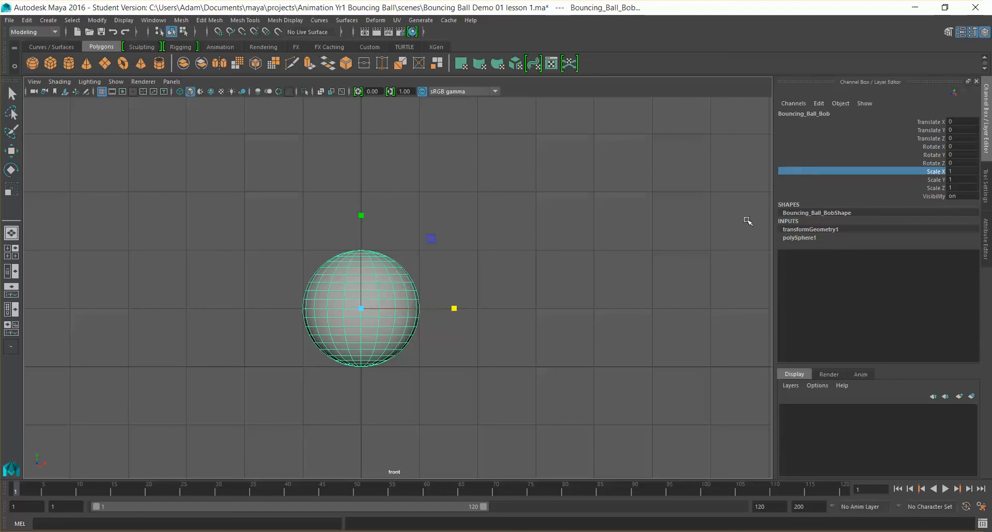
click(499, 234)
key(w)
click(336, 299)
scroll(469, 279, down, 3)
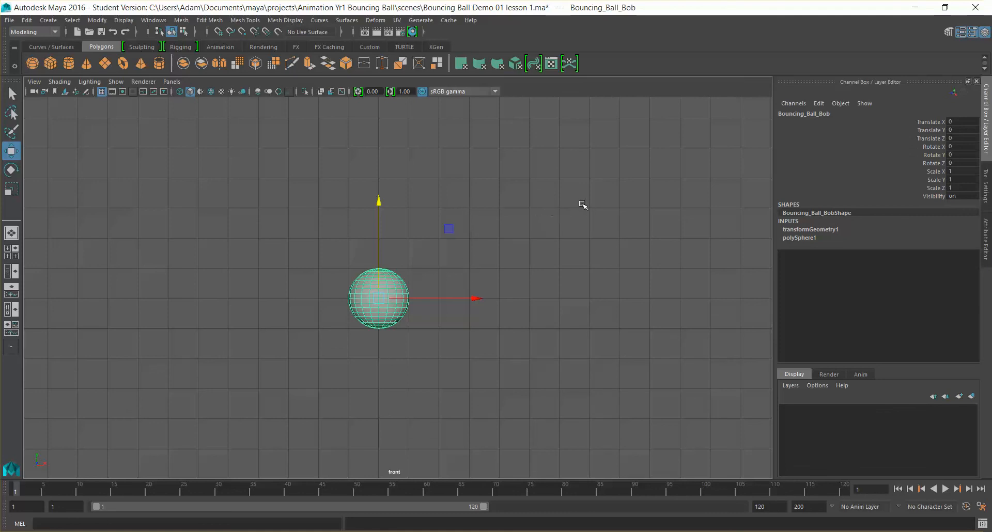
alt+middle_drag(549, 211, 275, 319)
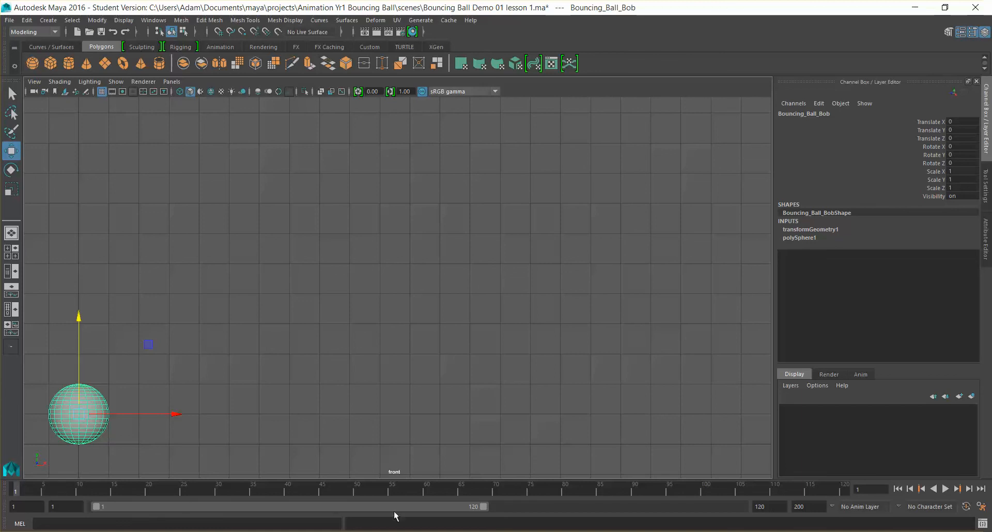
- Set the end of the playback range to frame 100, play the timeline and return to frame 1
key(alt+v)
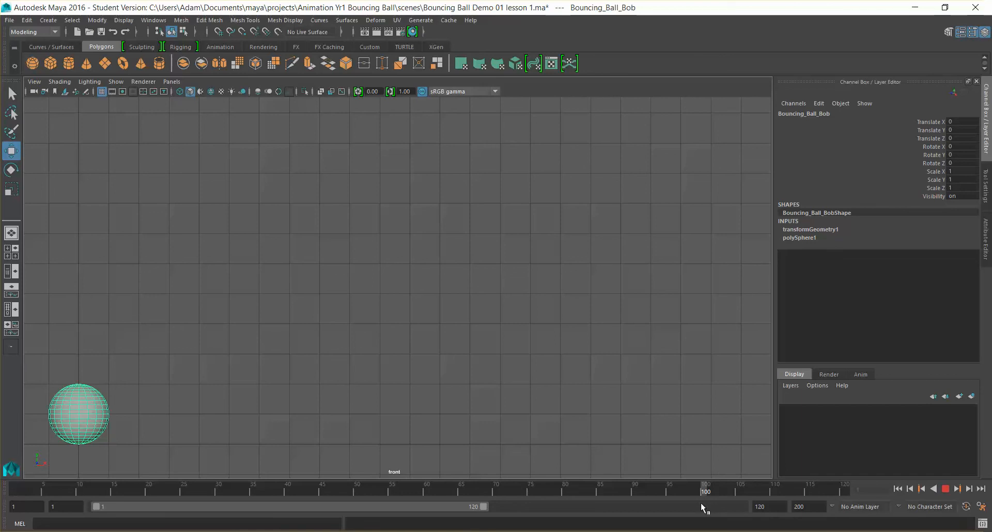
key(Escape)
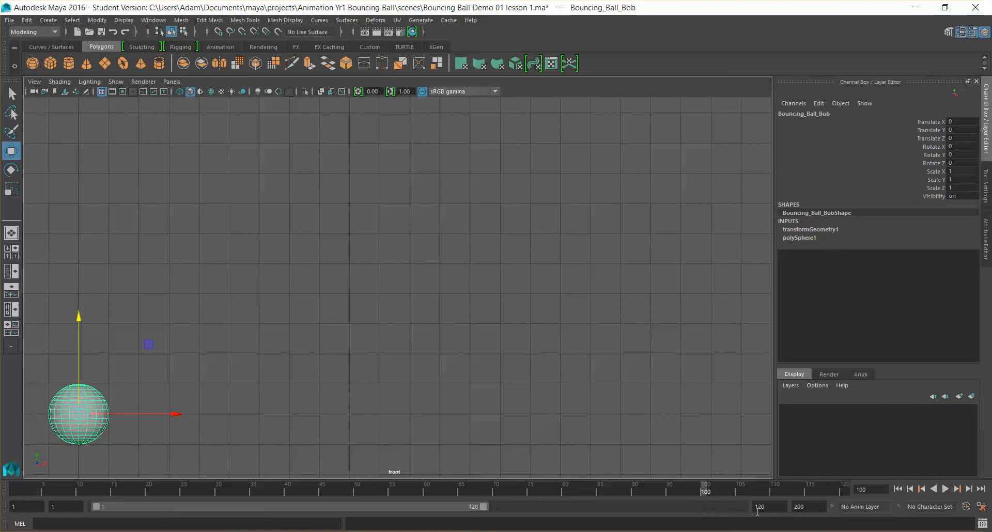
drag(765, 507, 756, 508)
text(100)
key(Return)
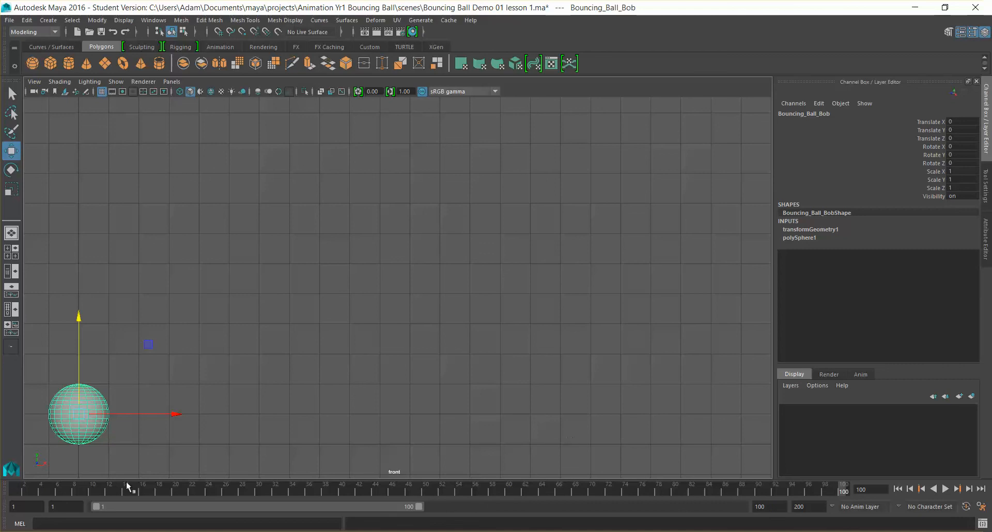
key(alt+v)
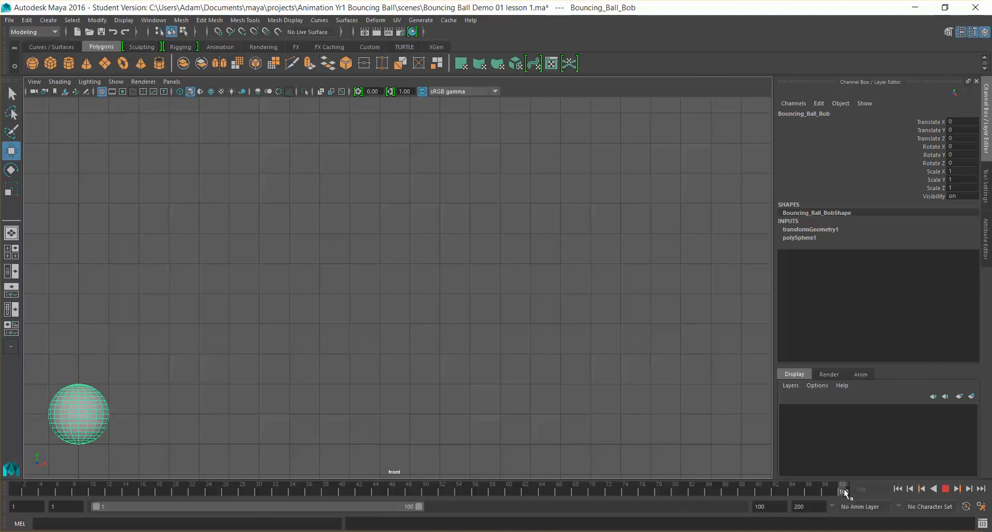
mouse_move(70, 497)
mouse_down()
mouse_move(2, 498)
mouse_move(874, 494)
mouse_move(16, 494)
mouse_up()
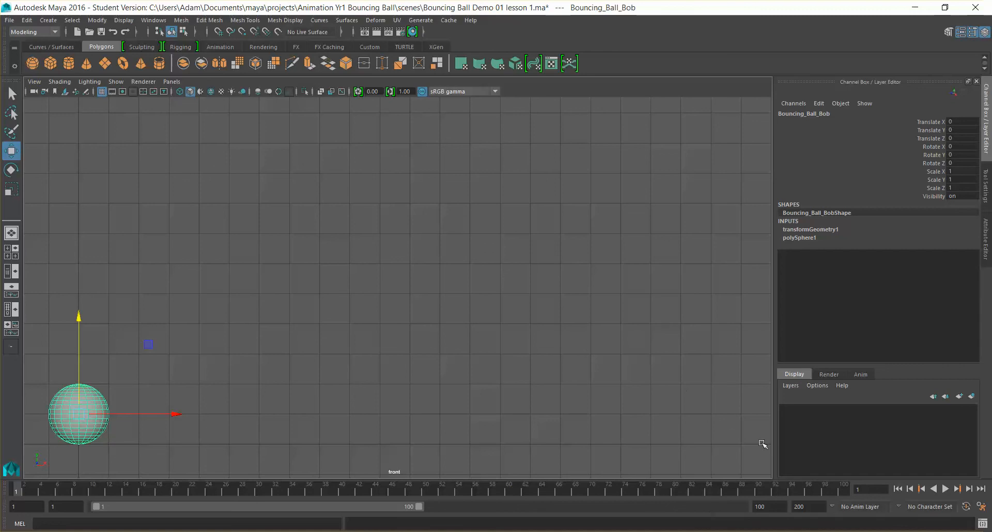
- Try moving the ball along the X axis to about 21.139 and undo the move
click(79, 318)
drag(163, 412, 782, 408)
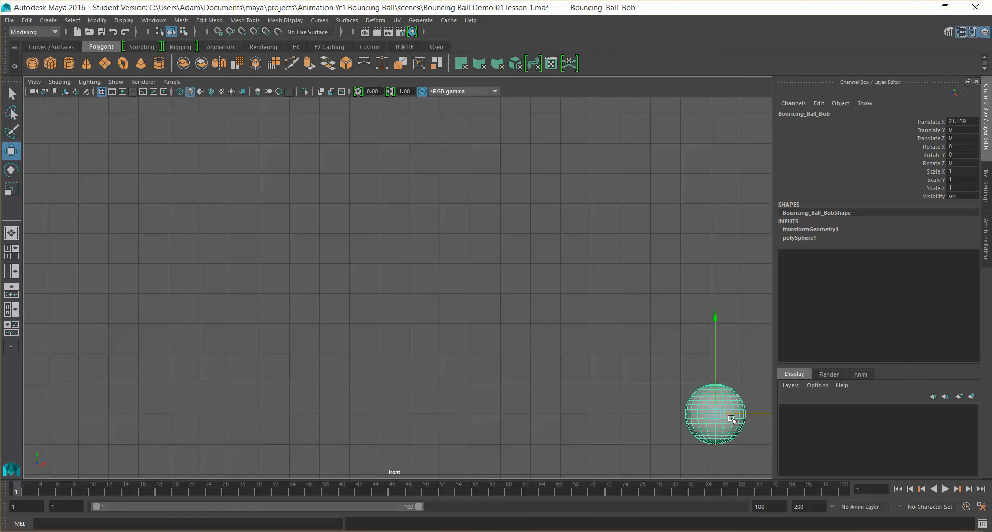
key(ctrl+z)
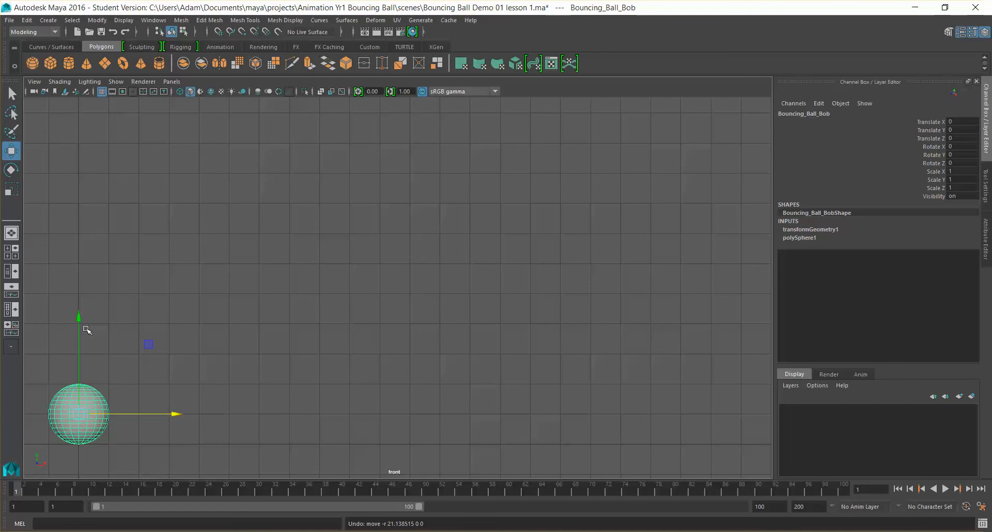
- Raise the ball along the Y axis, set its Translate Y to exactly 8 and select that channel
drag(78, 316, 71, 78)
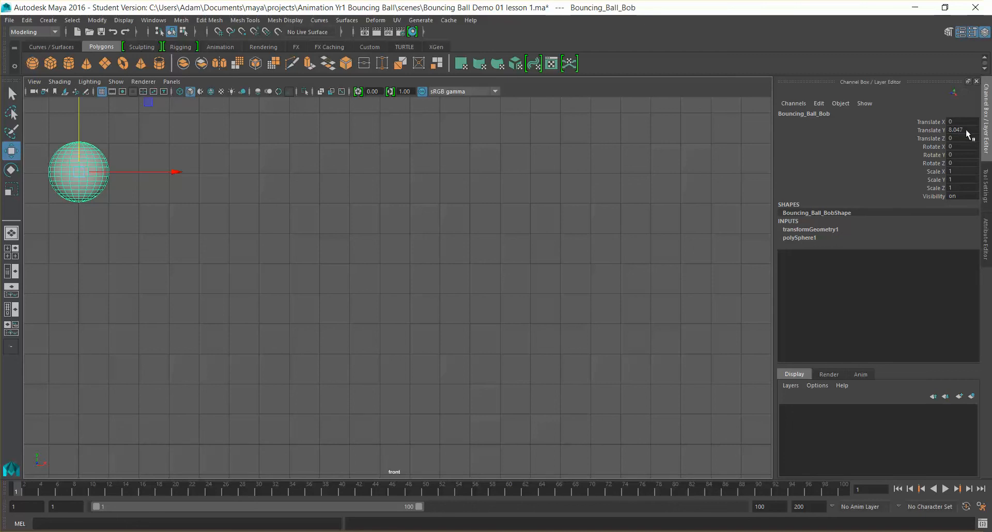
click(928, 130)
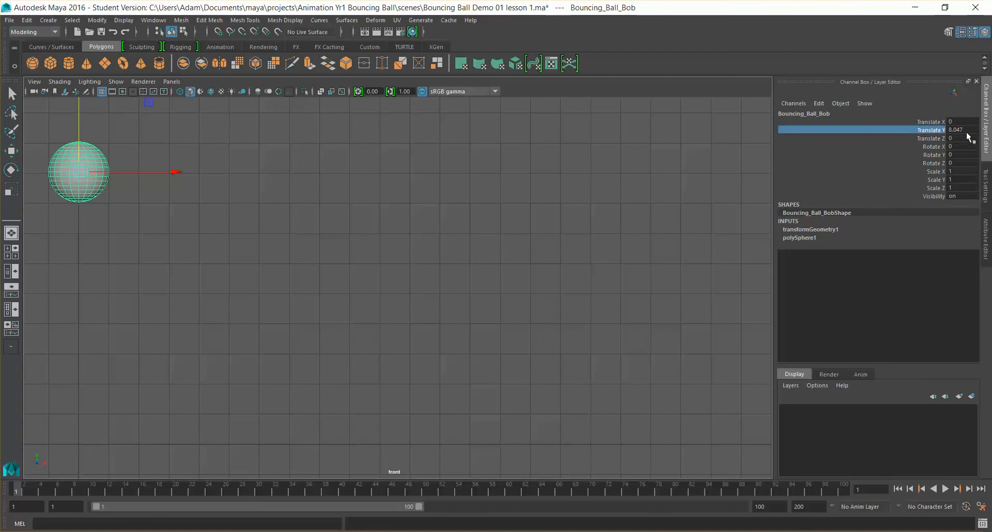
click(961, 130)
text(8)
key(Return)
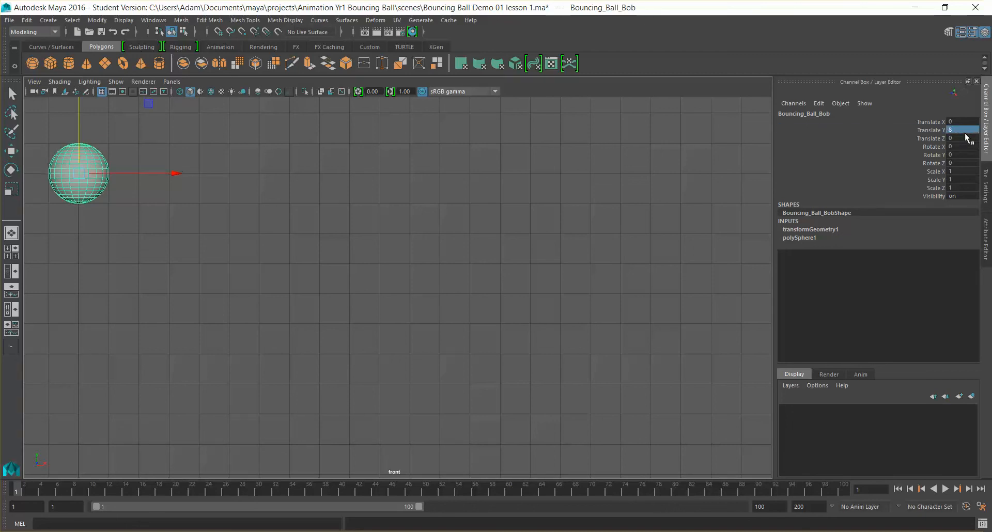
click(936, 131)
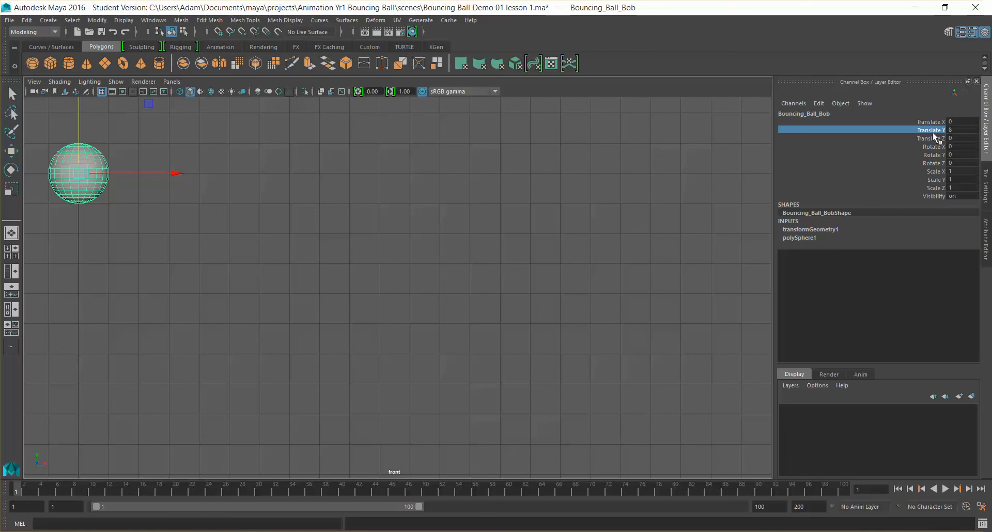
- Set a key on all of the ball's channels at frame 1 and undo it
key(s)
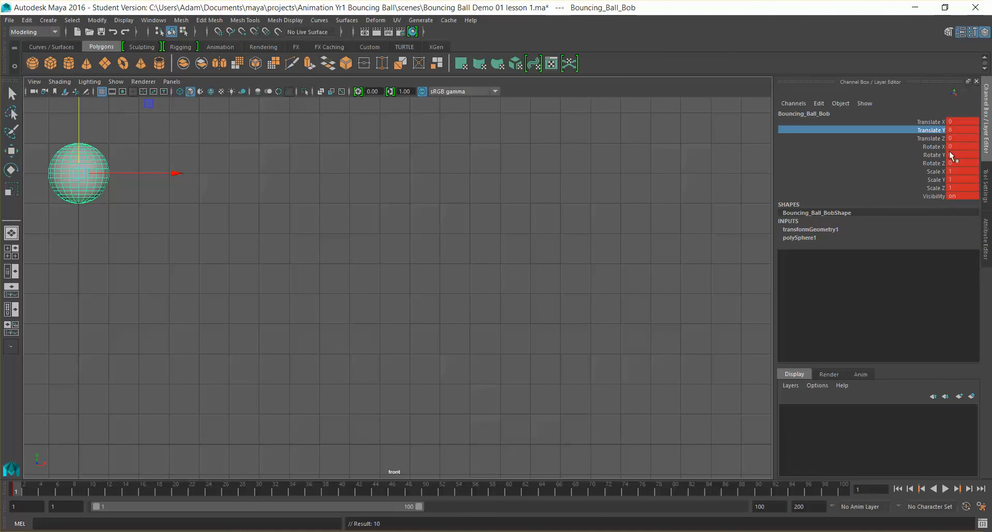
key(ctrl+z)
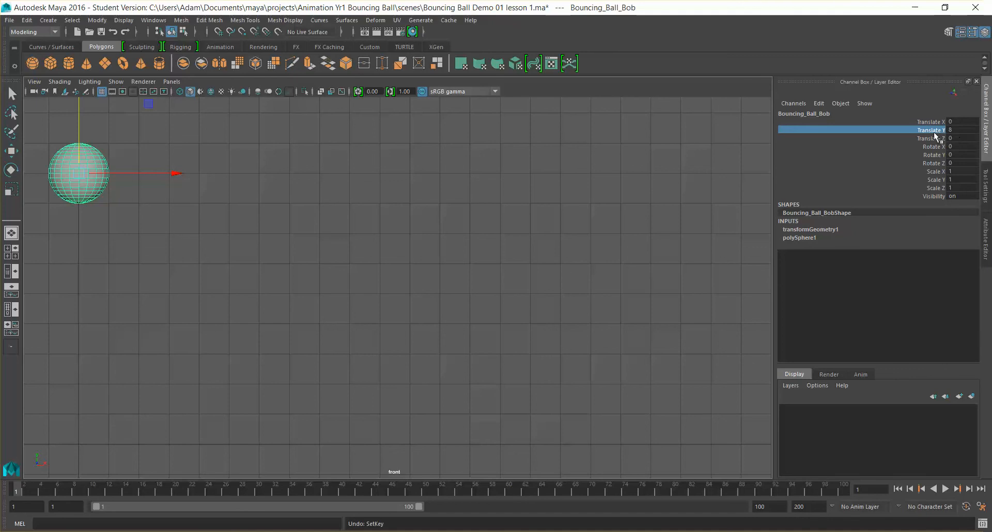
- Key only the ball's Translate Y channel at frame 1
right_click(933, 131)
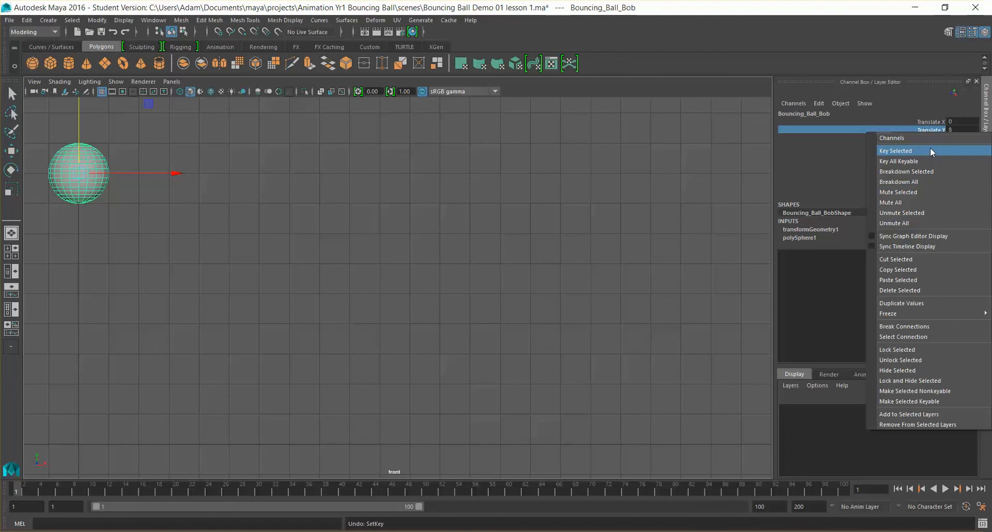
click(930, 149)
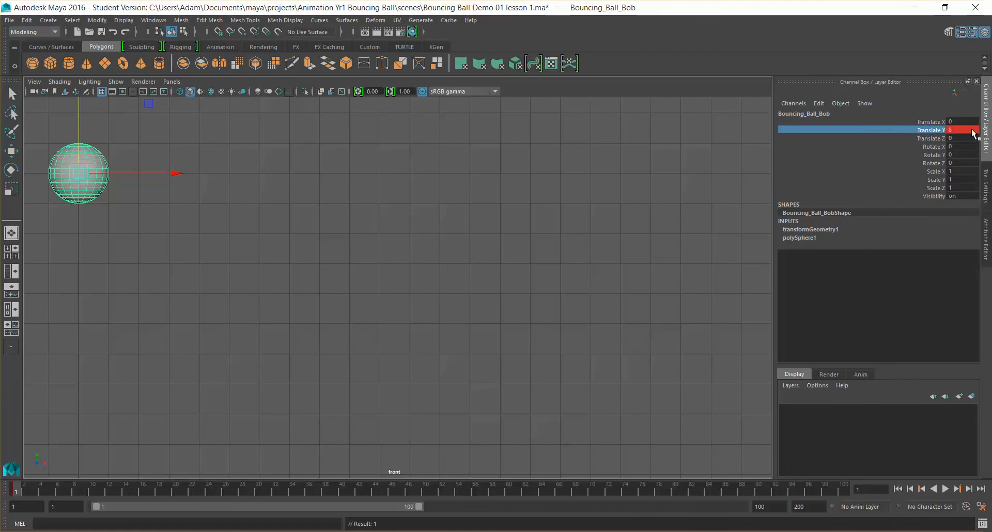
- Key all keyable channels of the ball at frame 1 and undo that keying
right_click(938, 129)
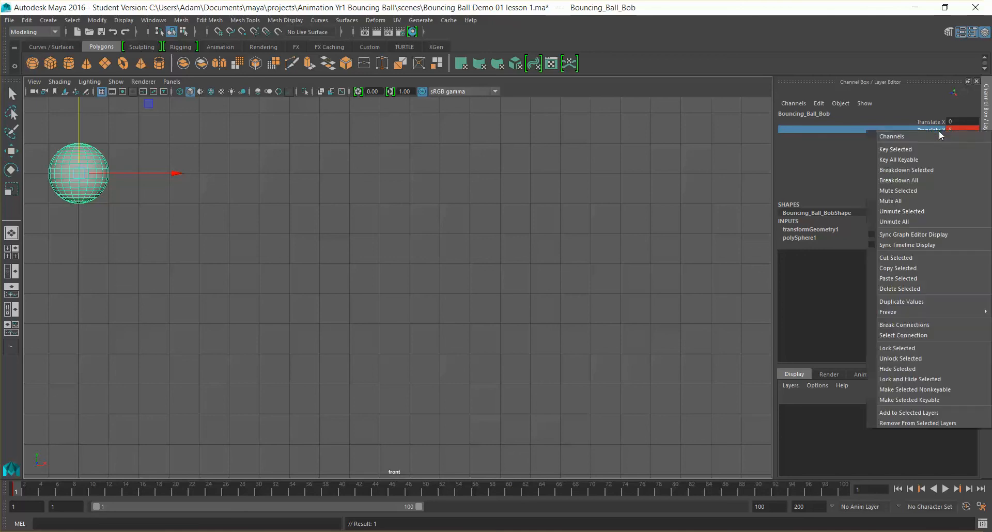
click(937, 159)
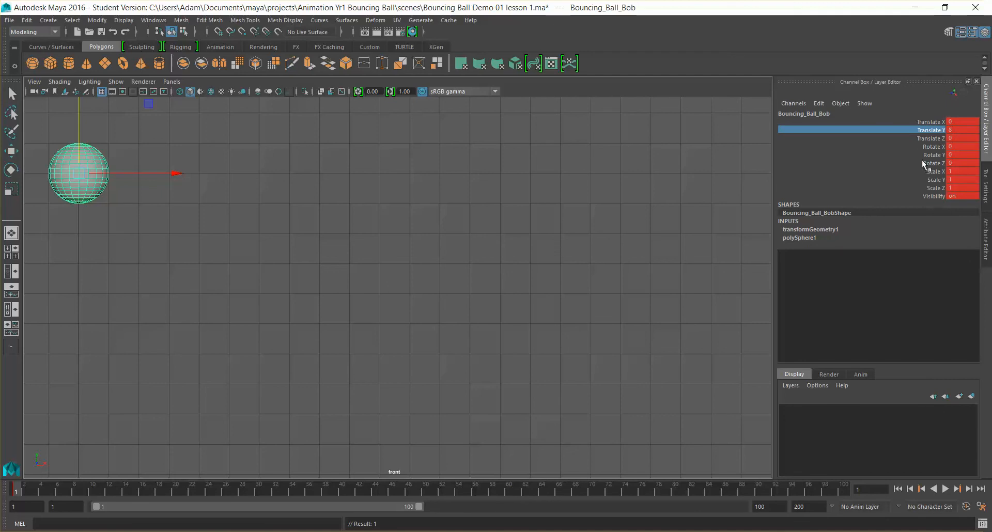
key(ctrl+z)
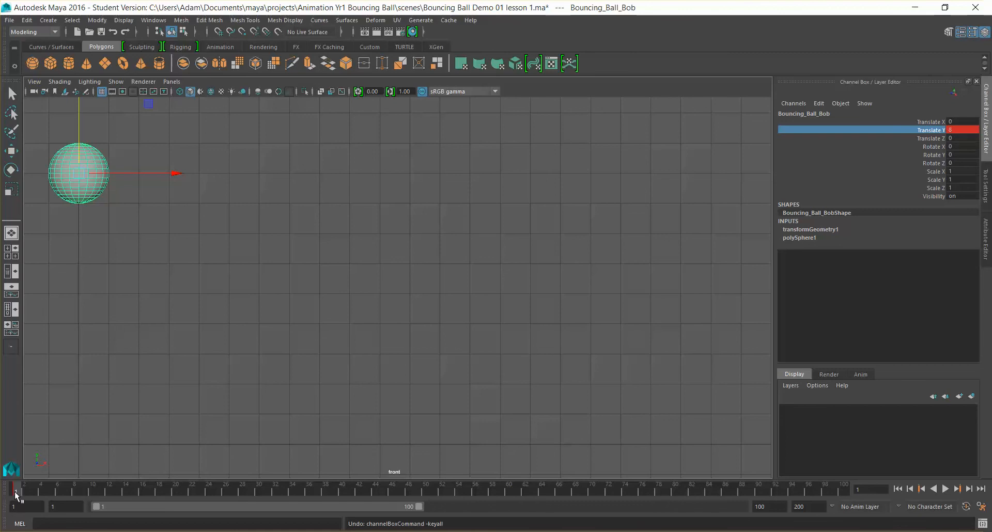
- Go to frame 10, set the ball's Translate Y to 0 and key only that channel
drag(18, 491, 32, 488)
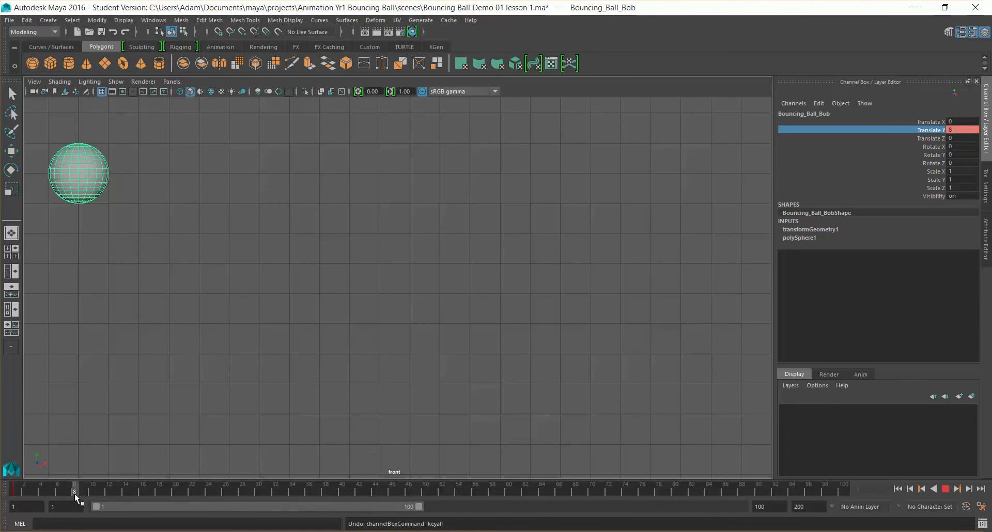
drag(88, 496, 89, 496)
double_click(960, 130)
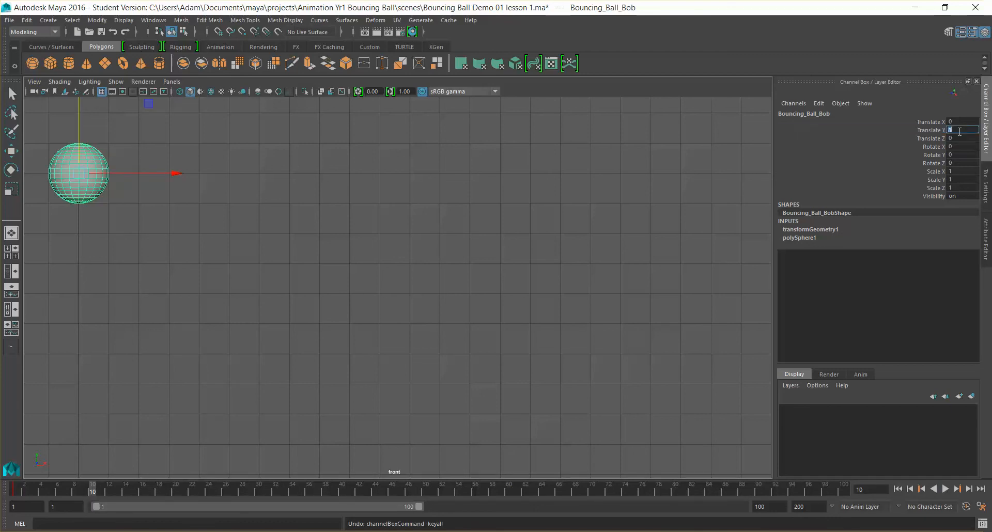
key(Return)
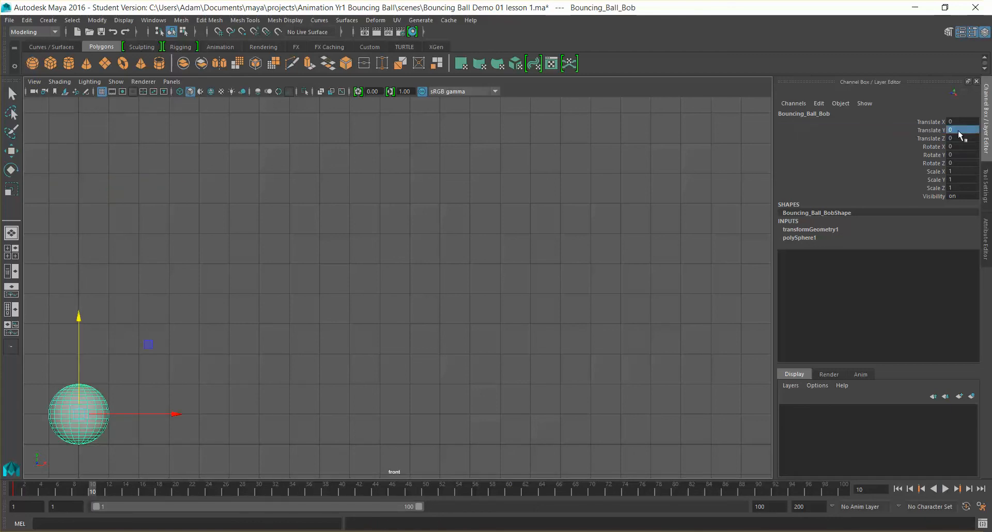
click(942, 130)
right_click(938, 131)
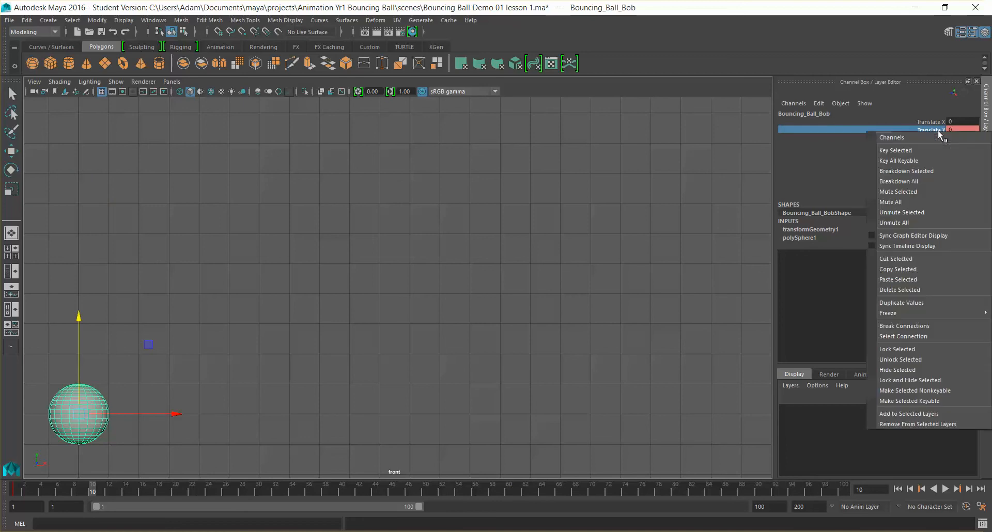
click(935, 130)
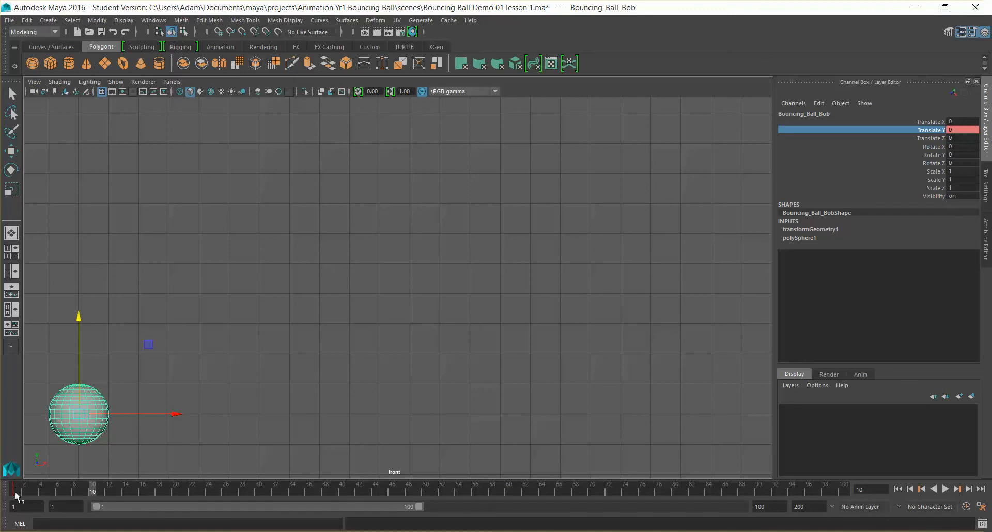
right_click(930, 133)
click(913, 144)
- Go to frame 20, set the ball's Translate Y to 6 and key only that channel
drag(91, 491, 175, 492)
key(w)
click(968, 129)
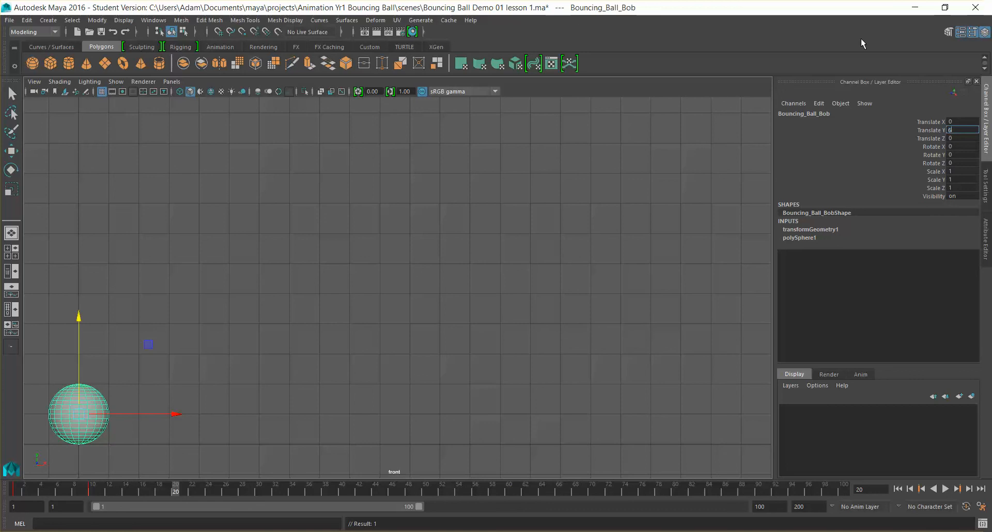
text(6)
key(Return)
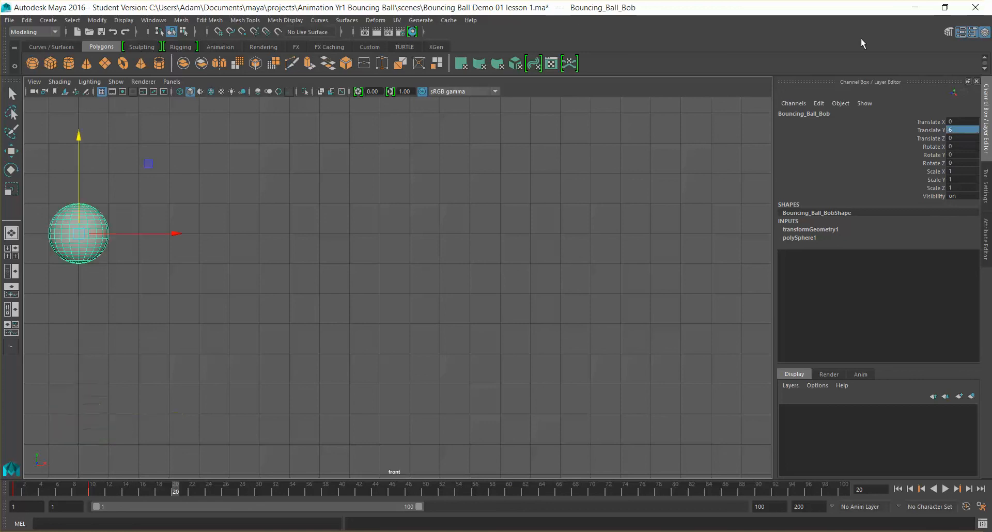
click(937, 129)
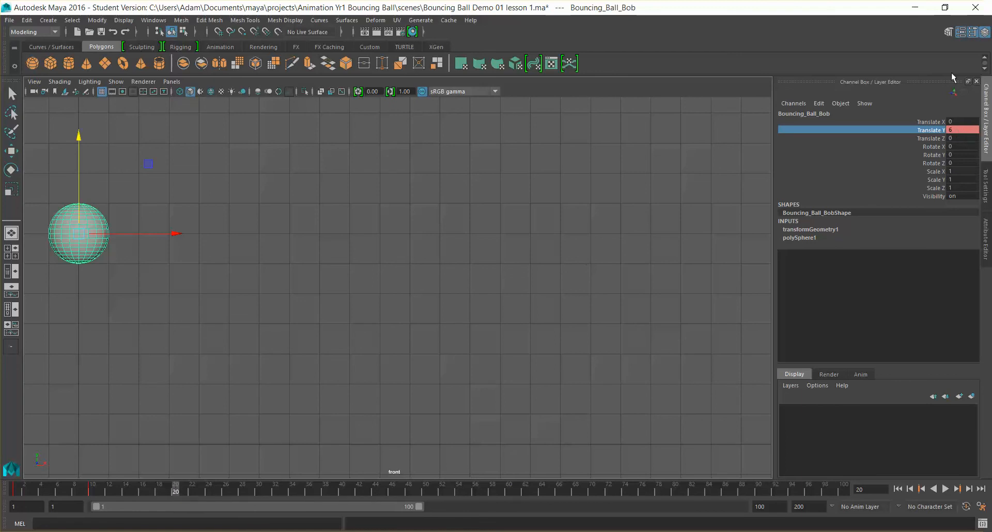
right_click(942, 133)
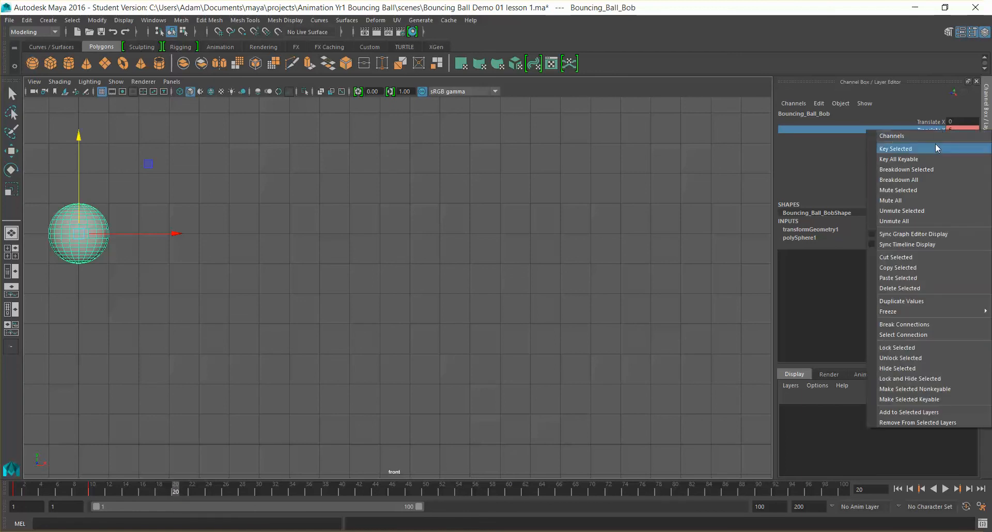
click(935, 147)
- Scrub the timeline from the start to frame 20 to preview the ball's first bounce
key(alt+v)
drag(101, 497, 176, 501)
key(alt+v)
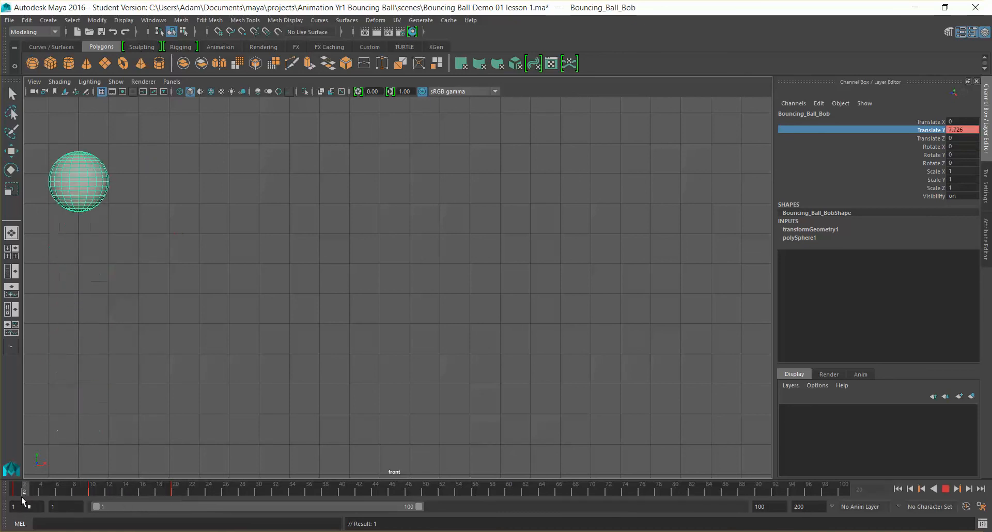
drag(107, 497, 177, 498)
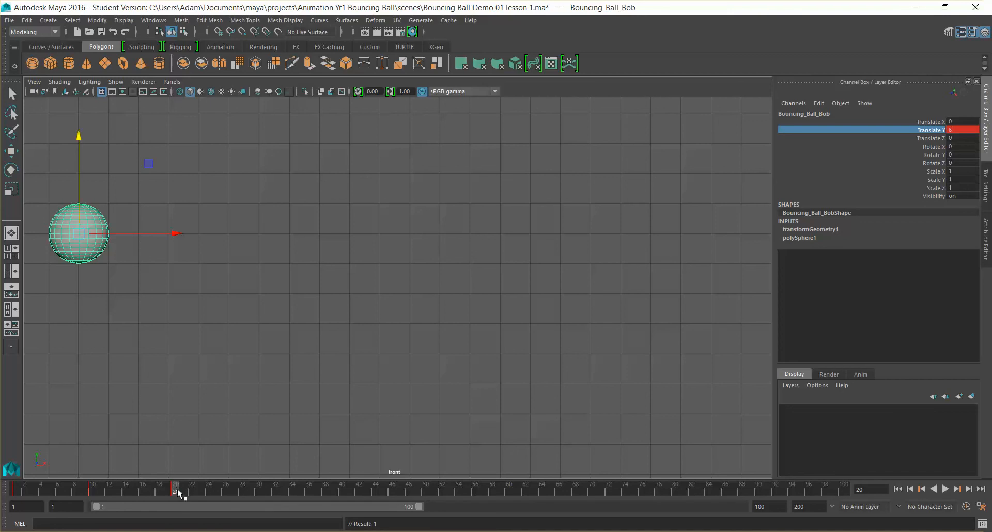
- Go to frame 30, set the ball's Translate Y to 0 and key only that channel
key(alt+v)
key(alt+v)
double_click(963, 130)
text(0)
key(Return)
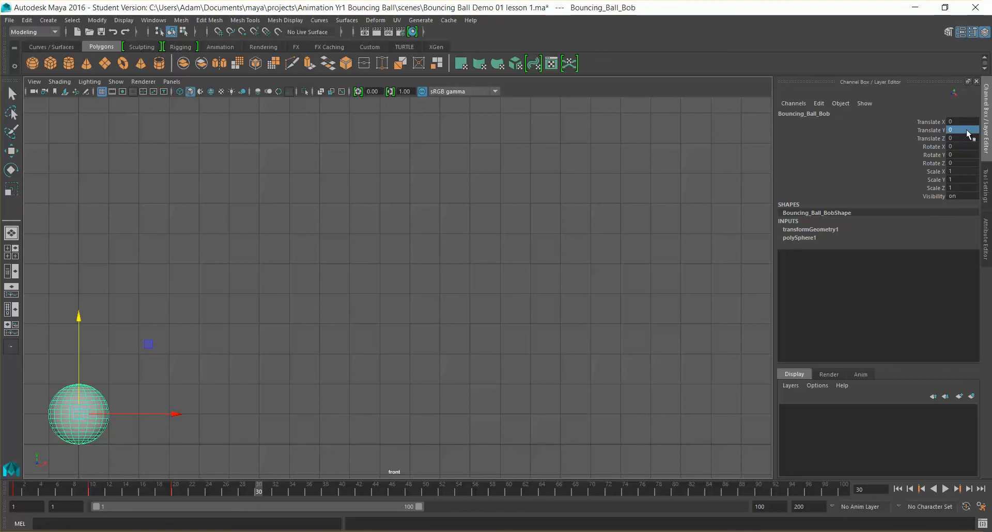
right_click(932, 142)
click(932, 144)
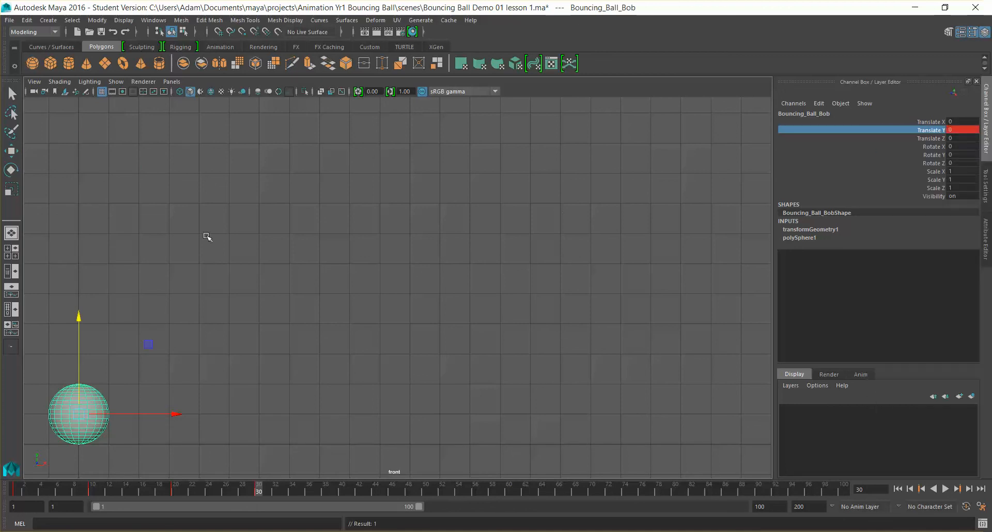
- Scrub through the keys from frame 1 to frame 30 to review the ball's up-and-down motion
click(17, 491)
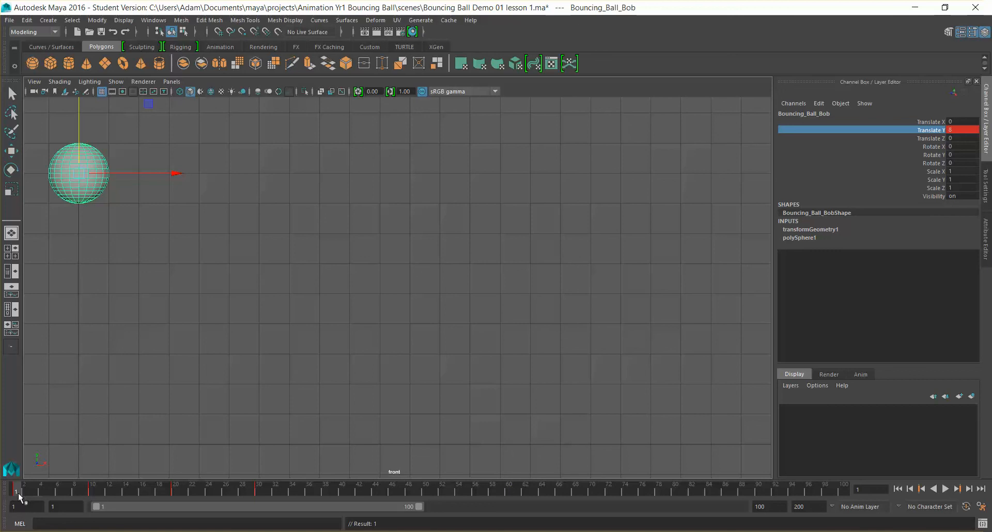
mouse_move(17, 493)
mouse_down()
mouse_move(261, 492)
mouse_move(15, 497)
mouse_move(98, 492)
mouse_move(89, 494)
mouse_up()
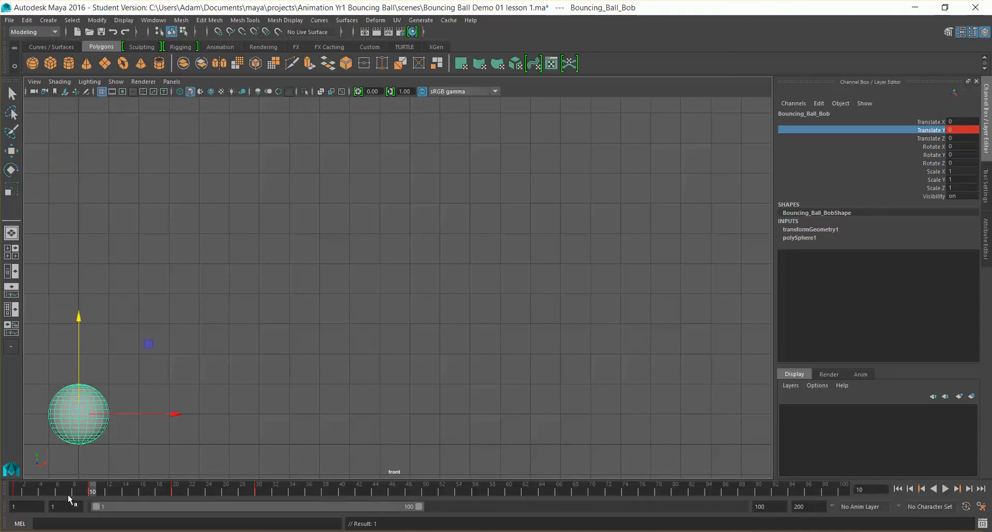
click(17, 491)
mouse_move(23, 496)
mouse_down()
mouse_move(58, 494)
mouse_move(20, 491)
mouse_up()
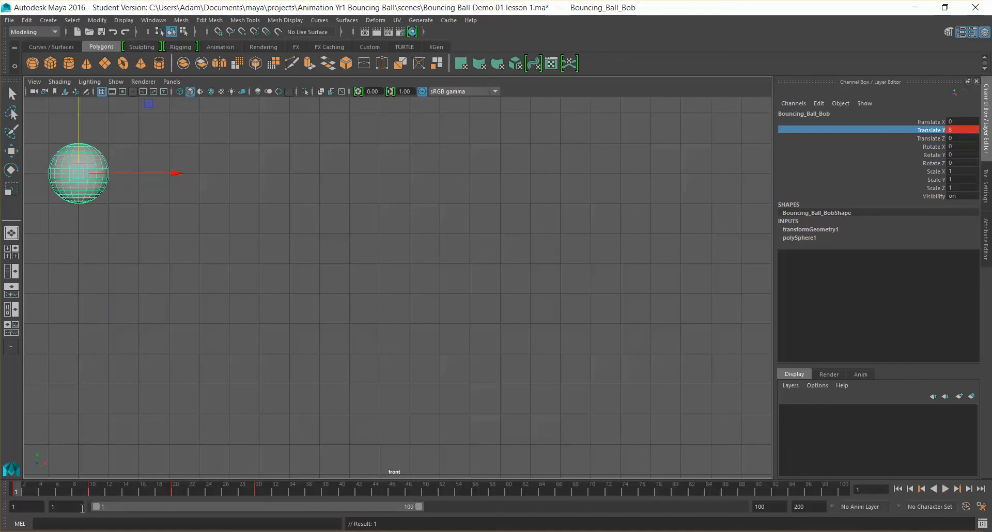
click(92, 490)
drag(91, 494, 258, 524)
key(alt+v)
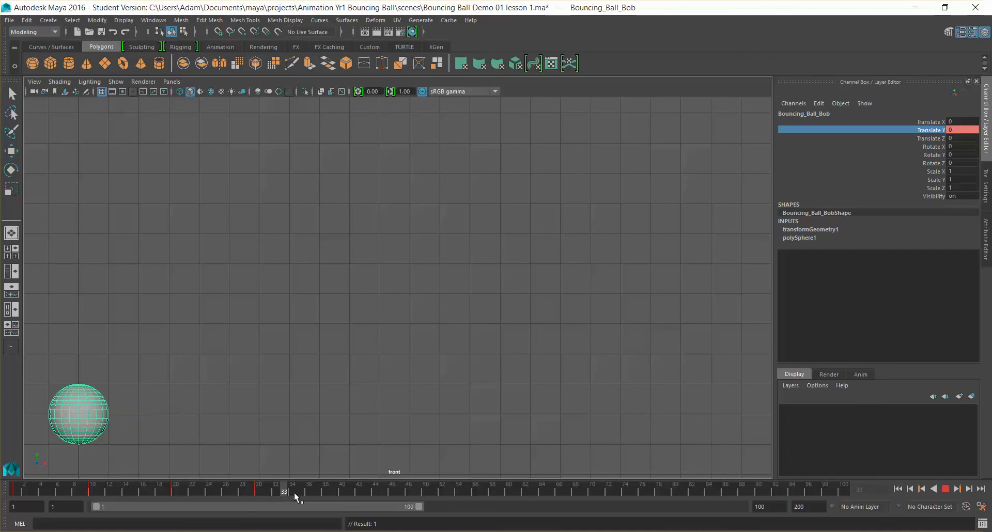
- Go to frame 40, set the ball's Translate Y to 4 and key only that channel
click(344, 495)
click(959, 130)
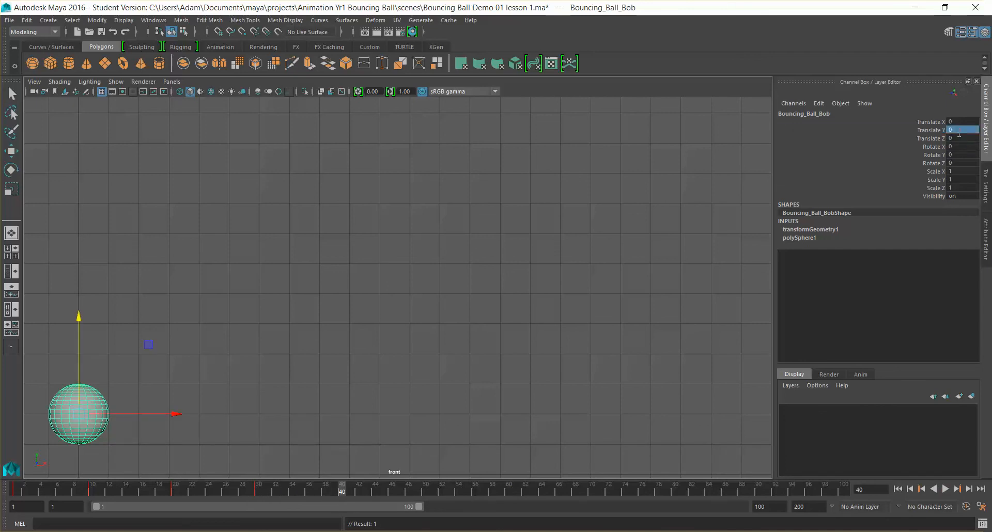
text(4)
key(Return)
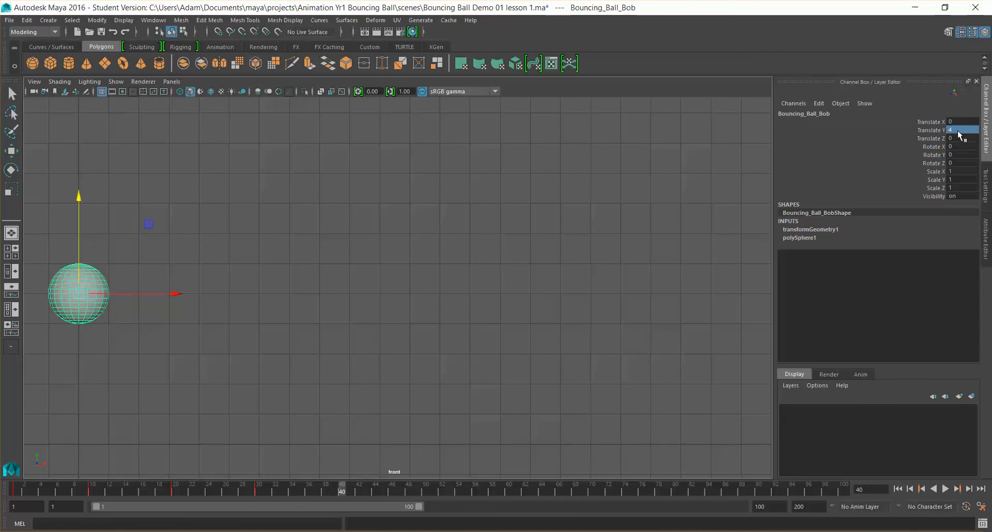
click(916, 130)
right_click(916, 130)
click(923, 149)
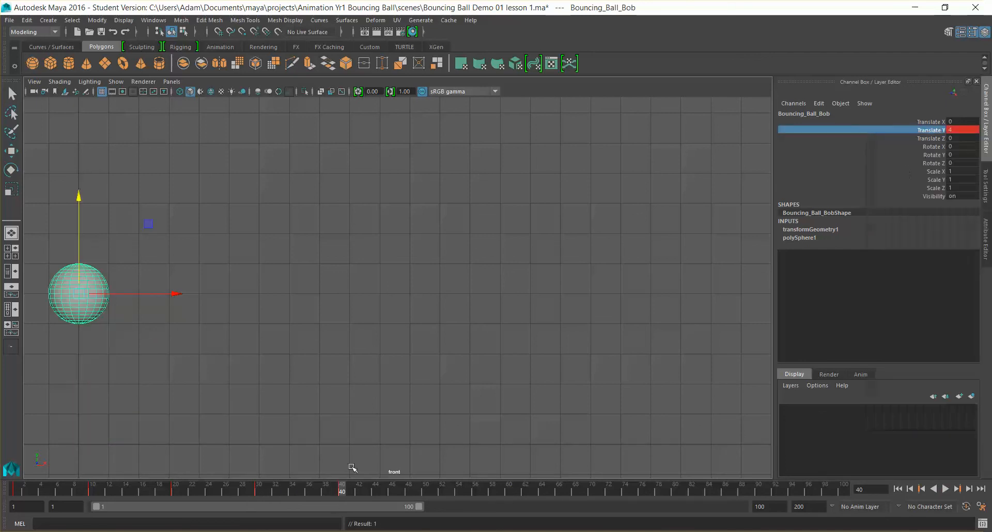
- Go to frame 50, set the ball's Translate Y to 0 and key only that channel
drag(345, 495, 431, 504)
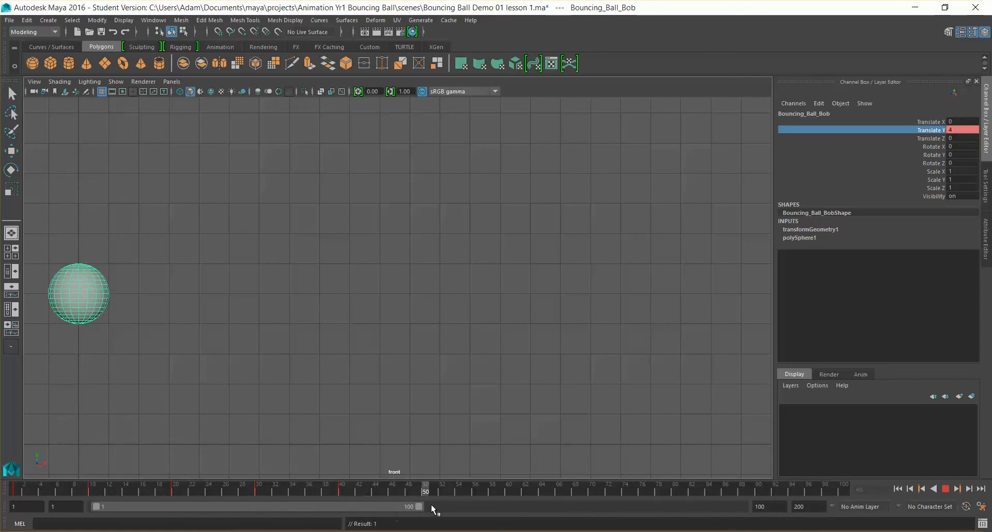
double_click(974, 131)
text(0)
key(Return)
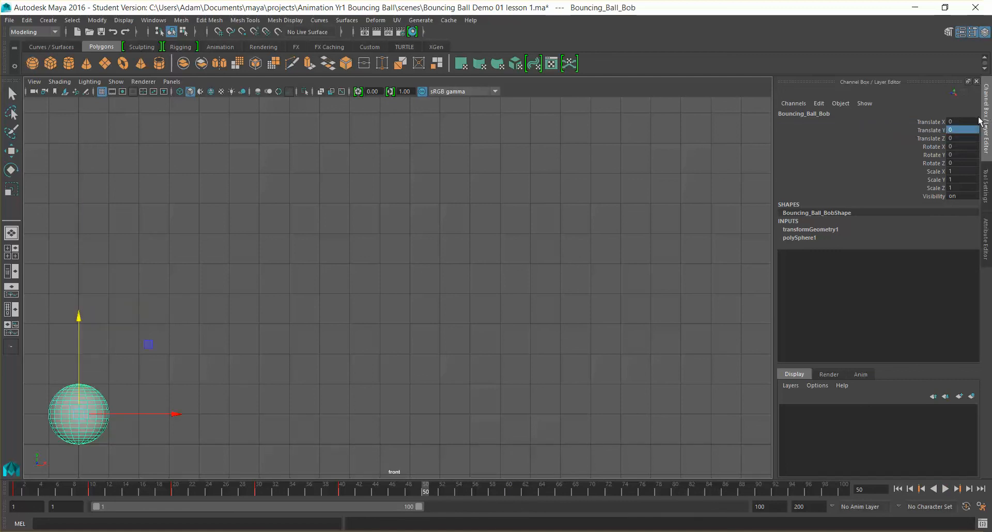
right_click(931, 131)
click(917, 152)
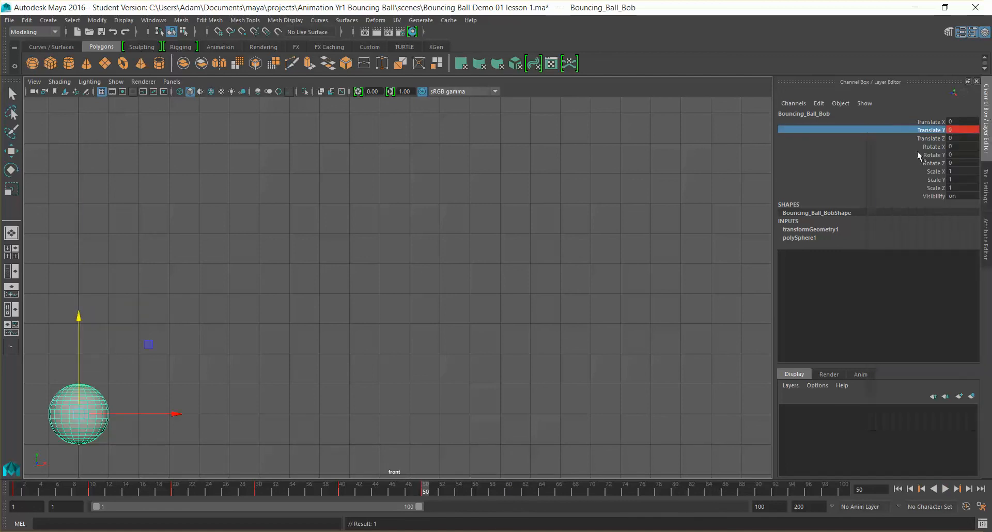
- Go to frame 60, set the ball's Translate Y to 2 and key only that channel
mouse_move(423, 490)
mouse_down()
mouse_move(31, 491)
mouse_move(384, 488)
mouse_move(427, 490)
mouse_move(422, 499)
mouse_up()
key(alt+v)
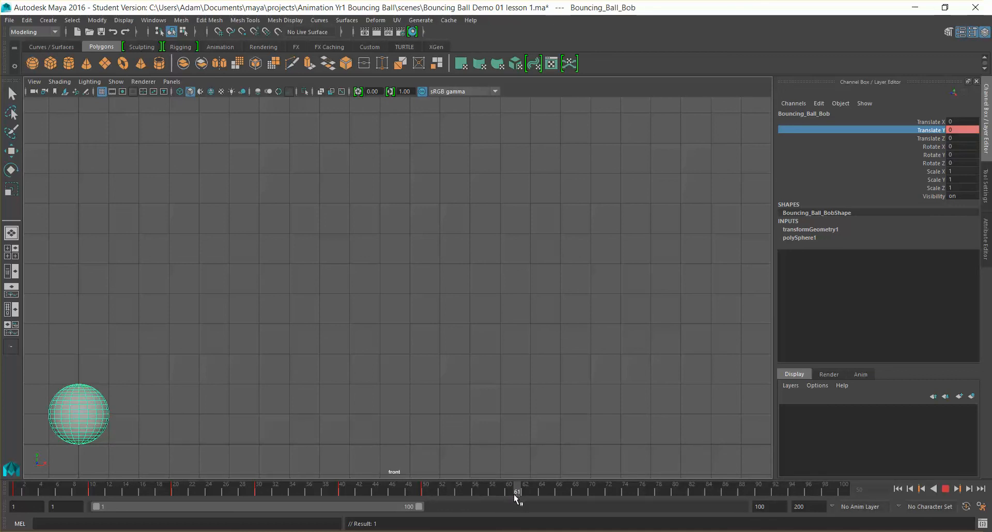
key(alt+v)
double_click(960, 128)
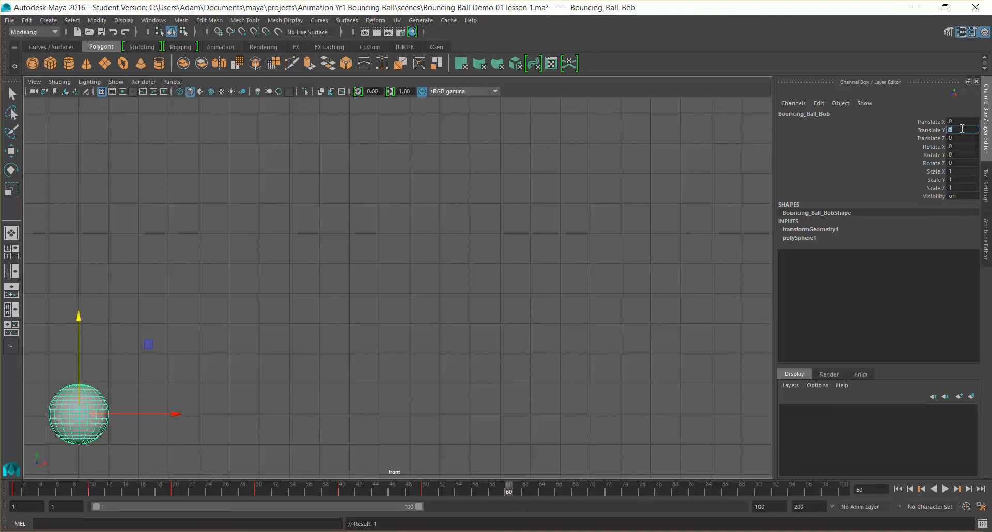
text(2)
key(Return)
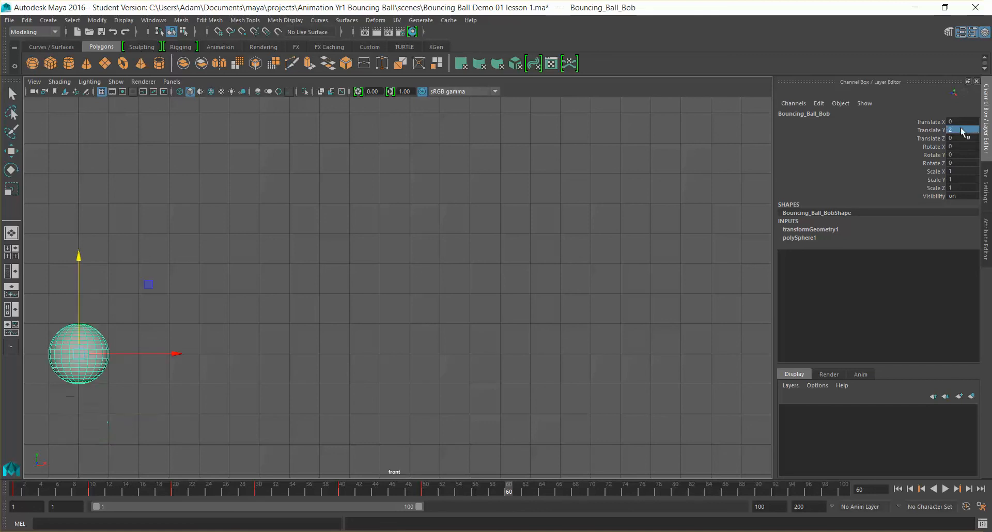
click(925, 130)
right_click(922, 132)
click(927, 151)
- Go to frame 70, set the ball's Translate Y to 0 and key only that channel
key(alt+v)
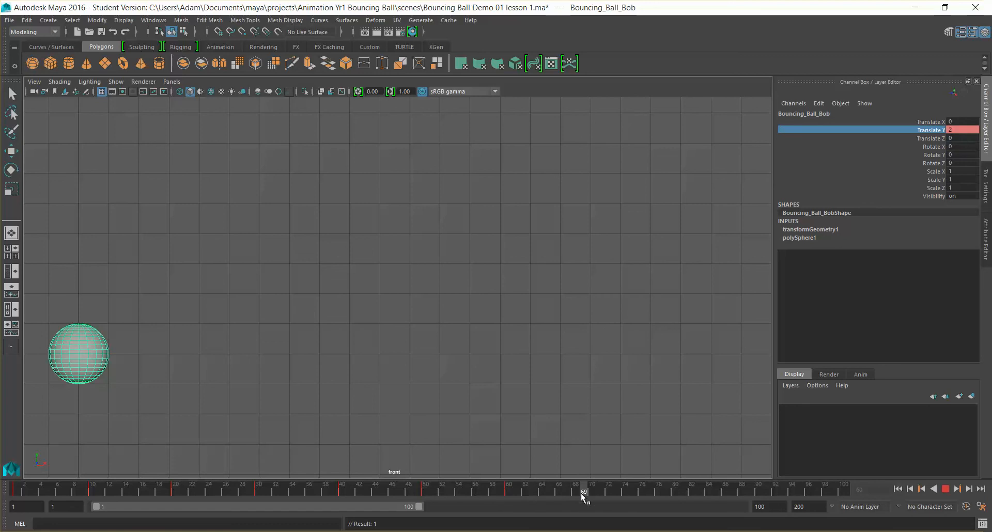
click(591, 491)
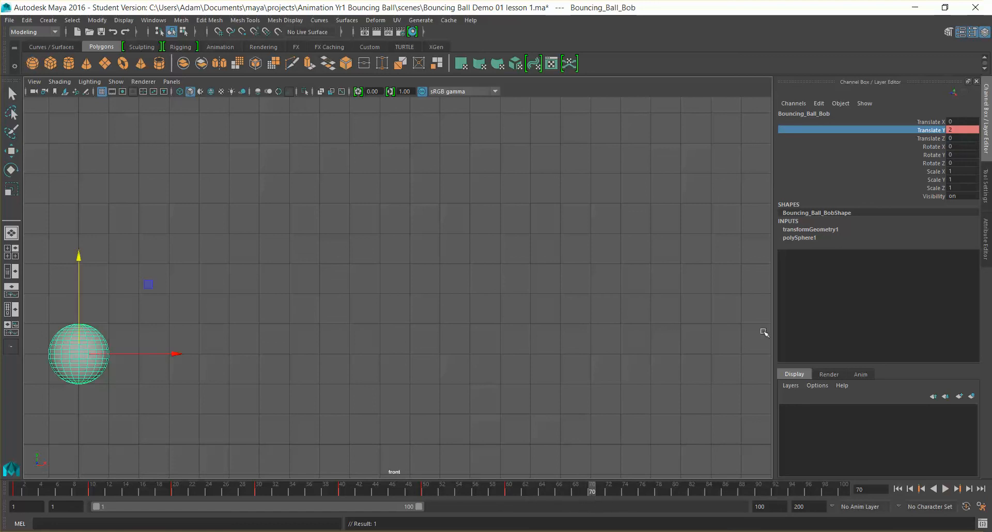
click(964, 131)
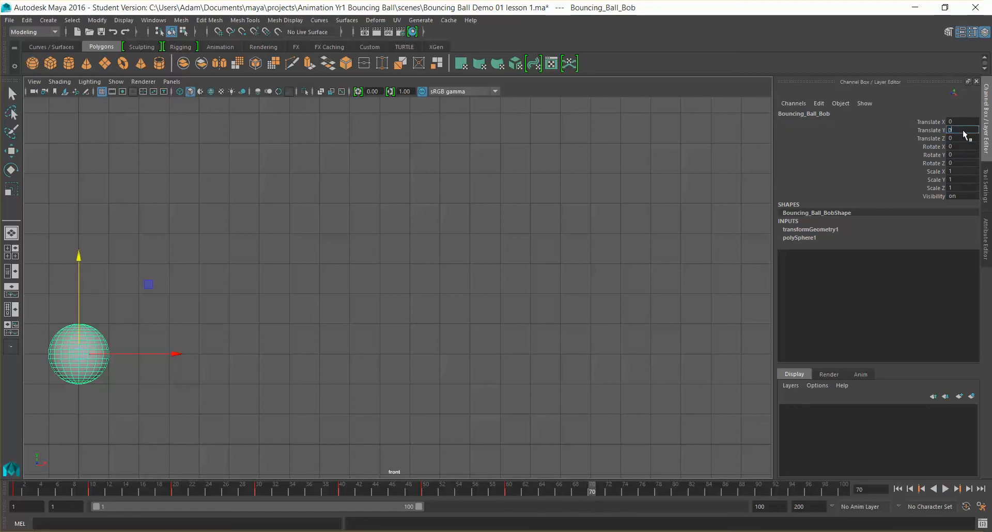
text(0)
key(Return)
right_click(930, 131)
click(944, 149)
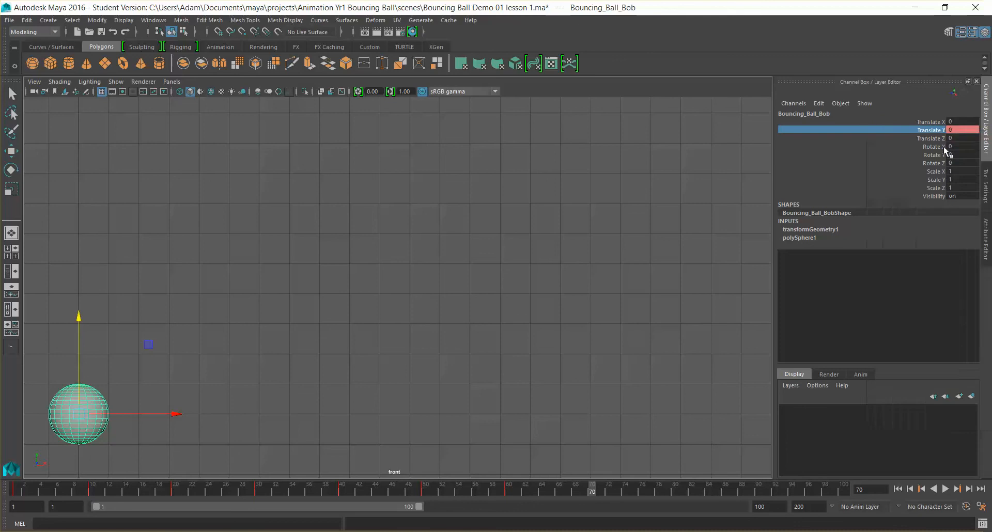
- Go to frame 80, set the ball's Translate Y to 1 and key only that channel
click(674, 489)
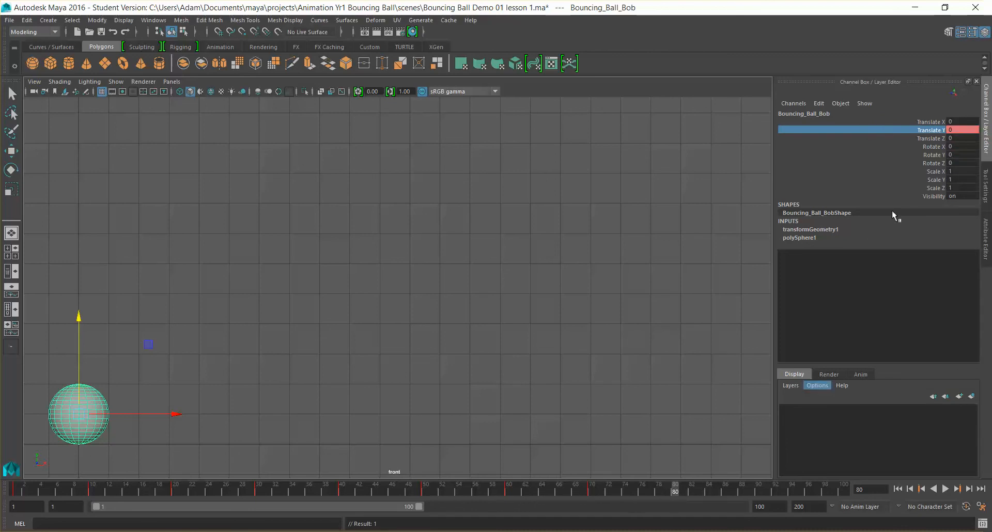
click(970, 130)
text(1)
key(Return)
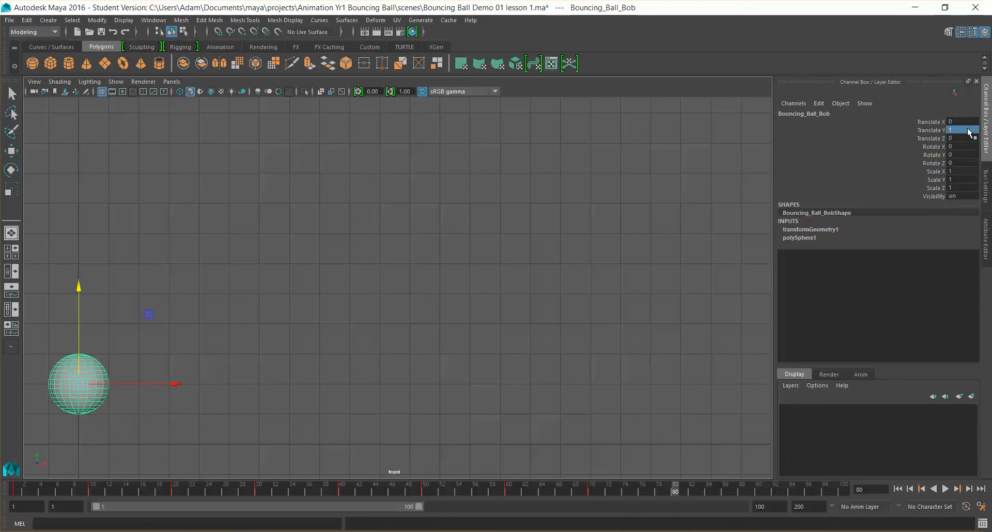
click(938, 130)
right_click(938, 129)
click(948, 148)
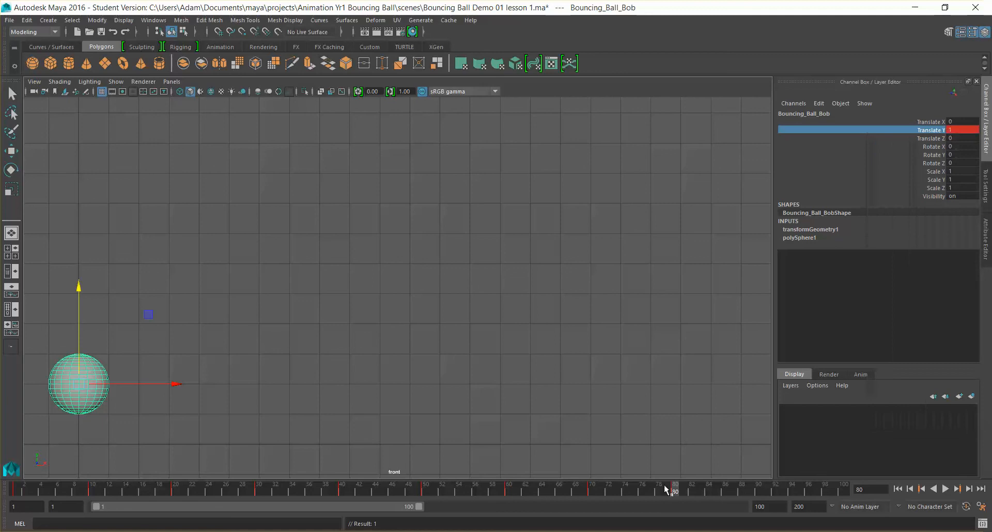
- Go to frame 90, set the ball's Translate Y to 0 and key only that channel
drag(679, 489, 687, 489)
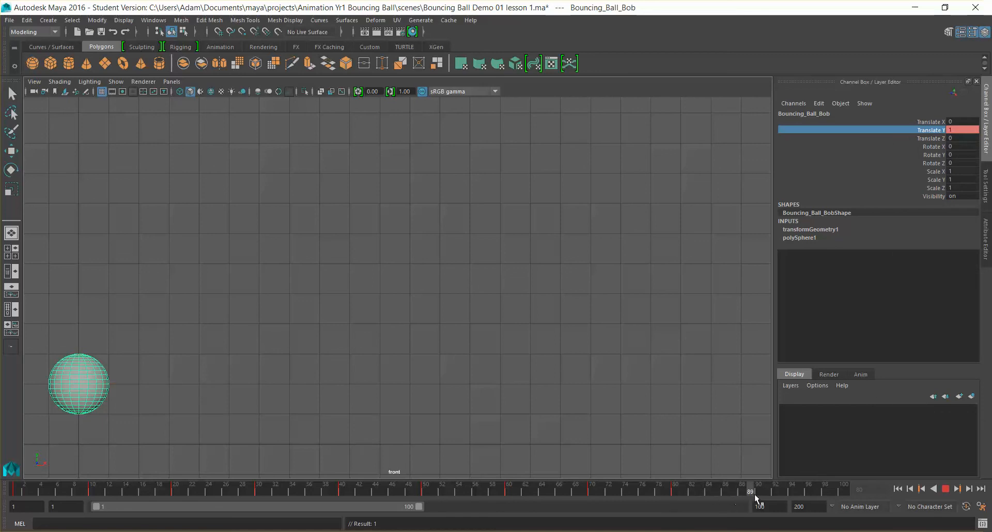
drag(755, 494, 754, 494)
double_click(970, 130)
text(0)
key(Return)
right_click(937, 129)
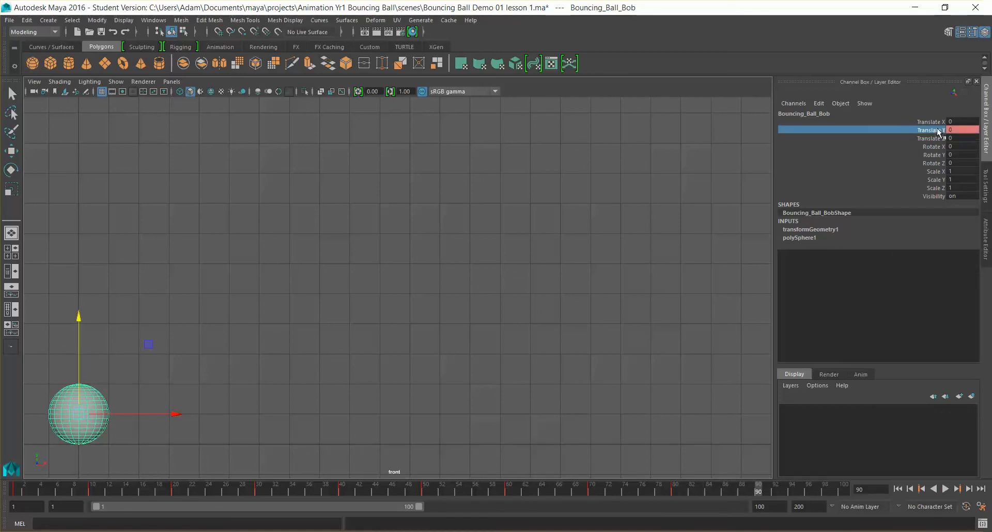
click(943, 144)
- Play the animation from frame 1 to review the vertical bounces, and stop the playback
key(alt+v)
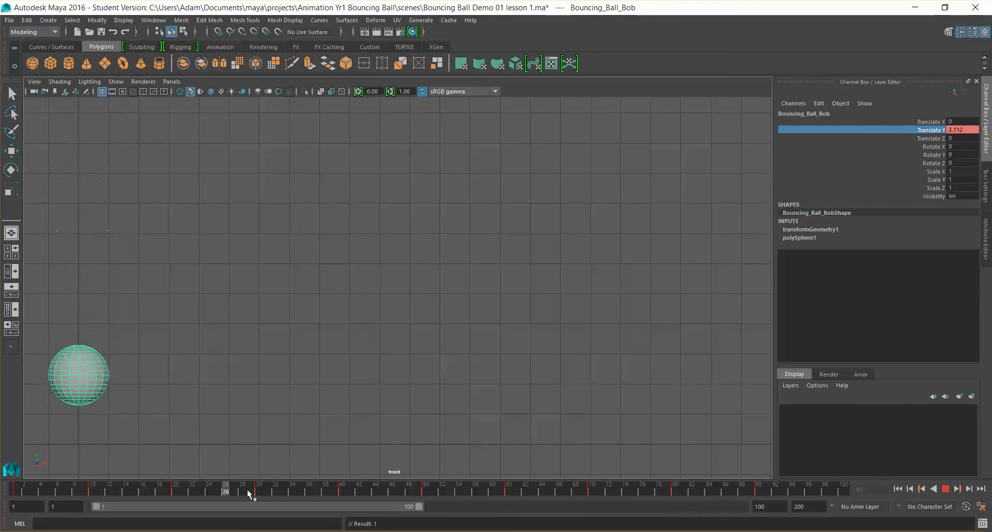
click(11, 492)
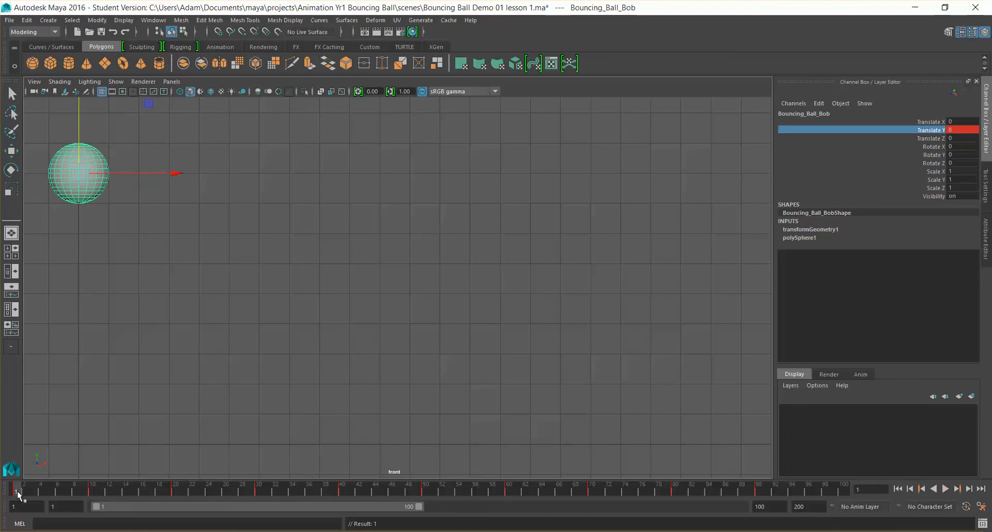
click(945, 489)
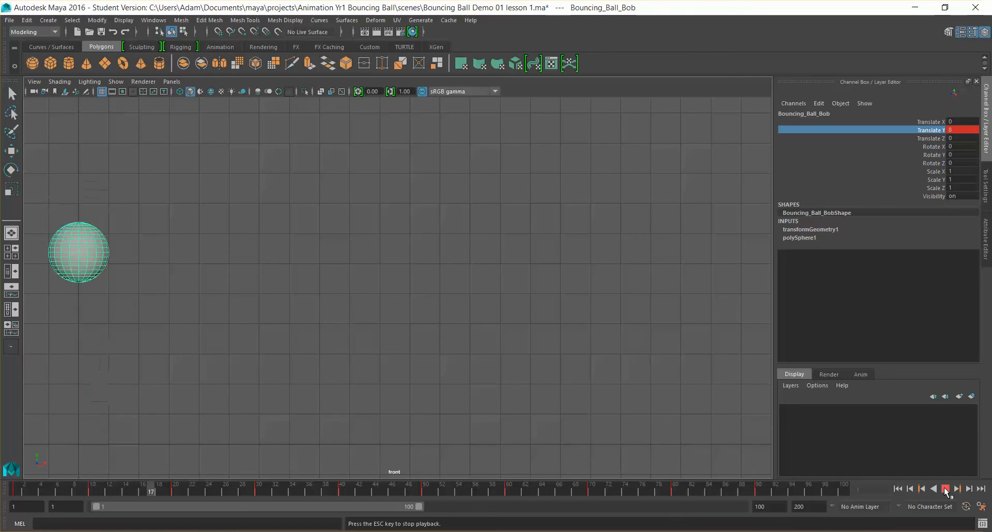
click(946, 490)
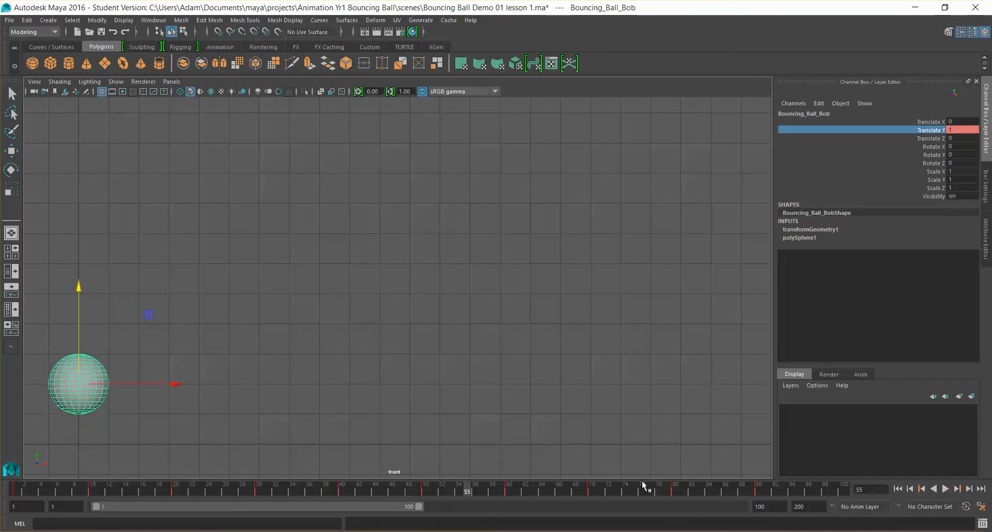
- Return to frame 1 and key only the ball's Translate X at 0
drag(466, 492, 16, 492)
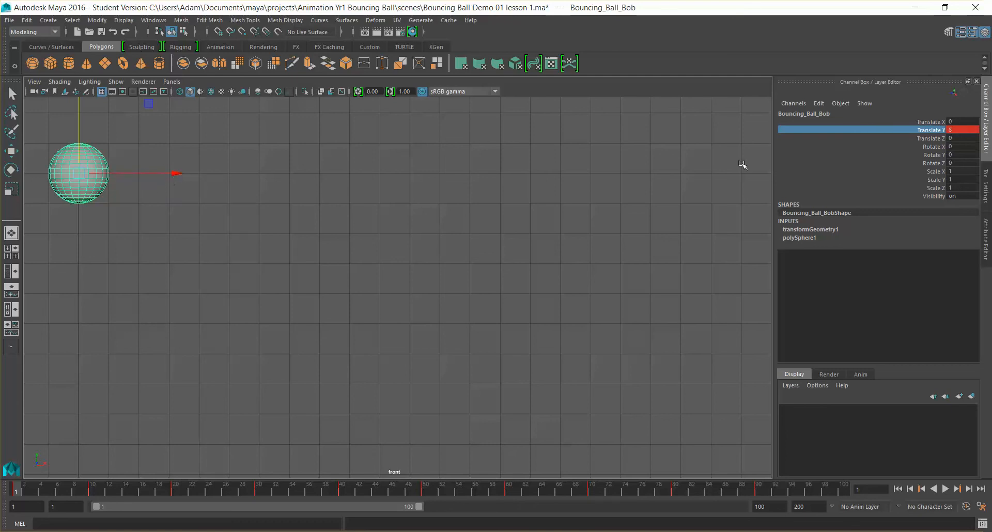
click(922, 122)
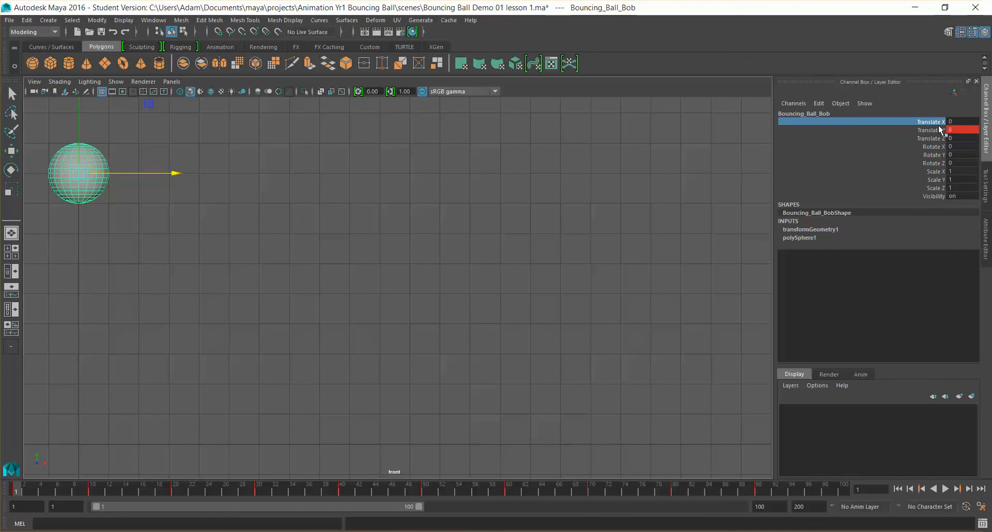
click(611, 179)
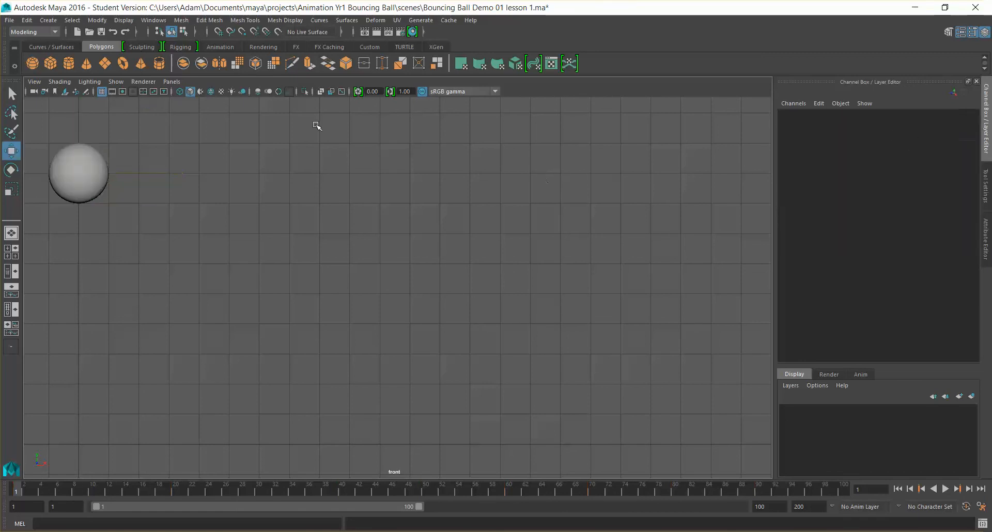
click(93, 166)
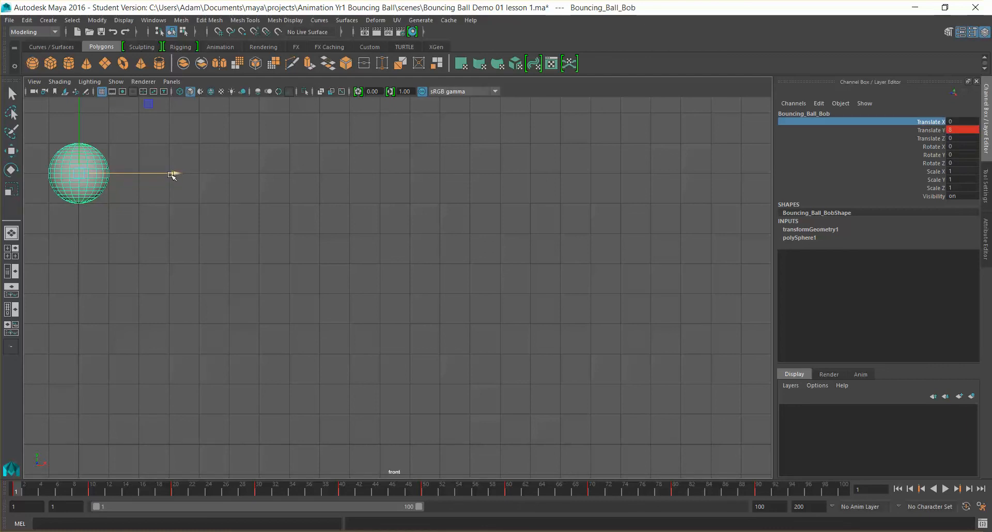
right_click(928, 122)
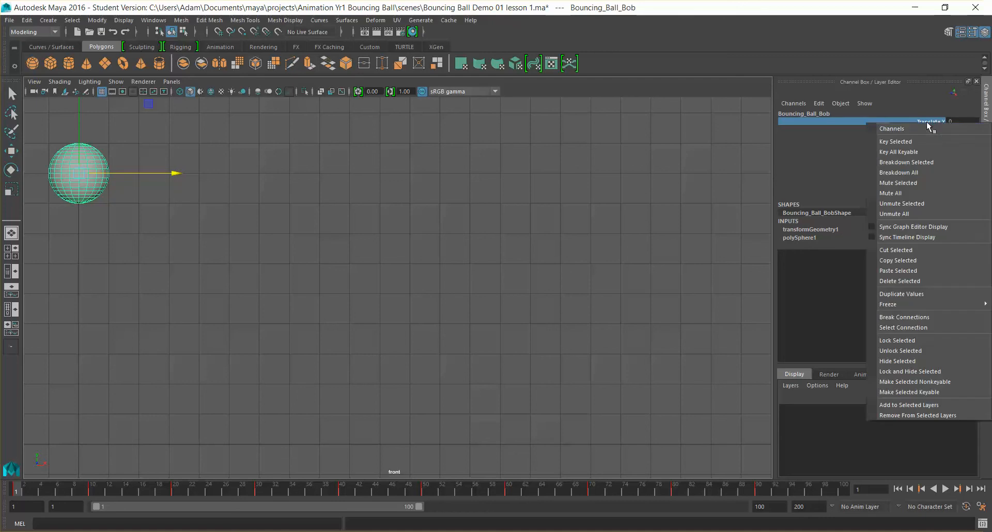
click(929, 141)
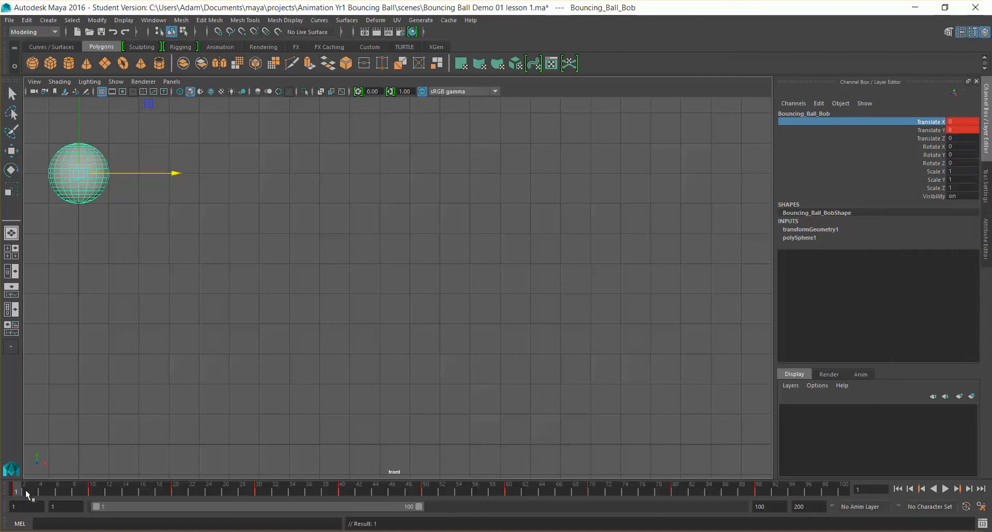
- Go to frame 100, set the ball's Translate X to 20 and key only that channel
key(alt+v)
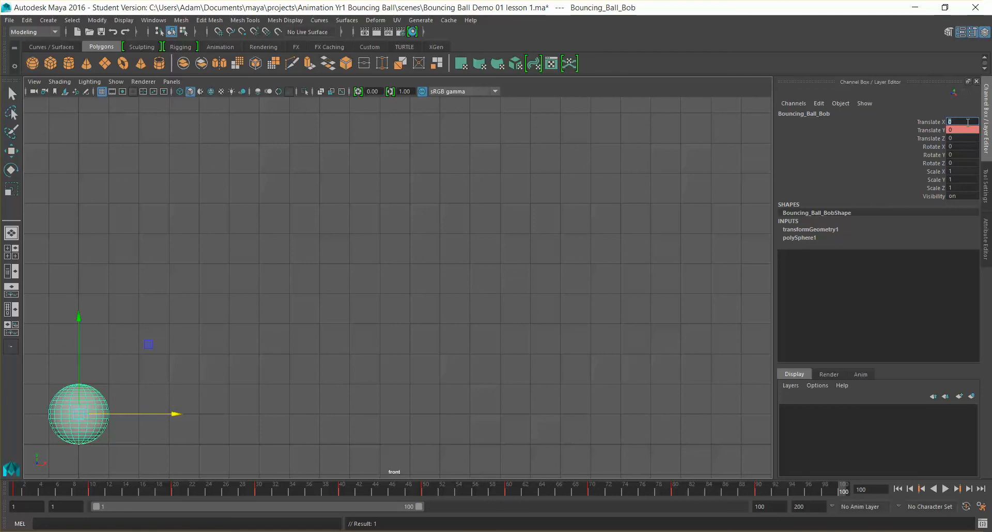
text(0)
key(Return)
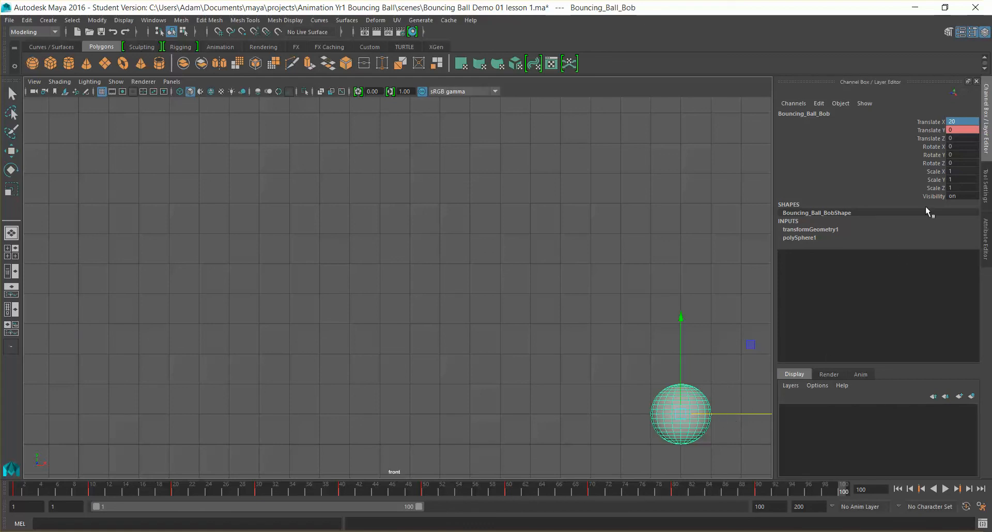
click(917, 121)
right_click(921, 122)
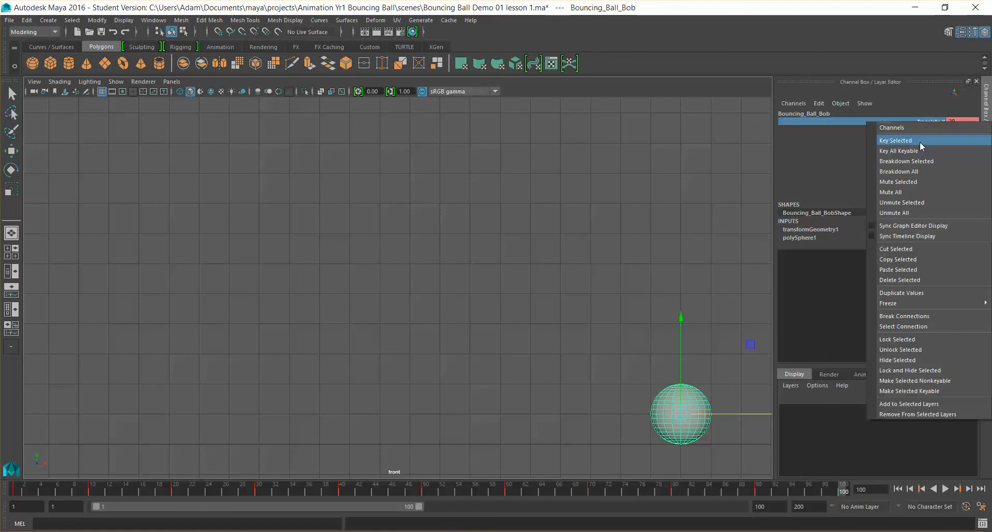
click(920, 140)
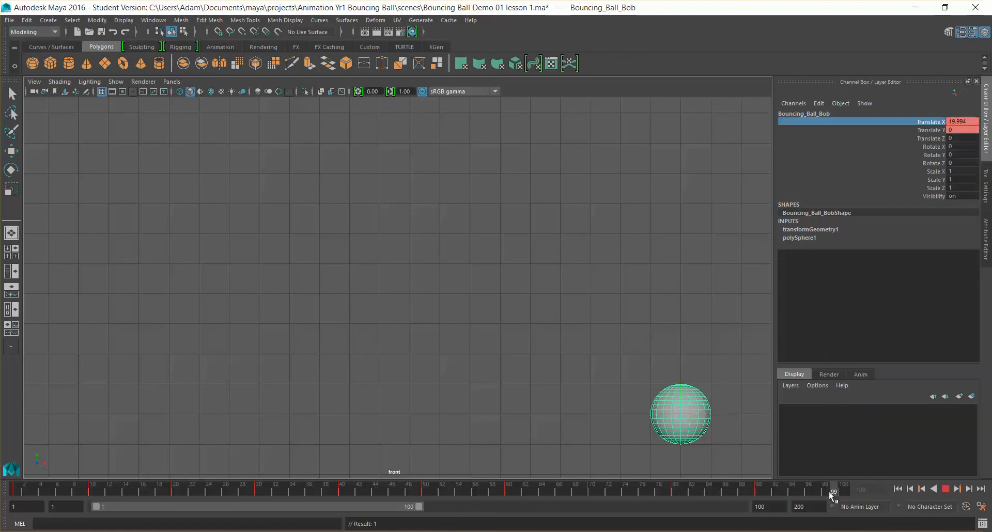
- Rewind to frame 1 and play the animation to review the ball's combined bounce and sideways travel
drag(801, 491, 2, 490)
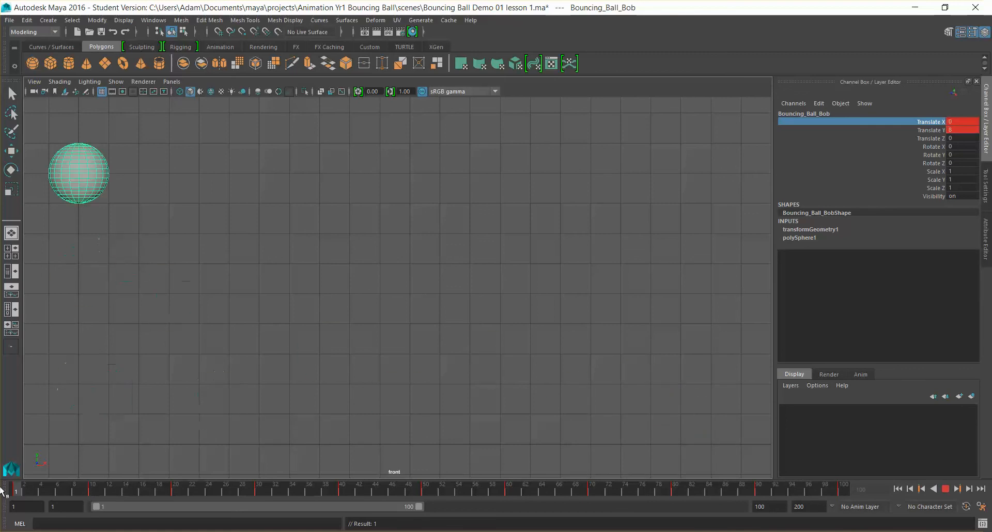
click(946, 489)
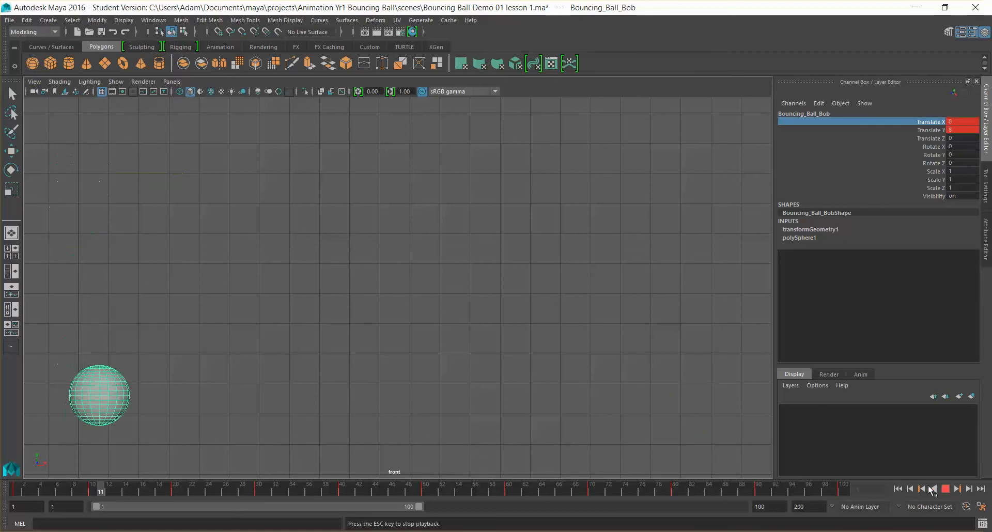